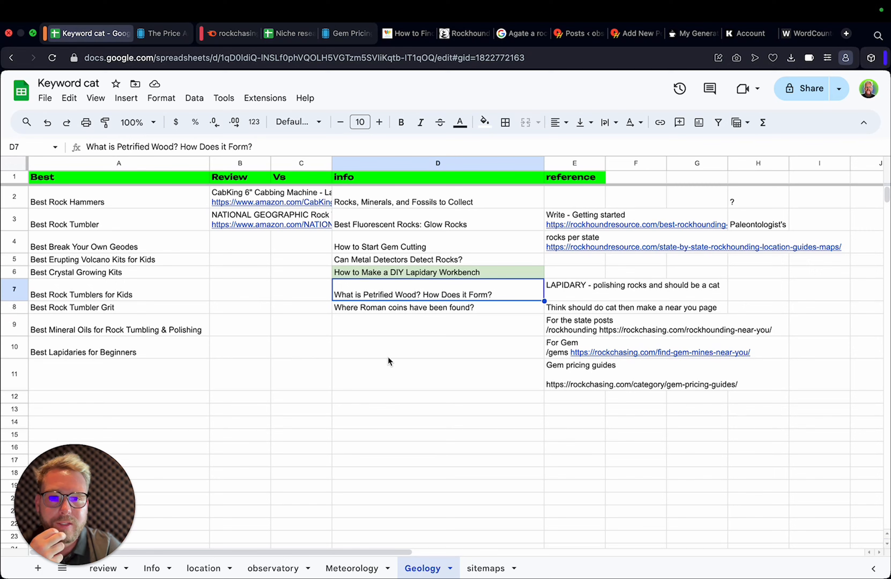
Switch to the WordPress draft about the DIY lapidary workbench and review its introduction, location and dimensions sections
left_click(424, 277)
left_click(638, 34)
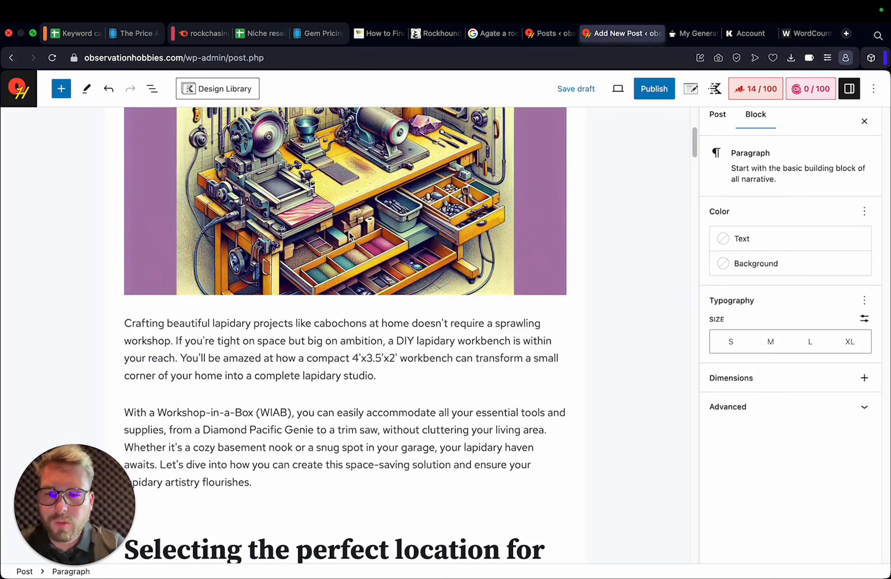
scroll(352, 240, "down", 1)
scroll(316, 335, "down", 1)
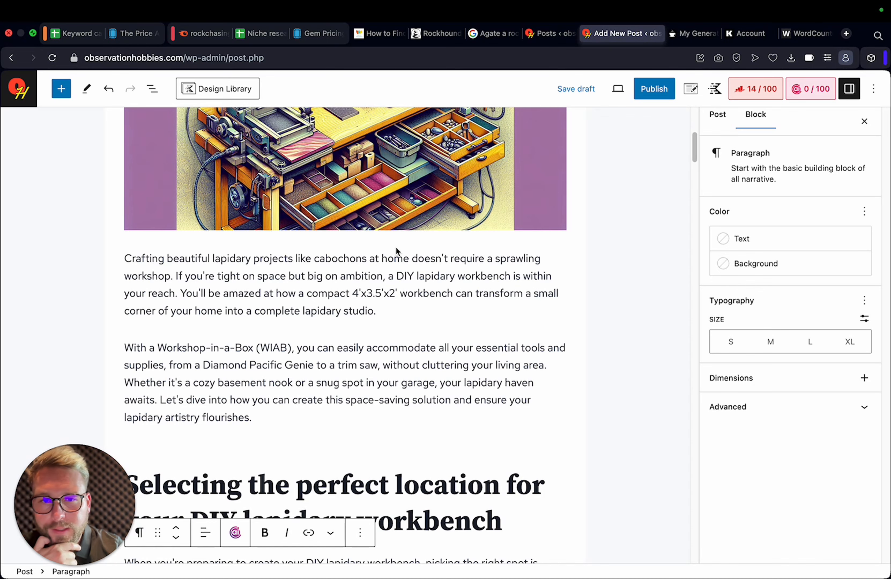
scroll(409, 338, "down", 1)
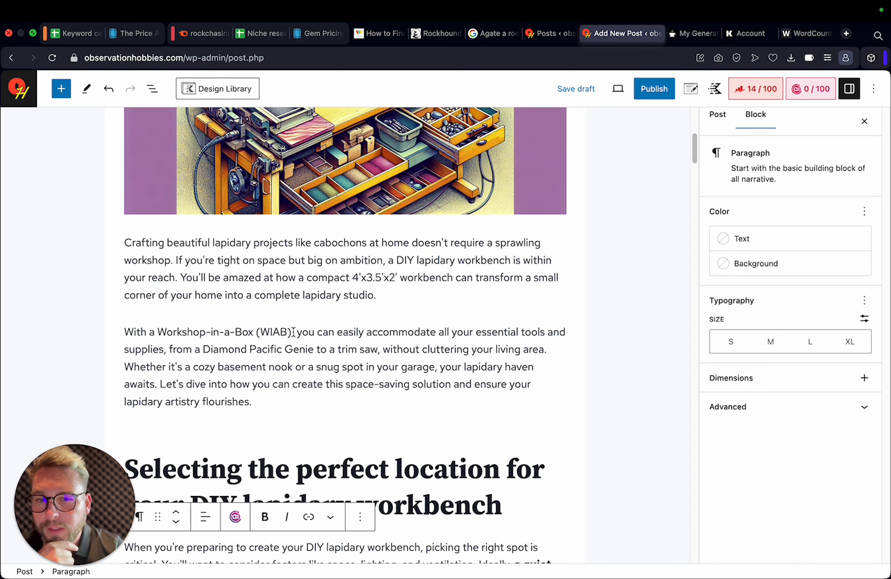
scroll(283, 332, "down", 10)
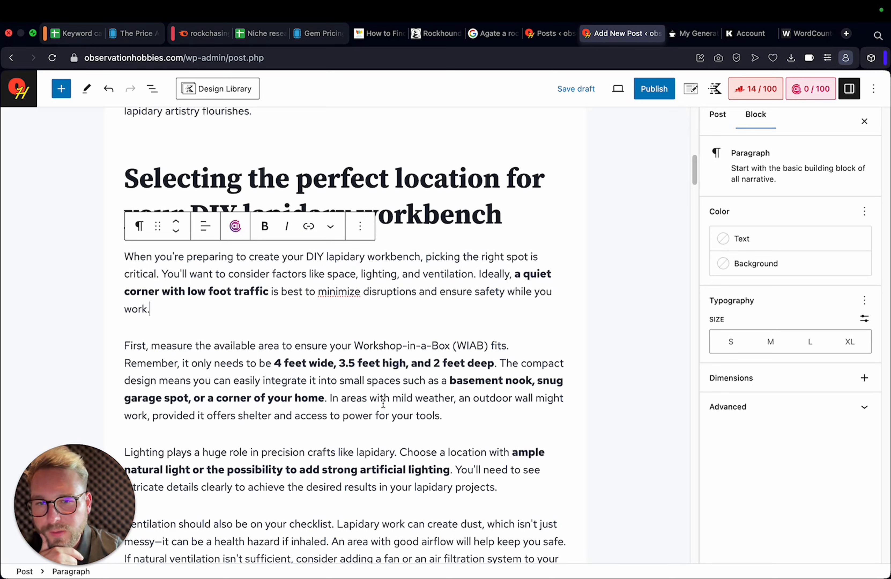
scroll(459, 409, "down", 20)
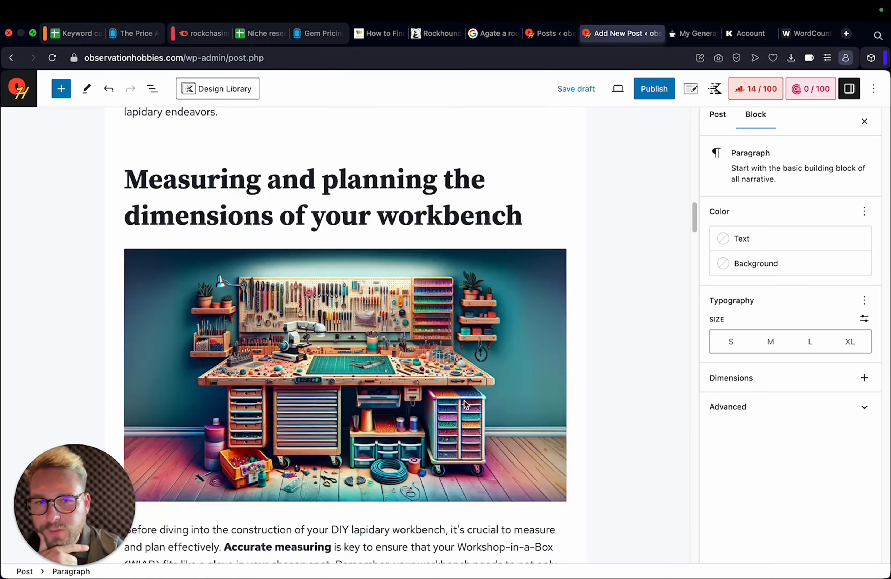
scroll(466, 400, "down", 10)
scroll(466, 401, "down", 2)
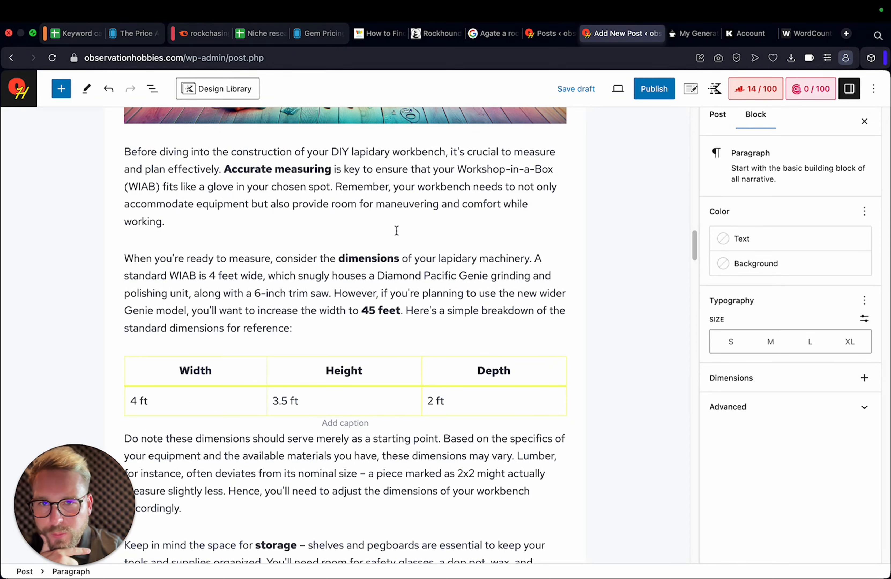
scroll(424, 238, "up", 5)
scroll(352, 294, "down", 20)
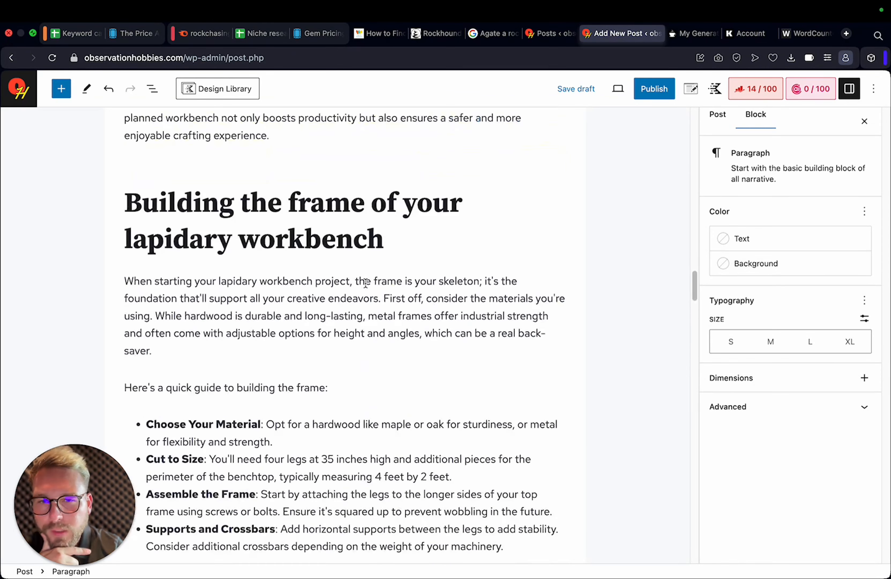
Review the draft's frame, table top, shelving and FAQ sections, and glance at the site's posts list
scroll(372, 293, "up", 5)
scroll(253, 405, "down", 9)
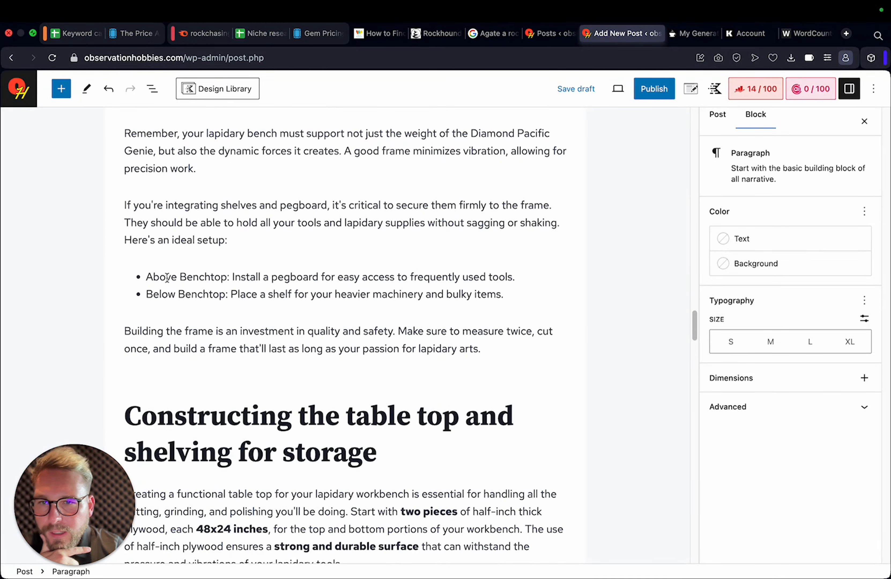
scroll(217, 296, "down", 5)
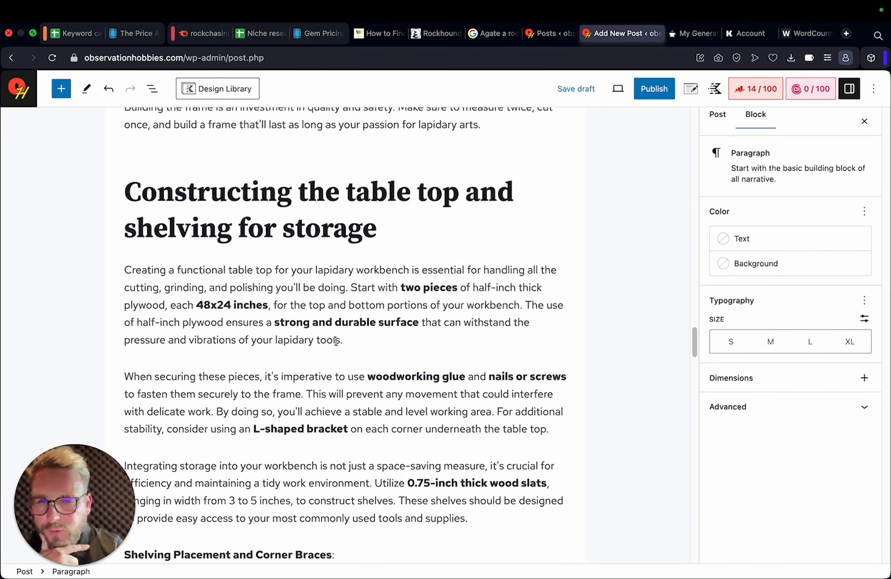
scroll(351, 342, "down", 7)
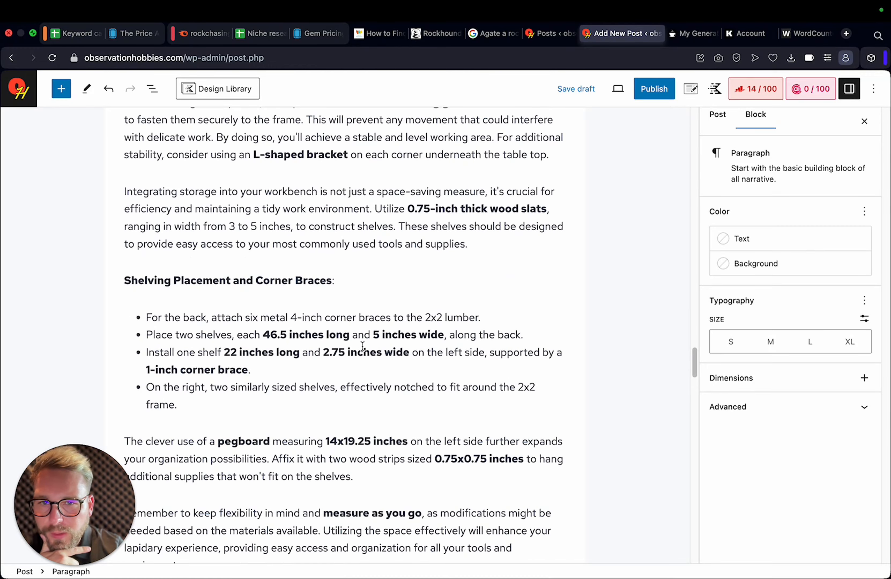
scroll(363, 346, "down", 20)
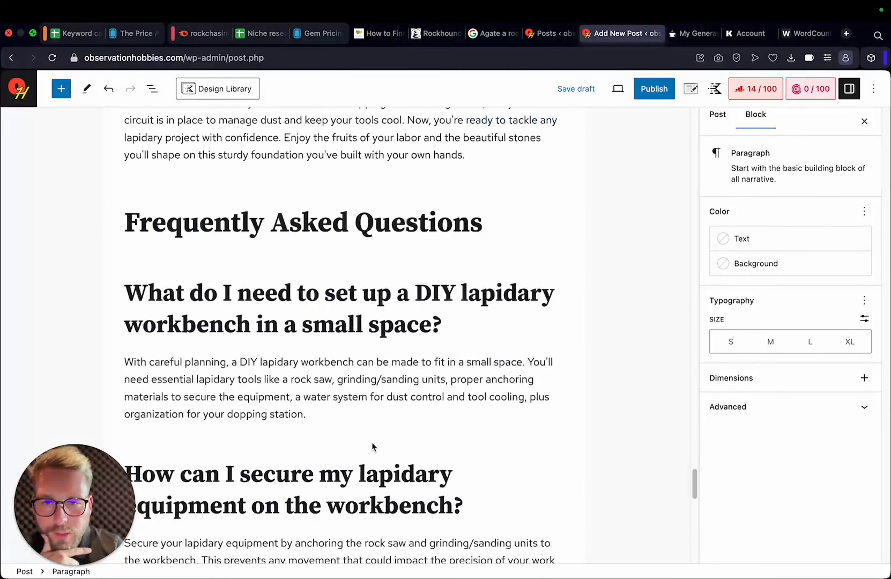
scroll(375, 446, "up", 7)
scroll(544, 243, "up", 20)
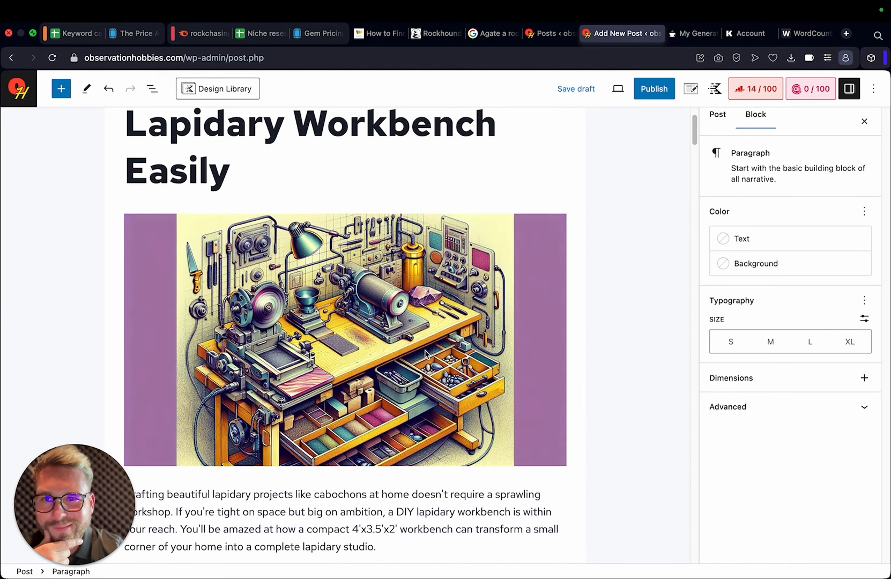
scroll(429, 359, "down", 1)
scroll(432, 355, "up", 3)
left_click(560, 38)
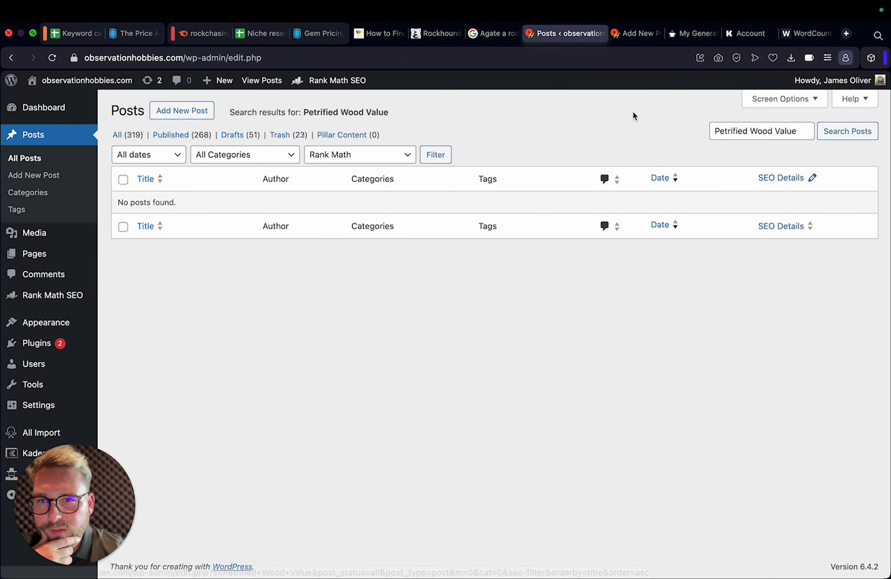
left_click(633, 36)
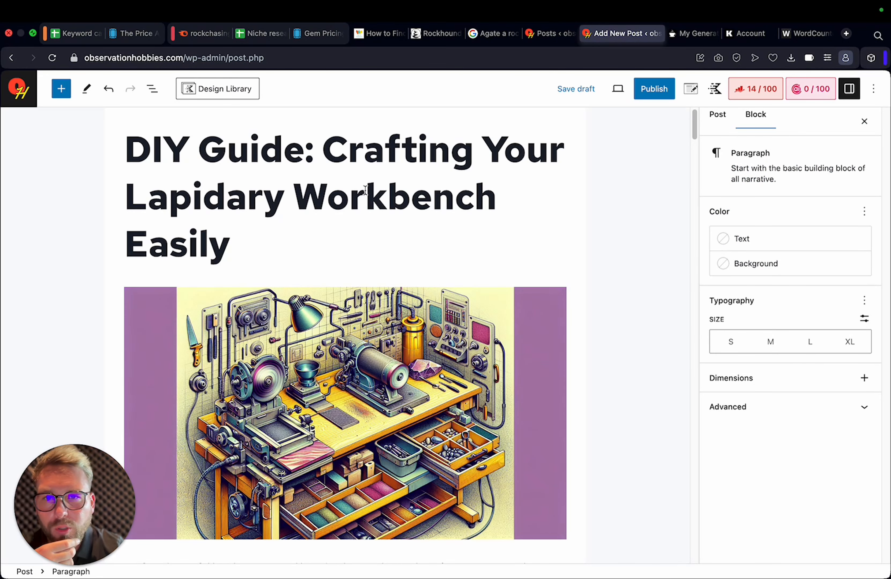
scroll(457, 373, "down", 10)
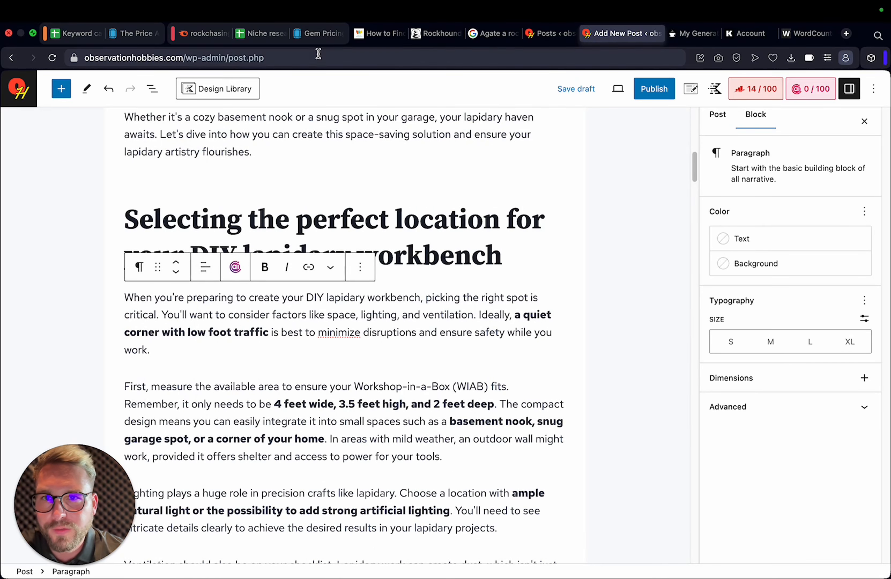
Return to the Keyword cat spreadsheet and examine the filtered rockchasing.com "how-much" article links on the sitemaps sheet
left_click(268, 36)
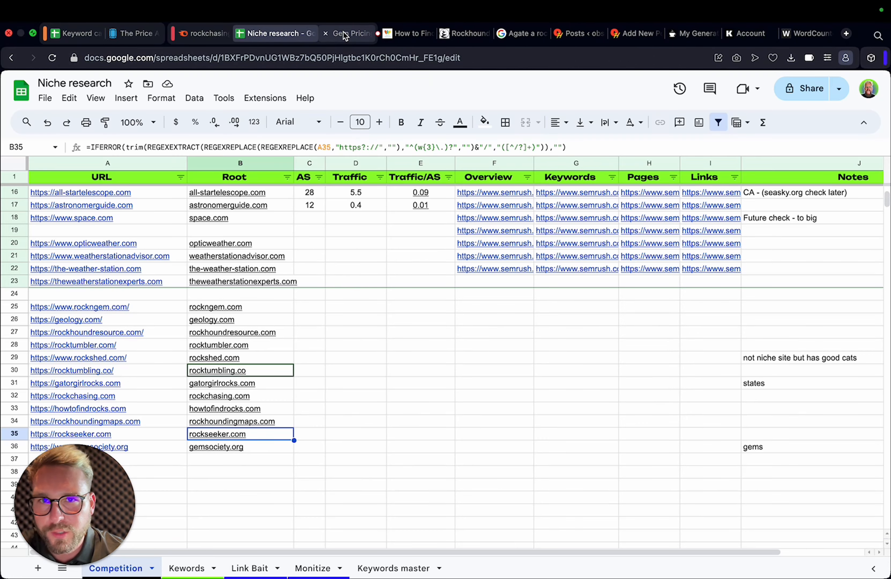
left_click(343, 32)
left_click(257, 34)
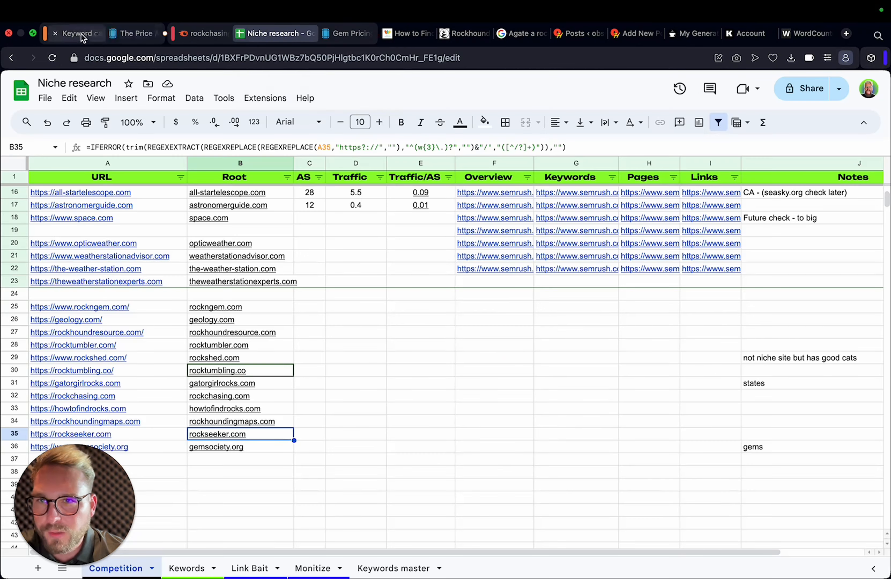
left_click(81, 33)
left_click(370, 384)
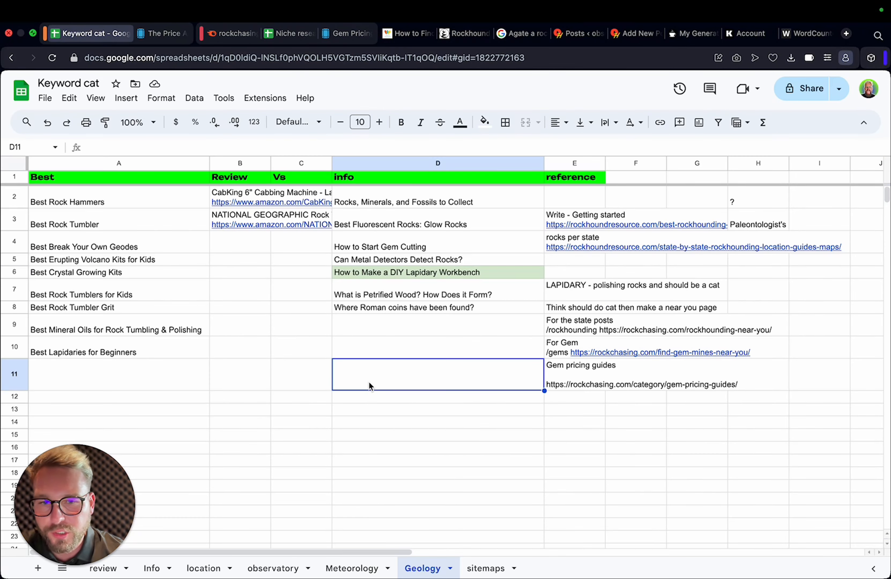
left_click(492, 572)
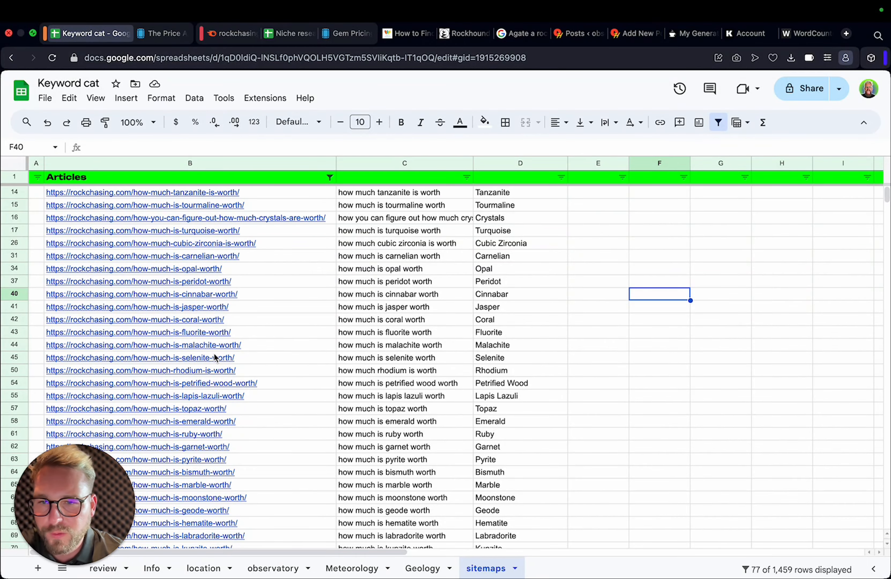
scroll(215, 357, "down", 7)
scroll(215, 374, "up", 7)
mouse_move(216, 426)
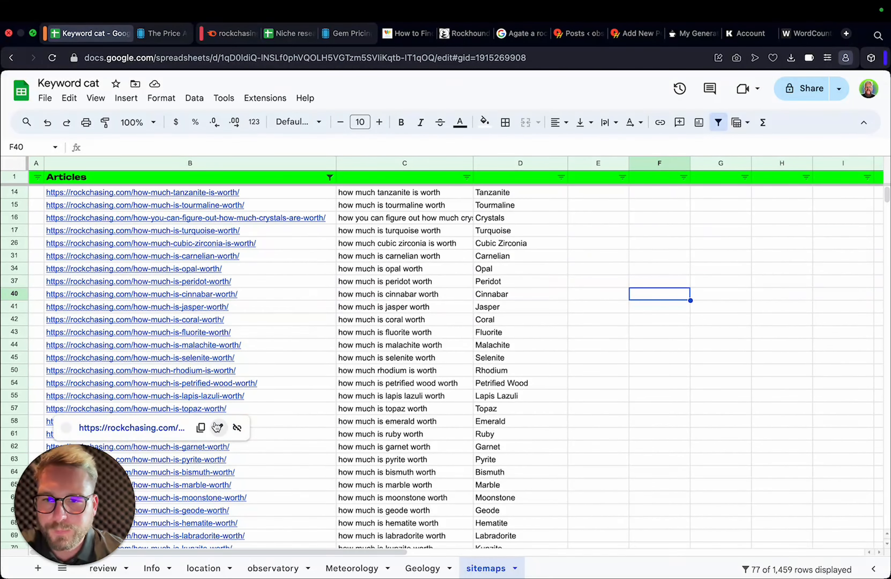
mouse_move(186, 293)
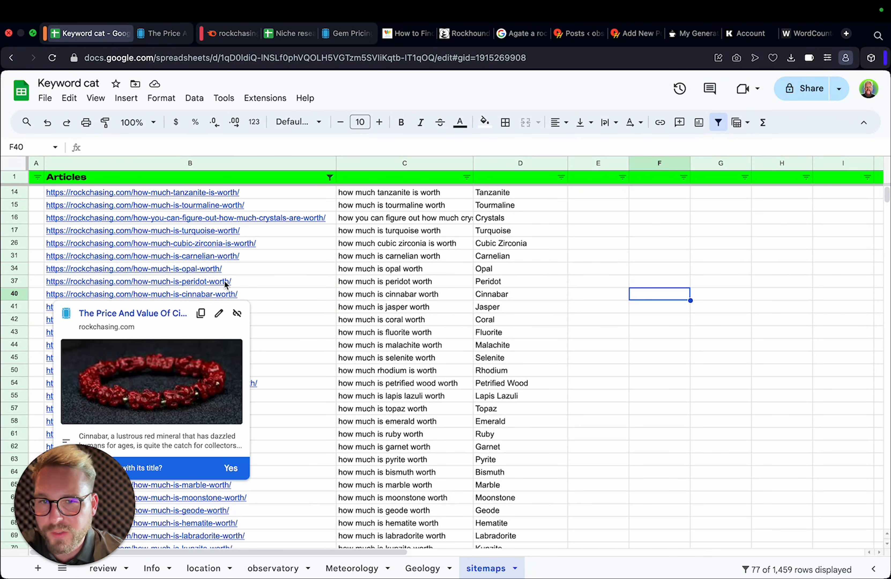
mouse_move(203, 204)
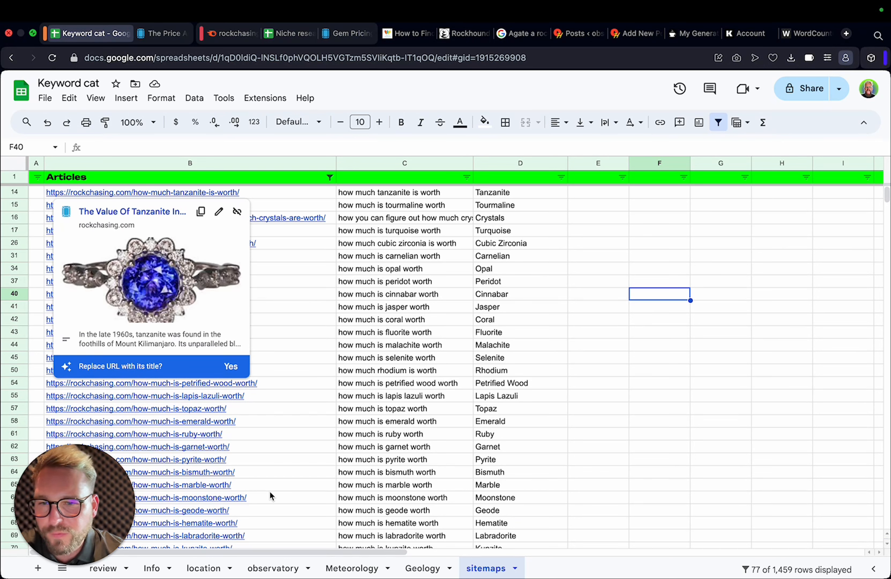
Clear the "how-much" text condition from the Articles column filter to list every article
left_click(330, 177)
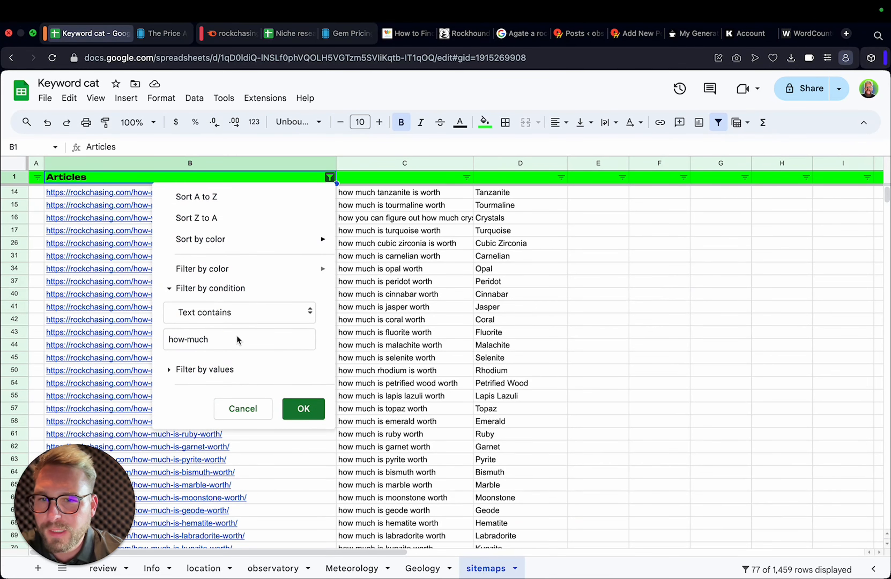
triple_click(213, 344)
key("BackSpace")
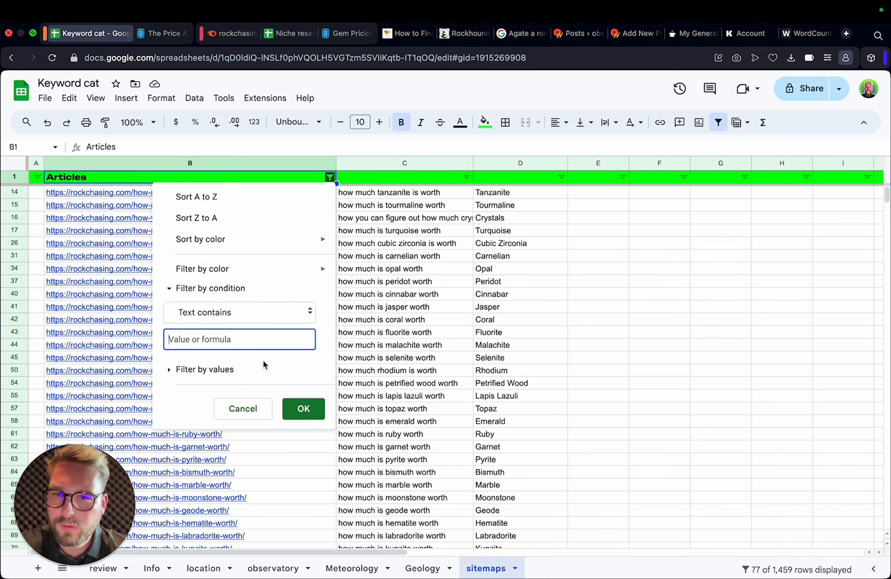
left_click(297, 411)
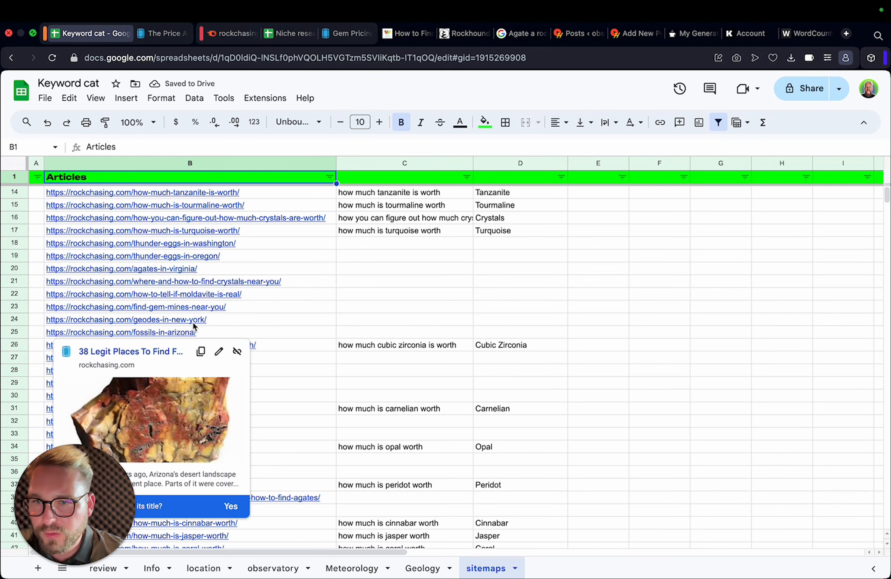
left_click(368, 324)
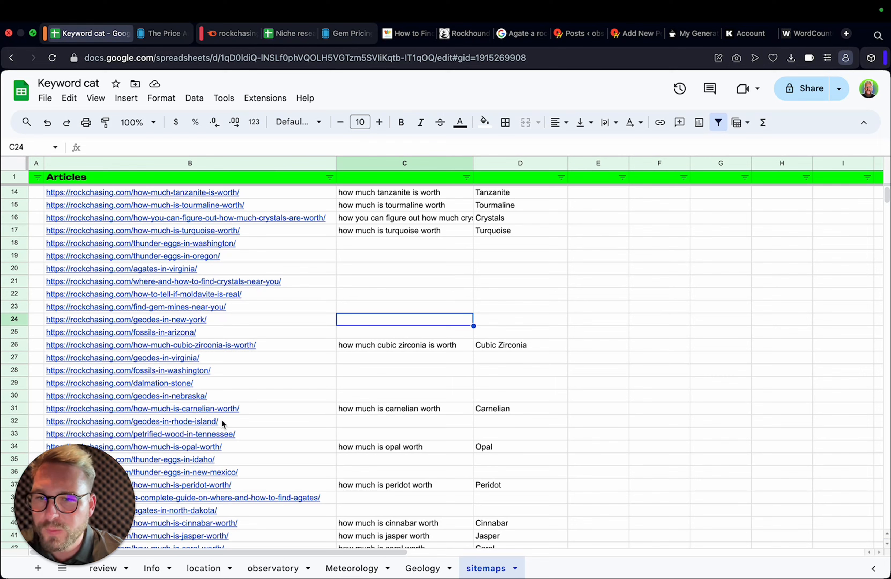
Look through the unfiltered Articles list for recurring topic patterns in the URLs
scroll(267, 383, "down", 7)
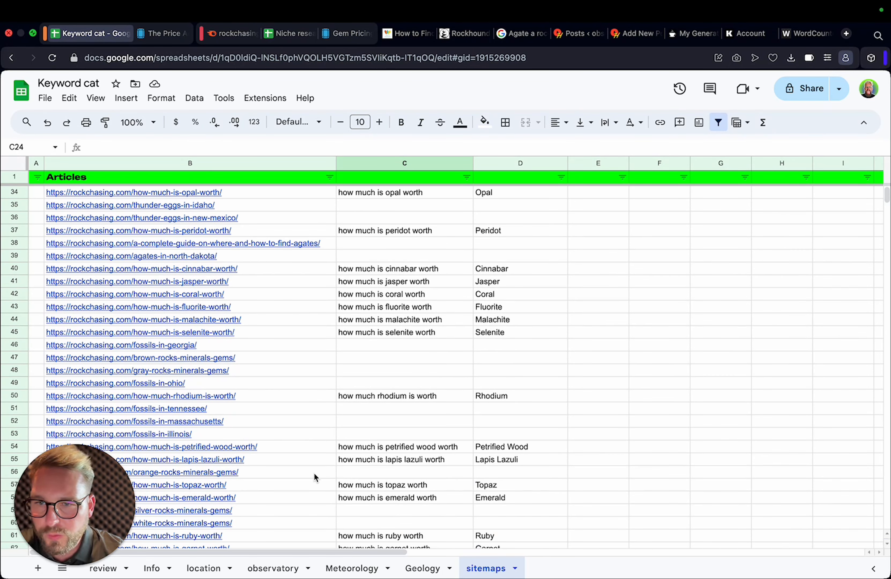
scroll(313, 472, "down", 3)
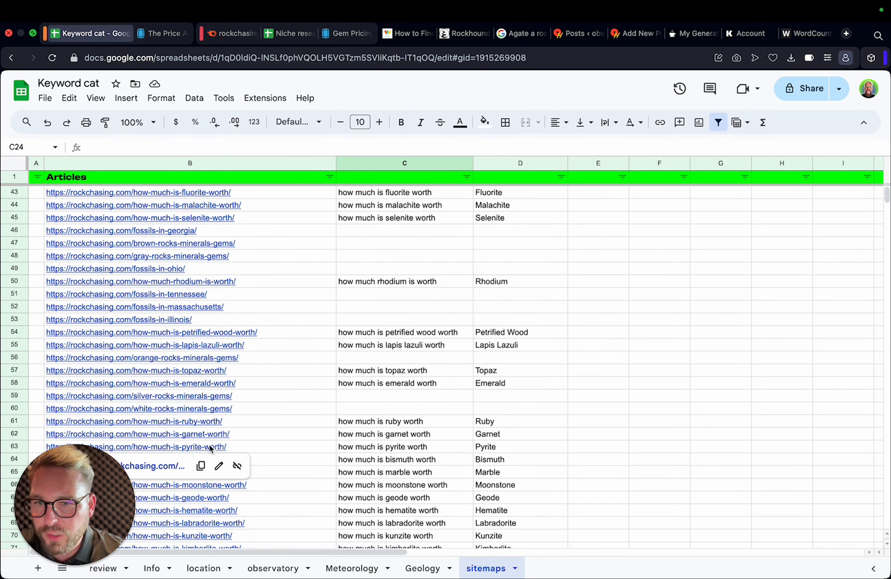
scroll(342, 473, "down", 8)
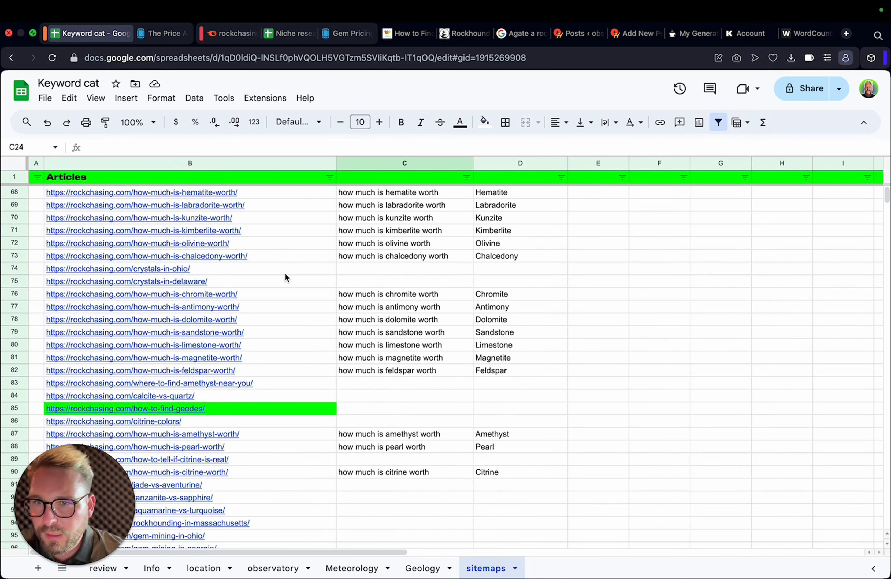
scroll(289, 319, "down", 4)
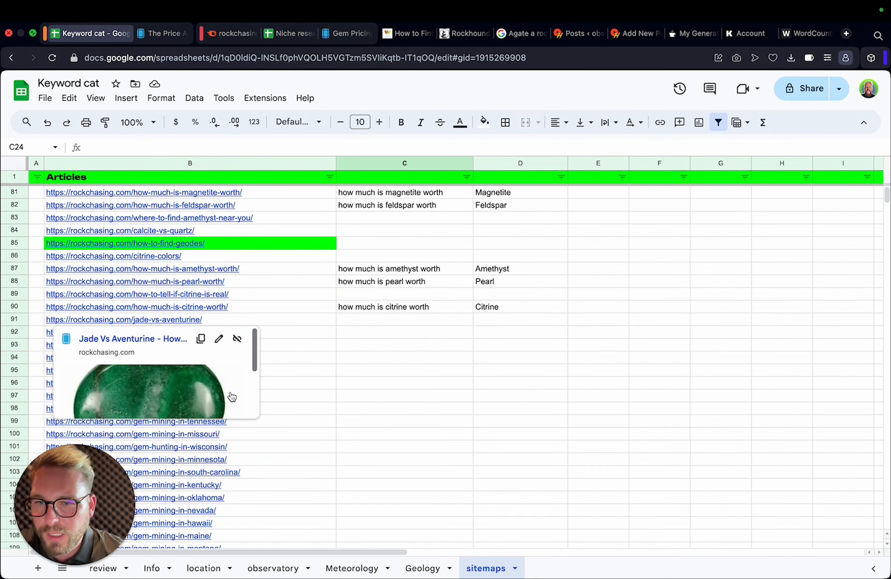
scroll(312, 485, "down", 20)
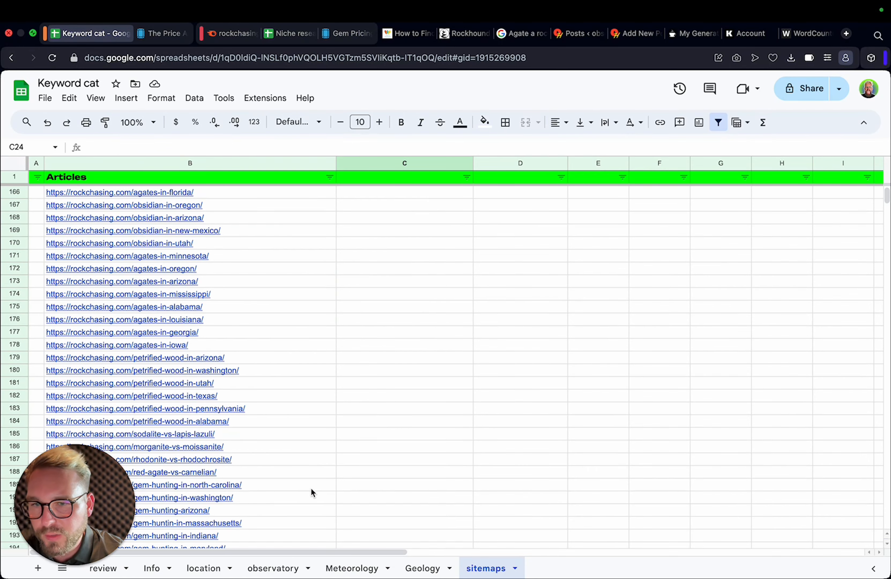
scroll(311, 487, "down", 20)
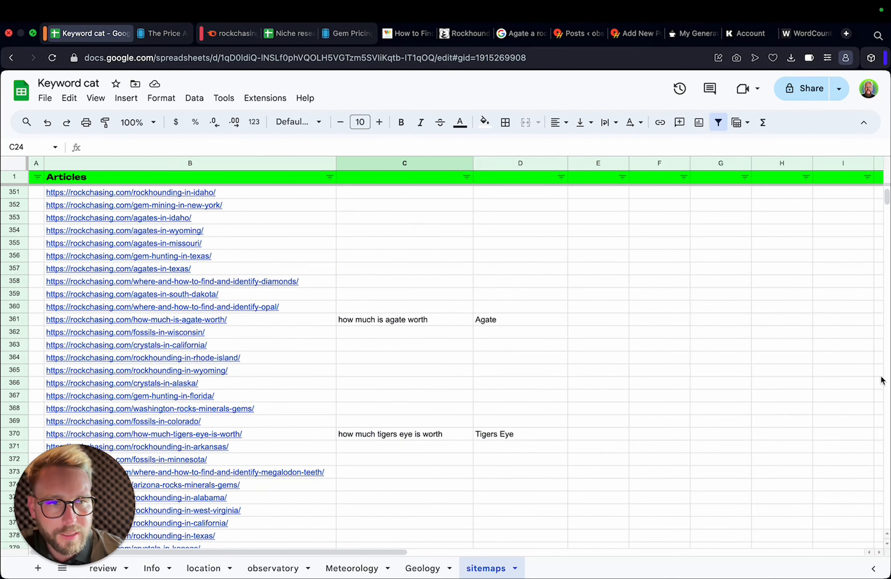
scroll(344, 302, "up", 20)
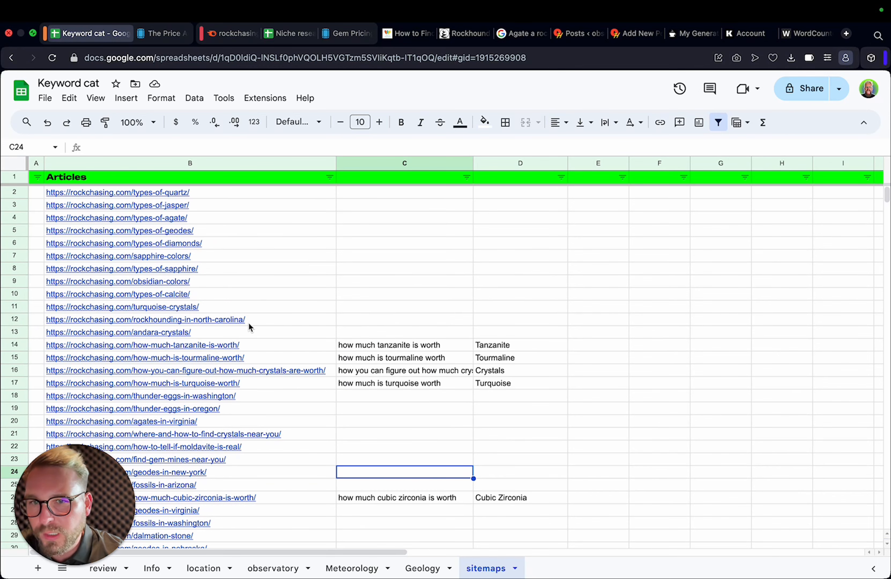
Filter the Articles column with a text-contains condition for "how-much"
left_click(329, 178)
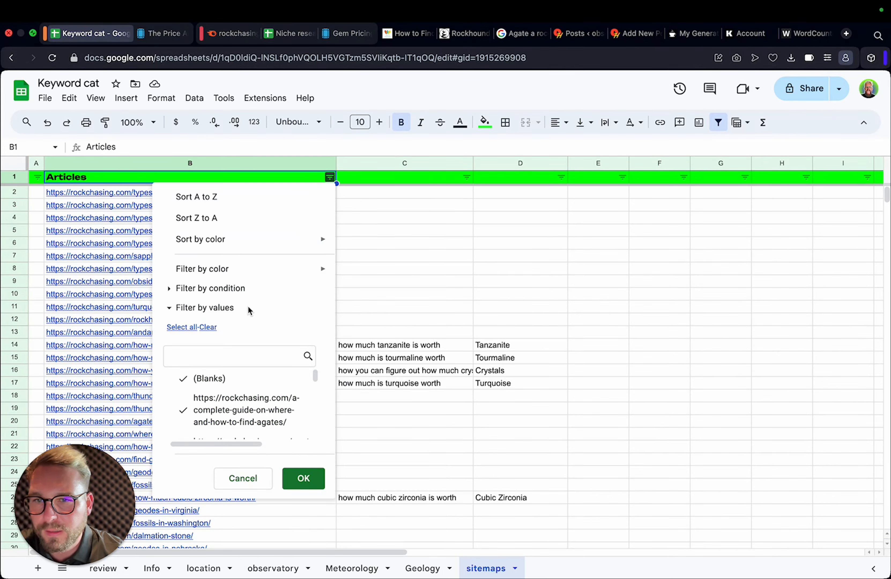
left_click(246, 292)
left_click(244, 310)
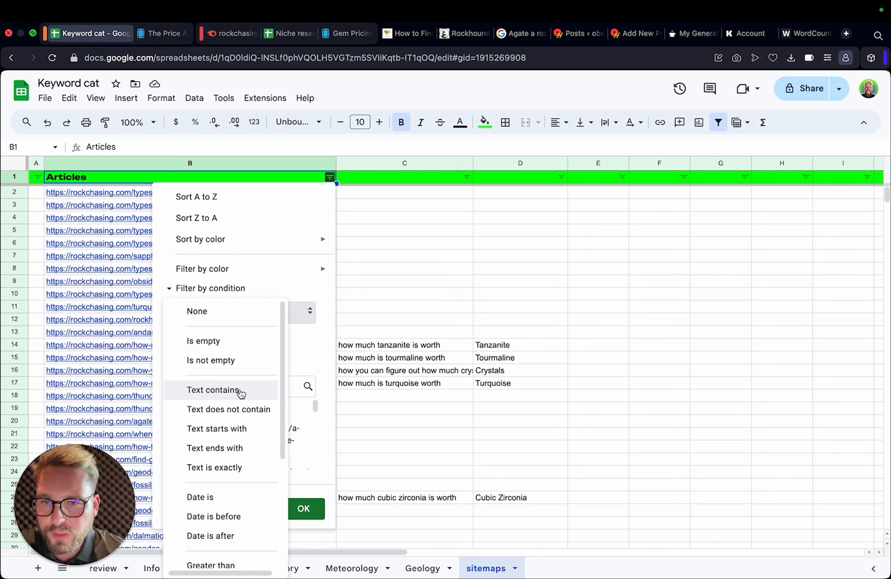
left_click(239, 391)
left_click(254, 343)
type("how much")
left_click(303, 540)
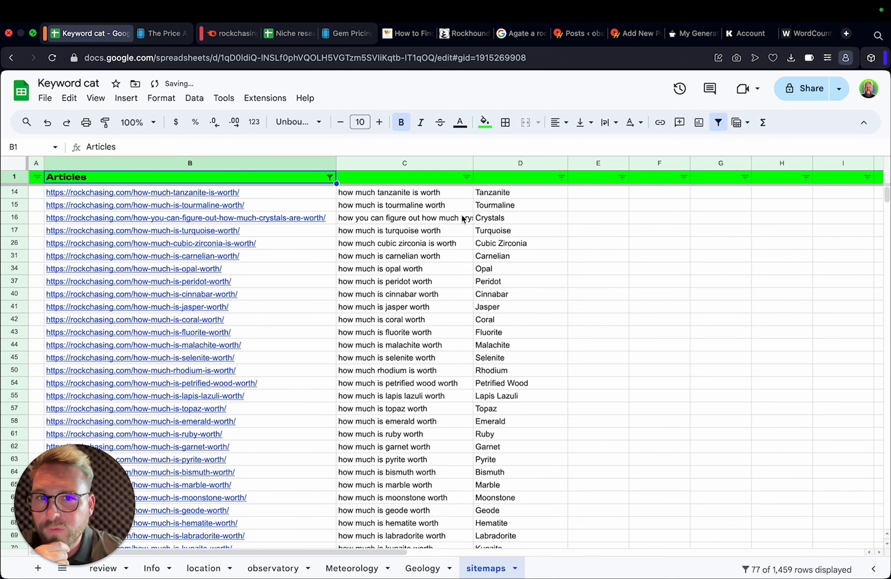
Examine the formula that extracts keywords from the URLs in column C and the plain rock names in column D
left_click(442, 194)
double_click(441, 193)
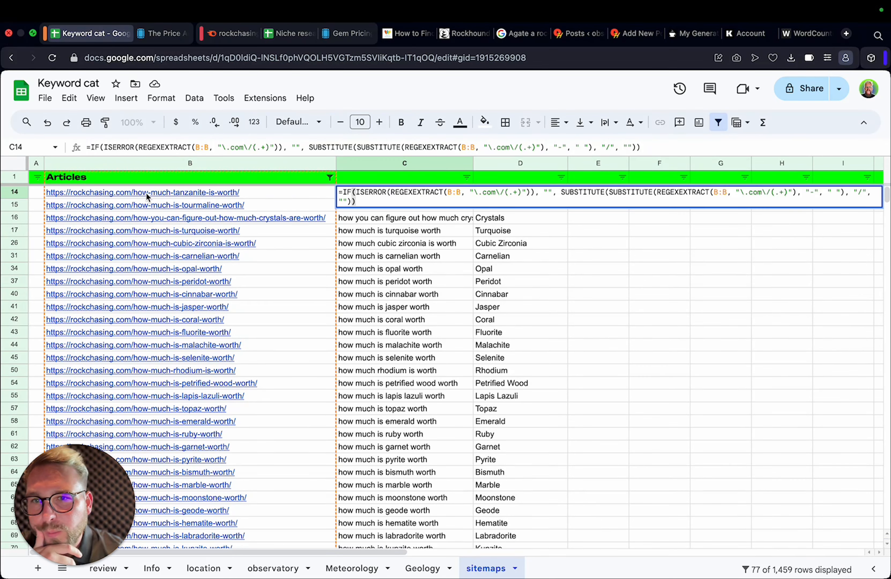
left_click(460, 246)
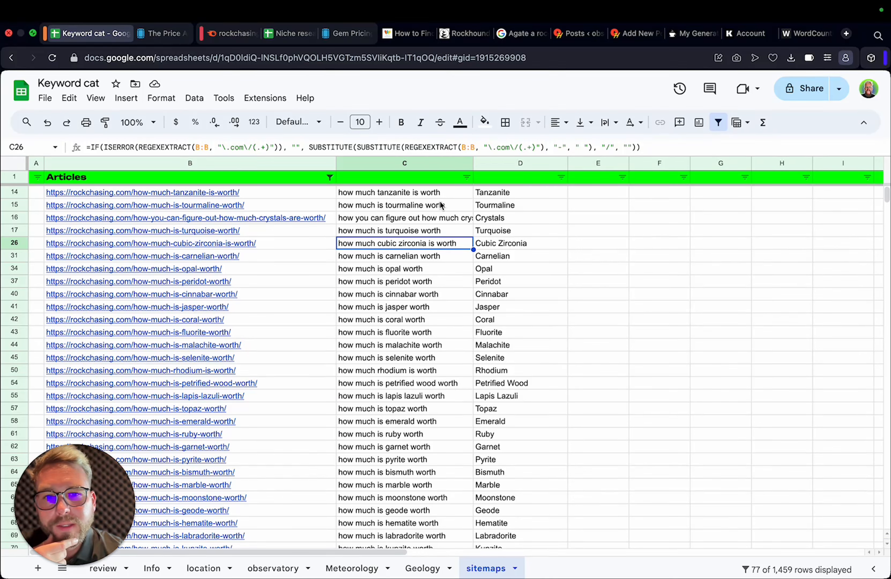
left_click(524, 197)
double_click(525, 198)
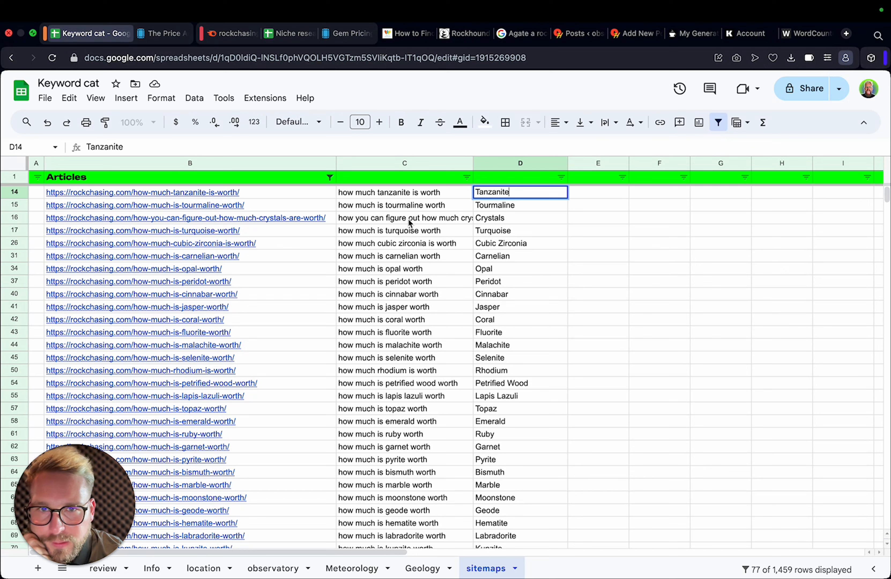
left_click(528, 210)
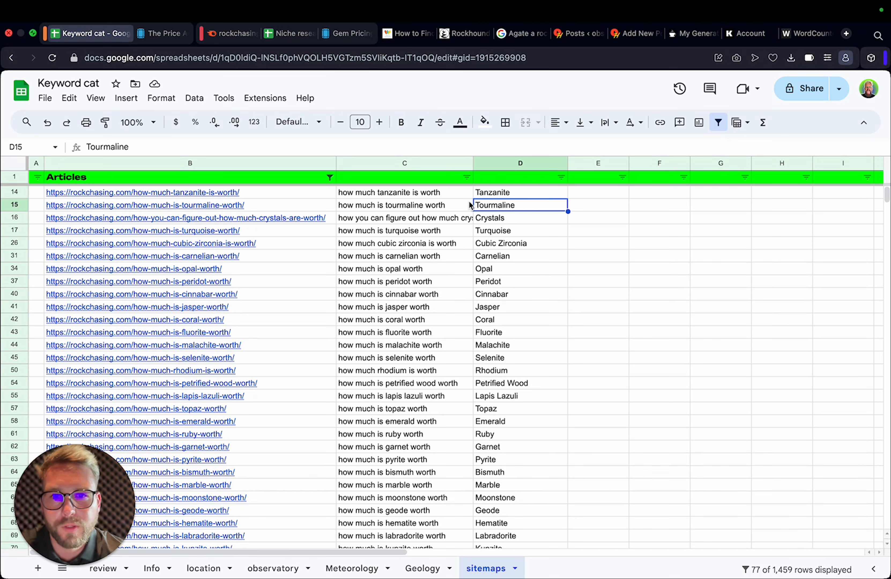
Select the rock names in column D from Tanzanite through Geodes
left_click_drag(500, 193, 527, 483)
key("super+c")
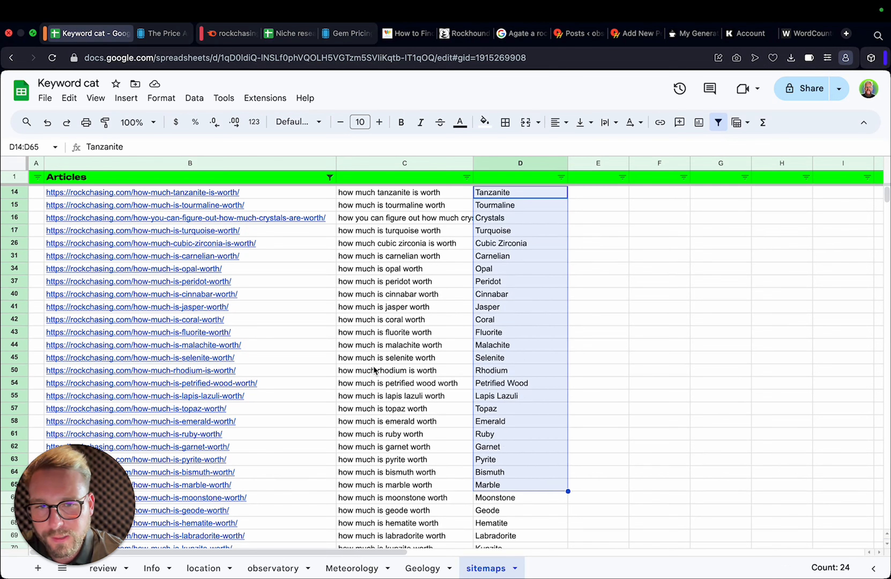
left_click(496, 335)
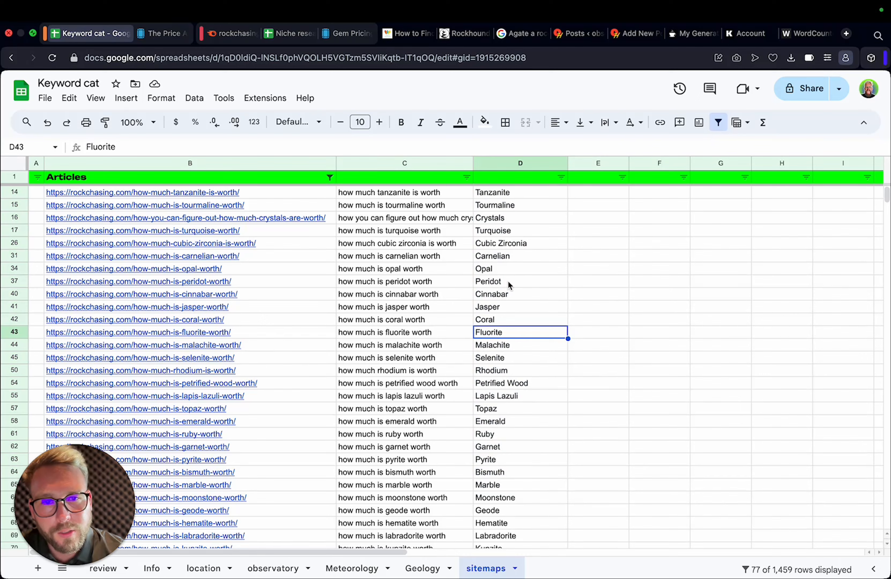
scroll(510, 281, "down", 20)
scroll(511, 370, "up", 8)
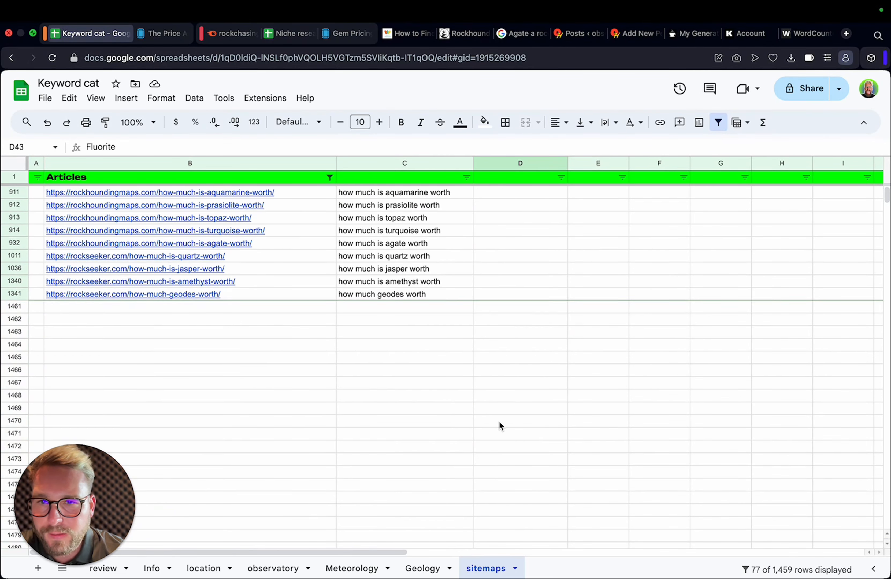
left_click_drag(529, 259, 526, 334)
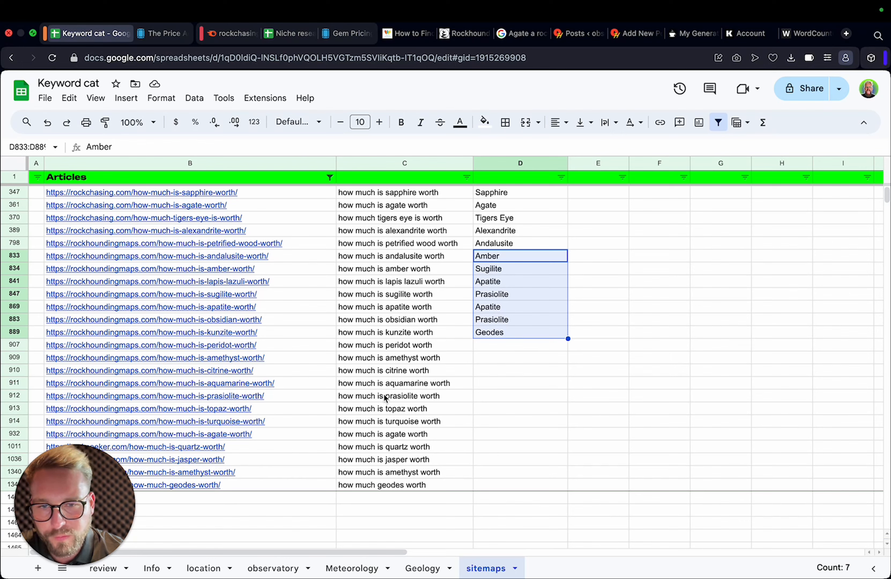
left_click(625, 384)
scroll(567, 382, "up", 3)
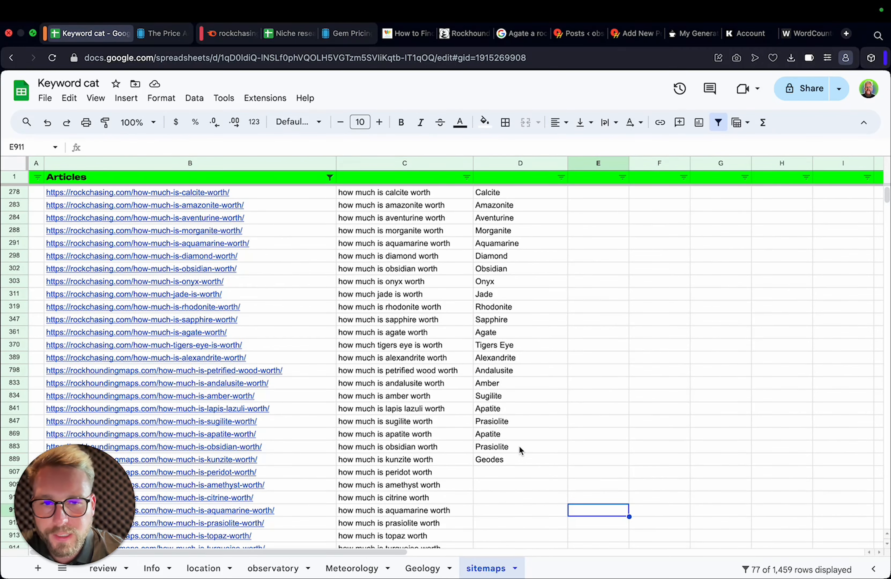
left_click_drag(519, 459, 516, 192)
Switch to cuppa.sh and open the Bulk Generation form for creating multiple articles
left_click(693, 33)
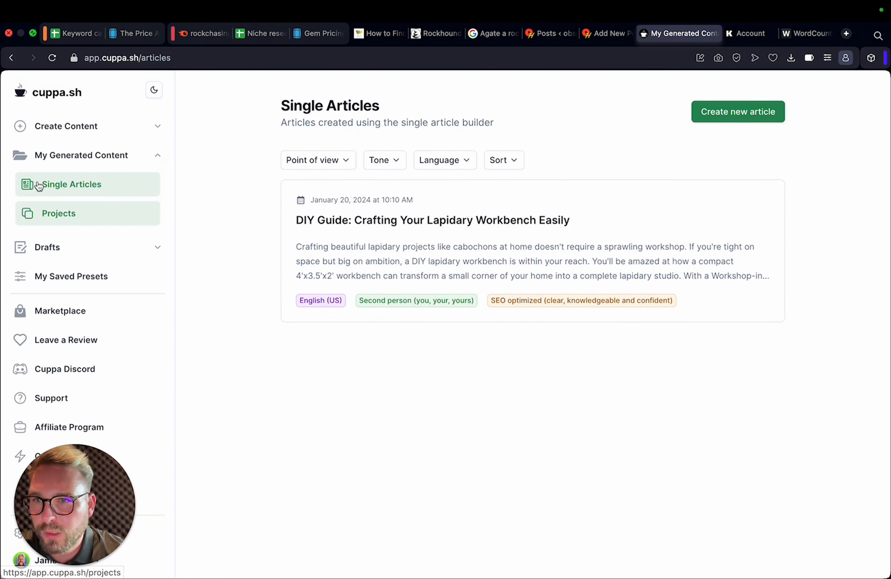
left_click(66, 207)
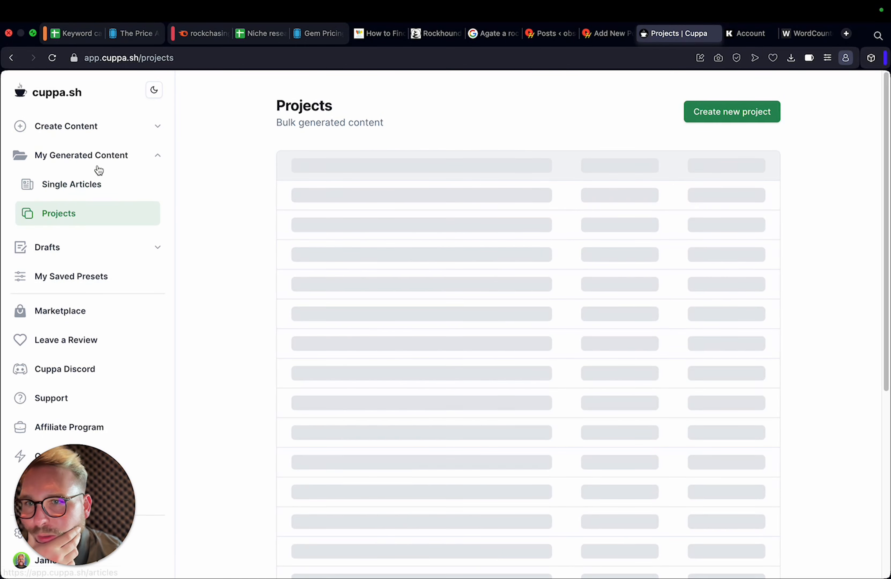
left_click(164, 125)
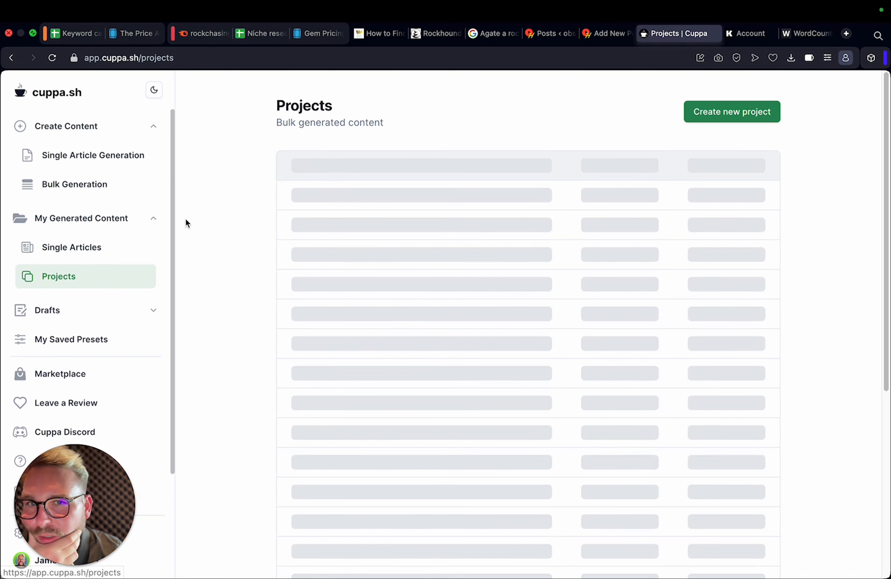
left_click(101, 155)
left_click(102, 186)
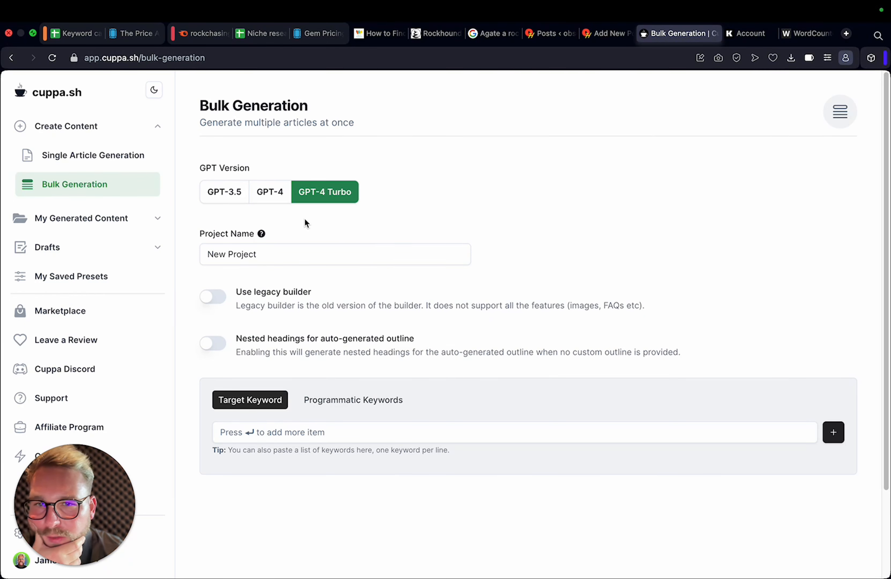
Set up programmatic keywords with the target keyword template "How Much Is {rock} Worth?"
left_click(360, 401)
left_click(260, 453)
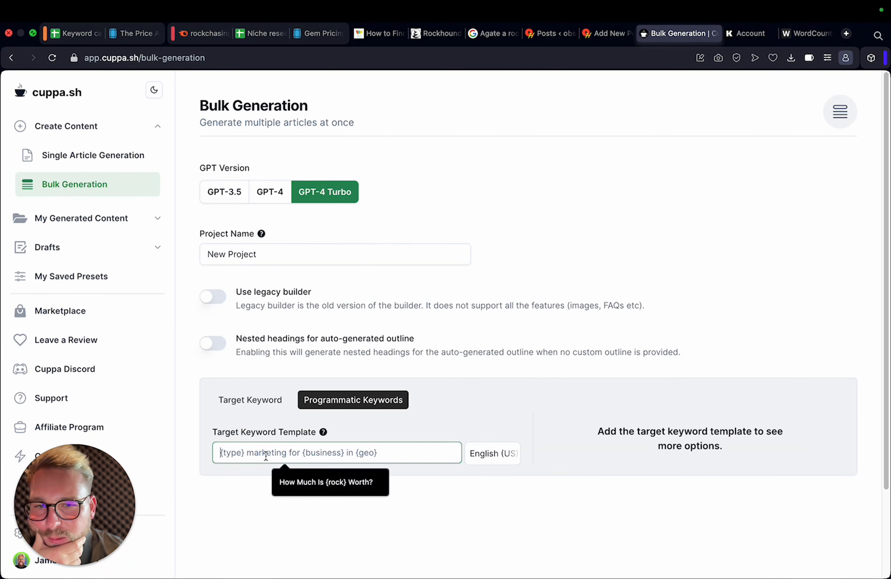
left_click(321, 482)
scroll(428, 499, "down", 6)
left_click(365, 300)
type("how-much")
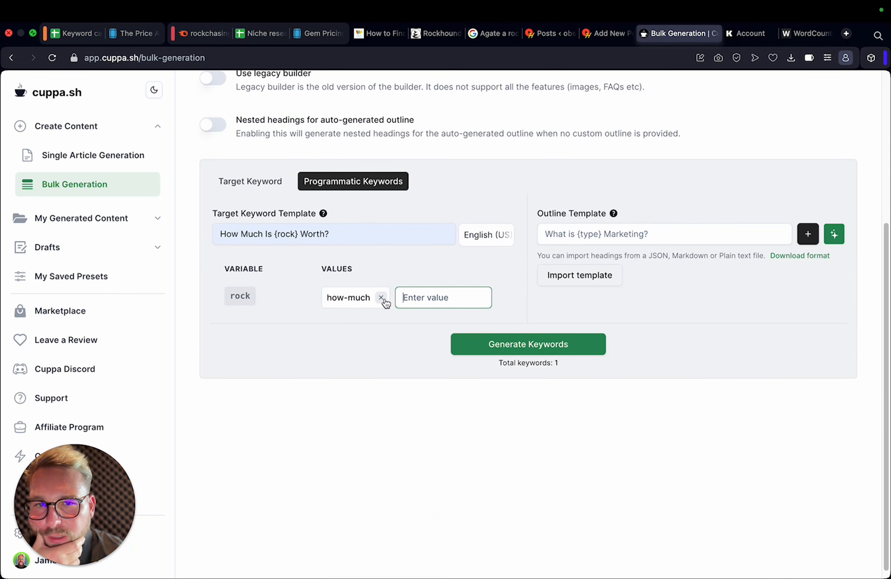
left_click(381, 297)
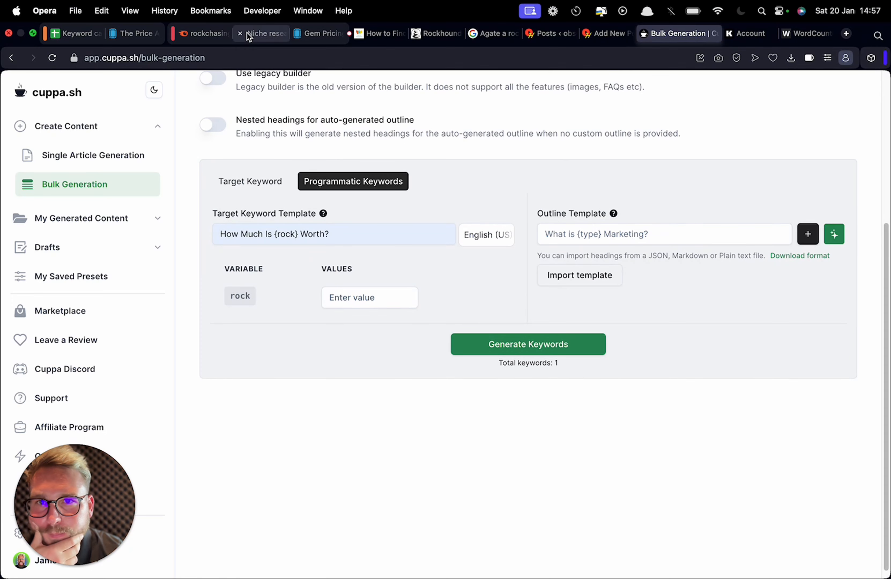
Copy the selected rock names from the Keyword cat spreadsheet and paste them into cuppa.sh as values of the rock variable
left_click(84, 36)
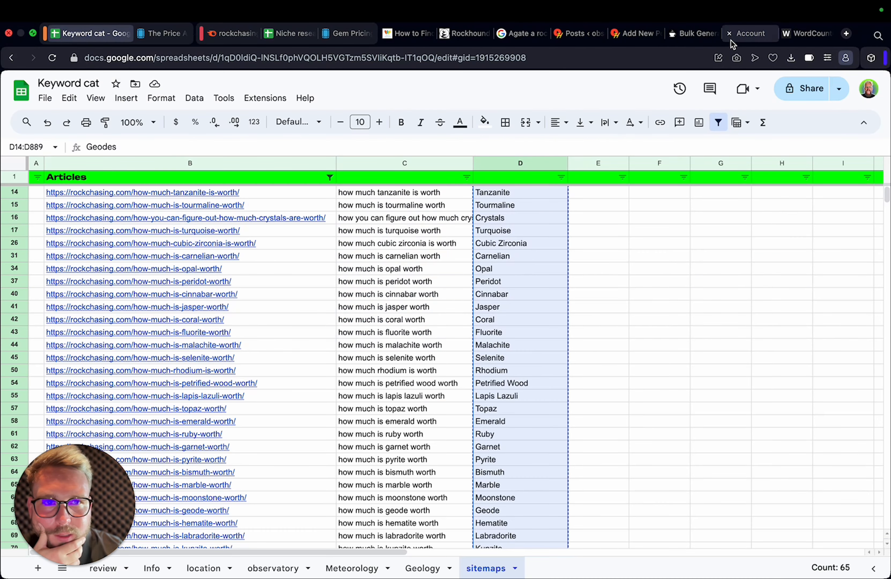
left_click(692, 35)
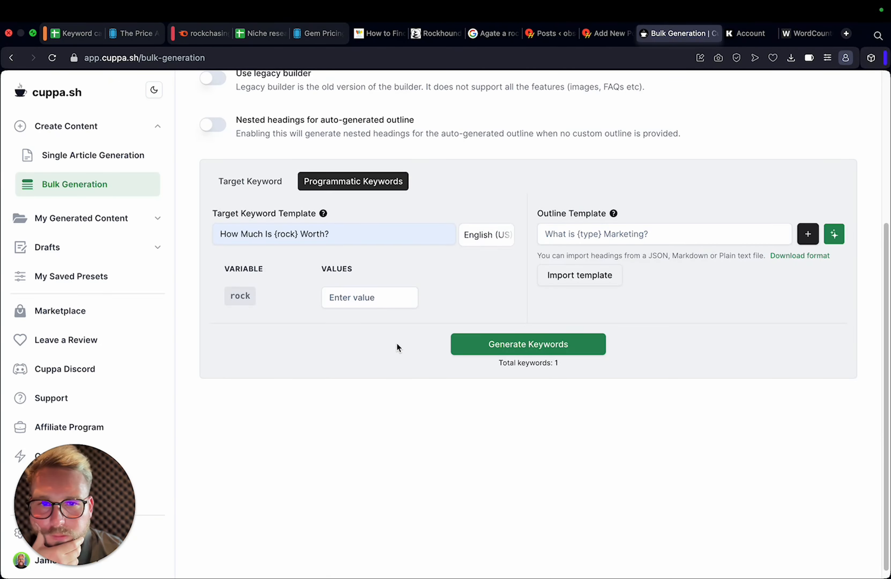
left_click(360, 296)
key("super+v")
Review the rock values entered for the keyword template and check the total number of keywords
scroll(432, 294, "down", 10)
scroll(430, 221, "up", 15)
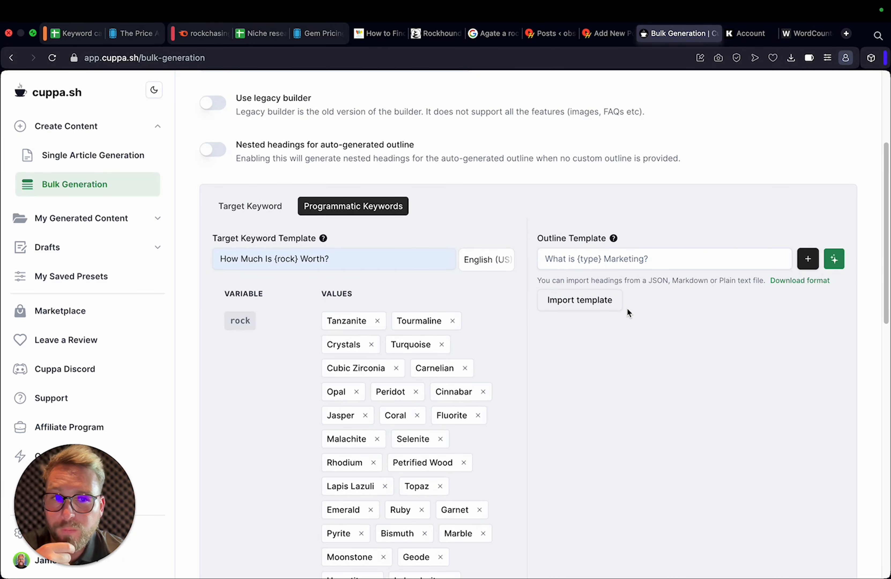
scroll(710, 350, "down", 20)
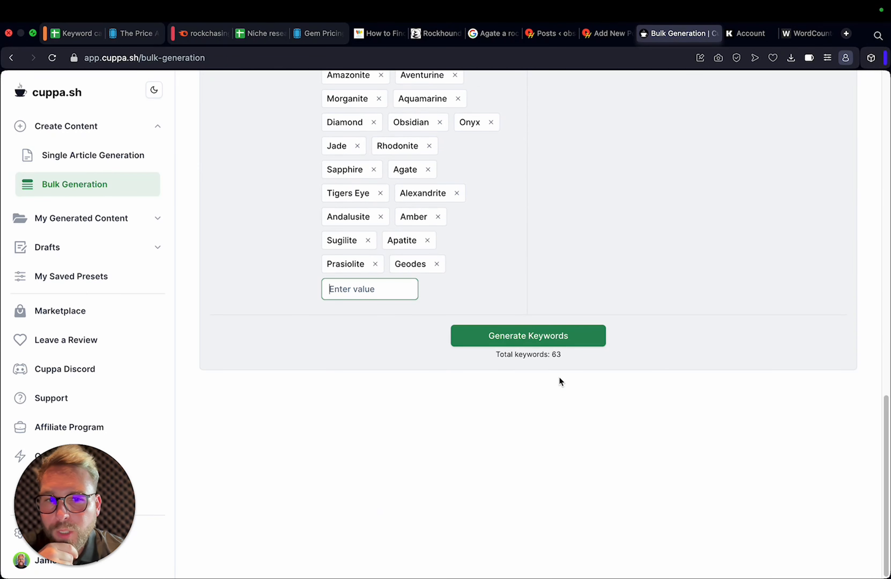
double_click(555, 356)
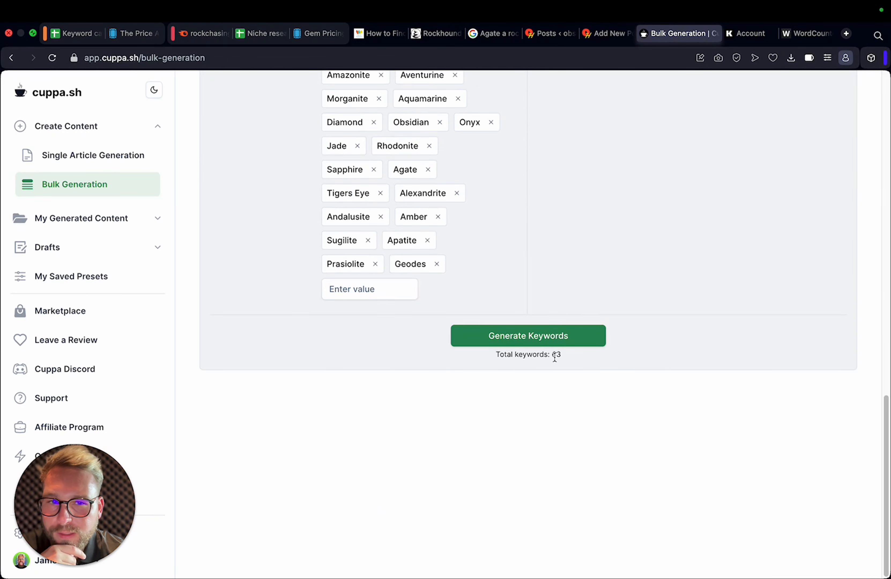
left_click(570, 360)
scroll(217, 292, "up", 5)
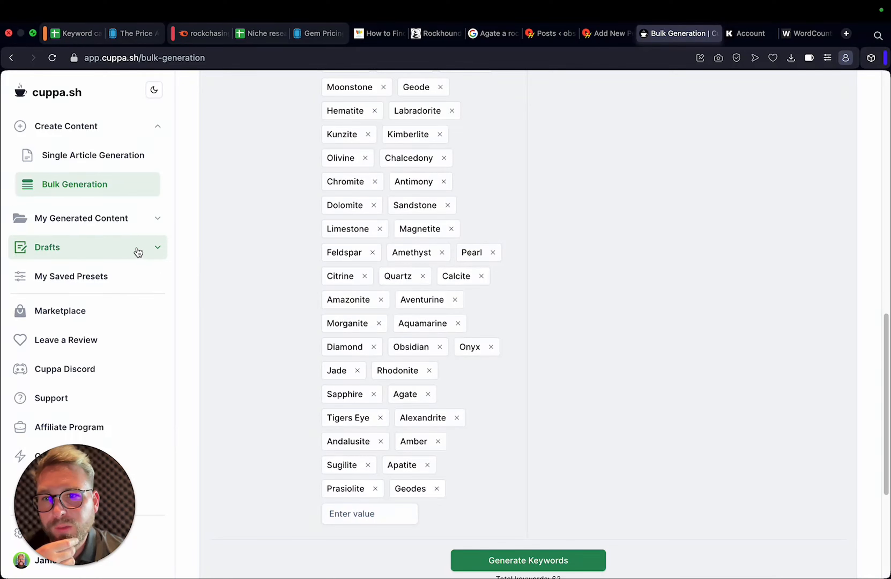
Leave the bulk generation form without generating keywords and open the list of bulk-generated projects
left_click(123, 225)
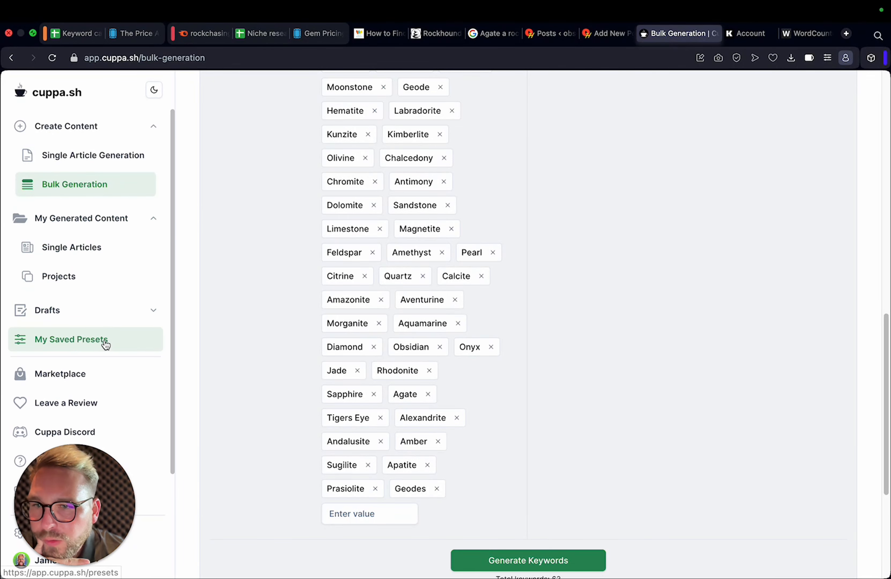
left_click(105, 160)
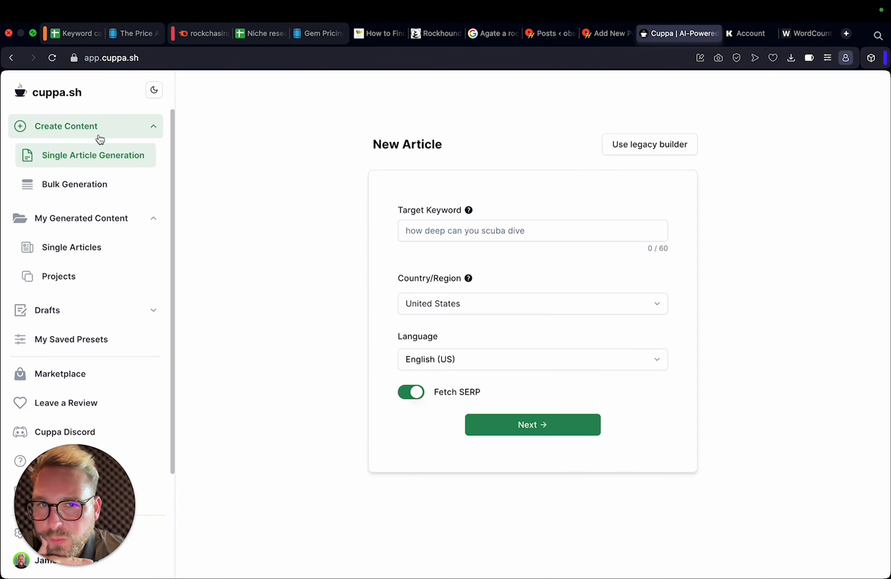
left_click(100, 138)
left_click(100, 137)
scroll(90, 280, "down", 2)
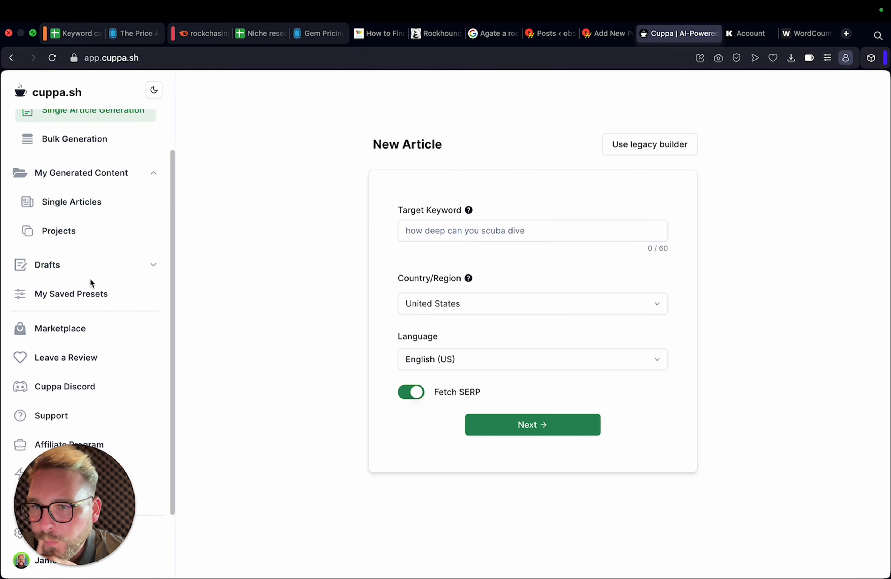
scroll(103, 340, "up", 2)
left_click(125, 317)
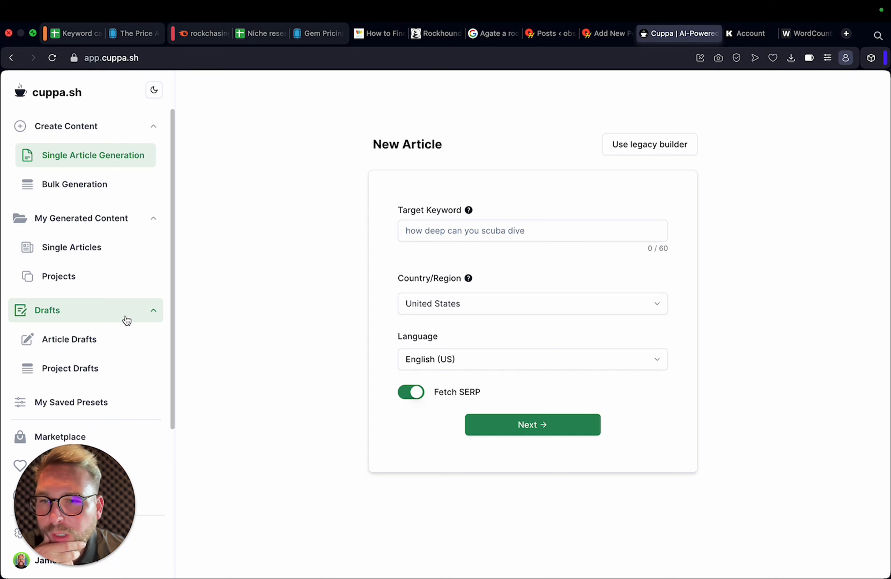
left_click(93, 279)
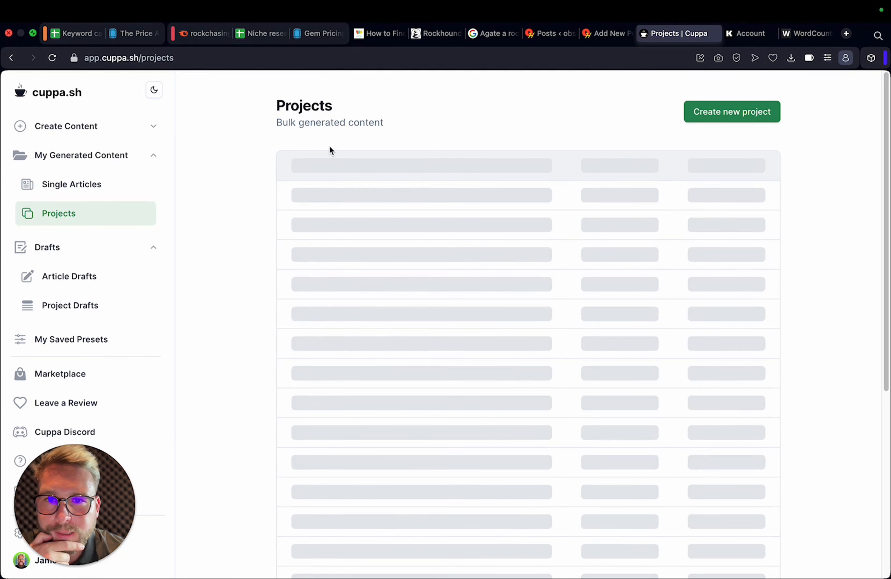
Glance at the Koala account page, return to cuppa.sh and open the Obervation Hobbies project
left_click(370, 194)
left_click(757, 34)
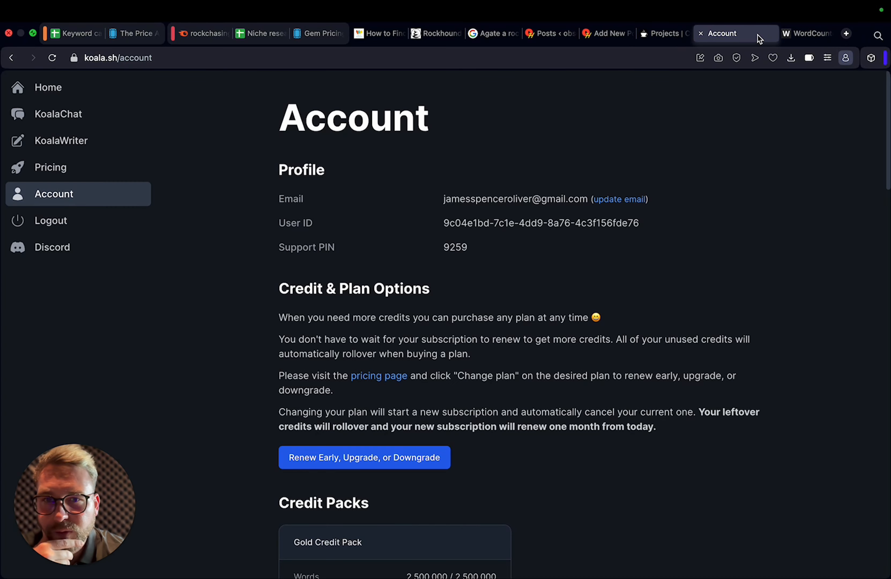
left_click(656, 36)
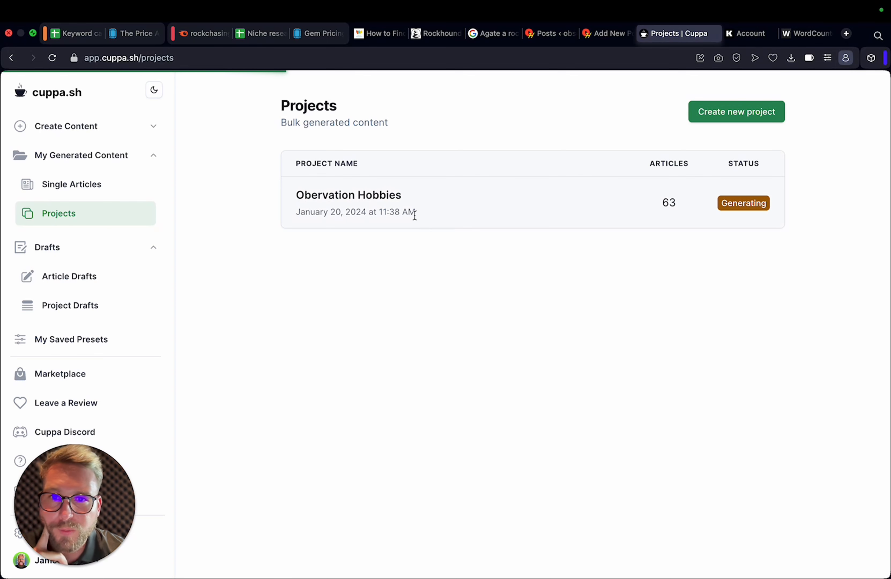
left_click(411, 205)
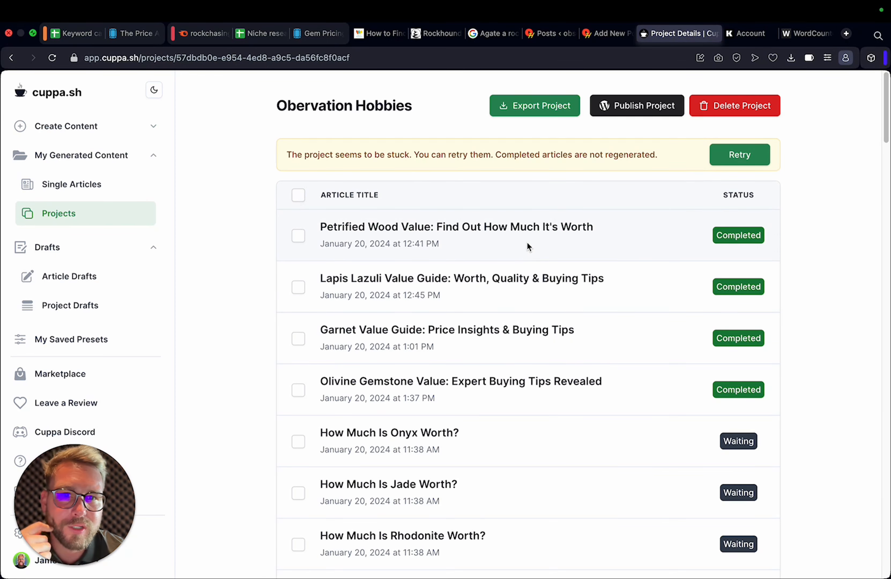
Look through the project's article titles and their generation statuses, starting with the petrified wood article
right_click(543, 229)
left_click(849, 219)
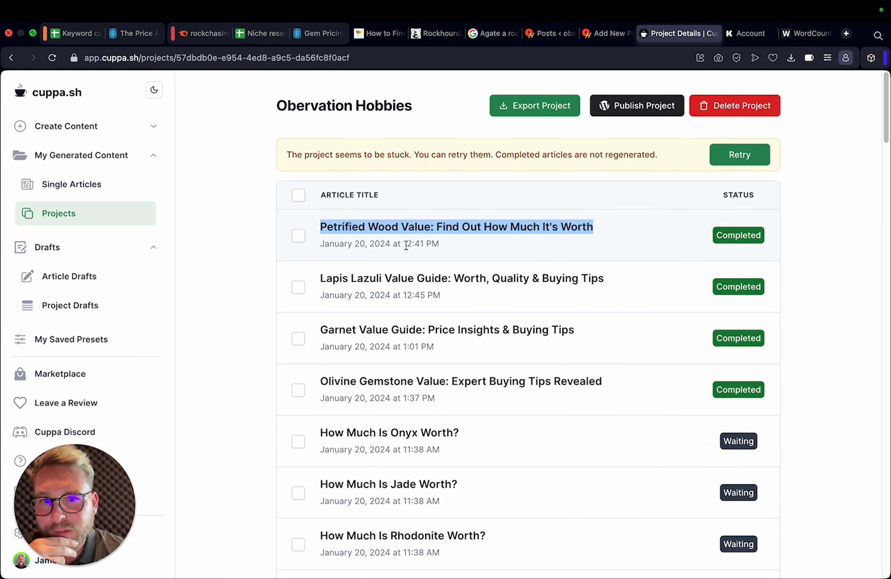
scroll(382, 333, "down", 20)
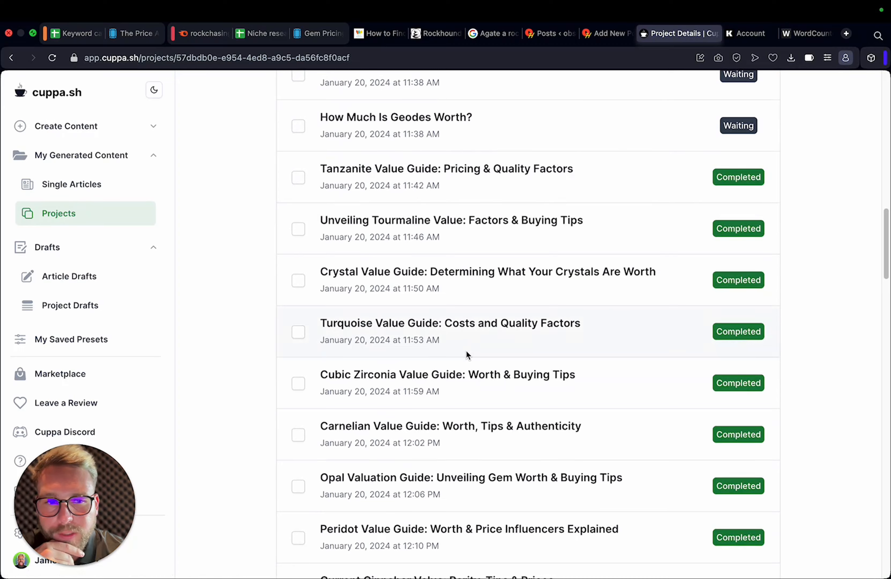
Open the project's opal valuation article and inspect its header details and main image
scroll(497, 354, "up", 3)
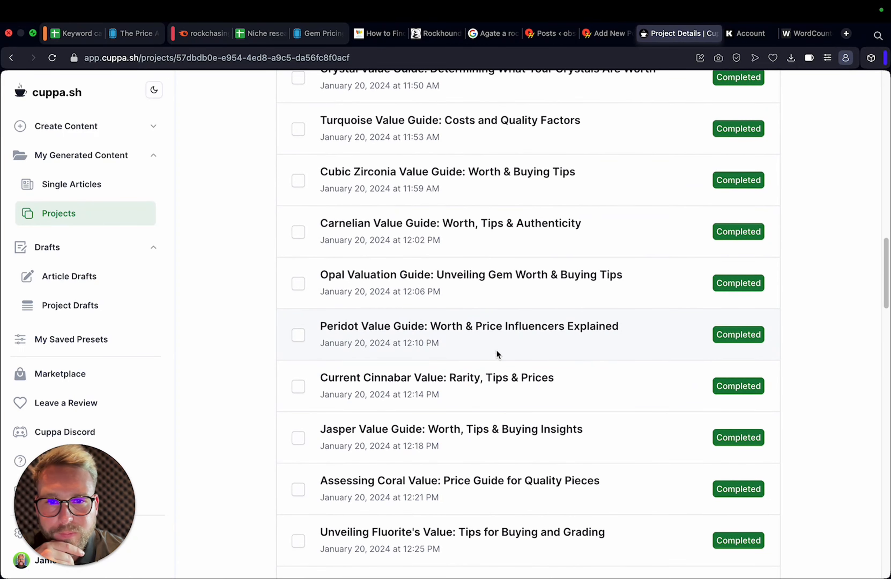
left_click(457, 284)
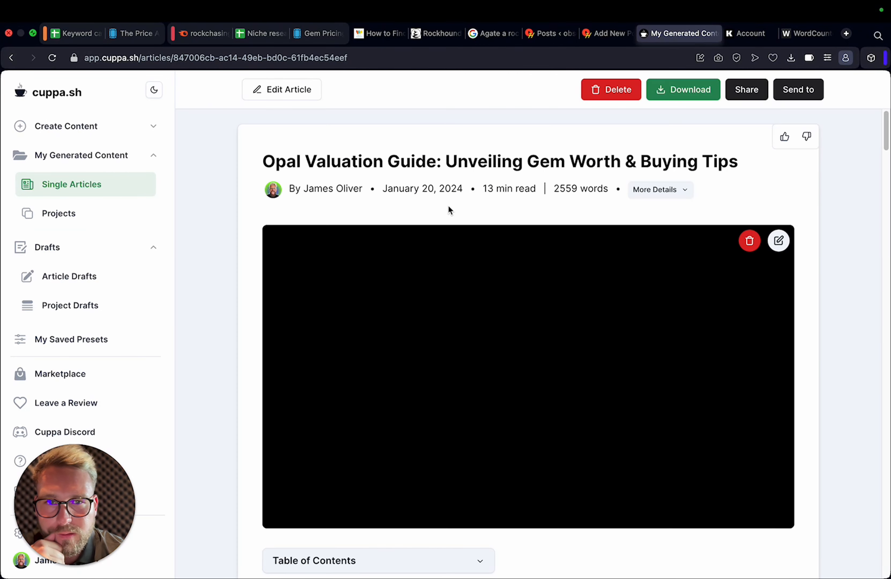
scroll(748, 259, "down", 2)
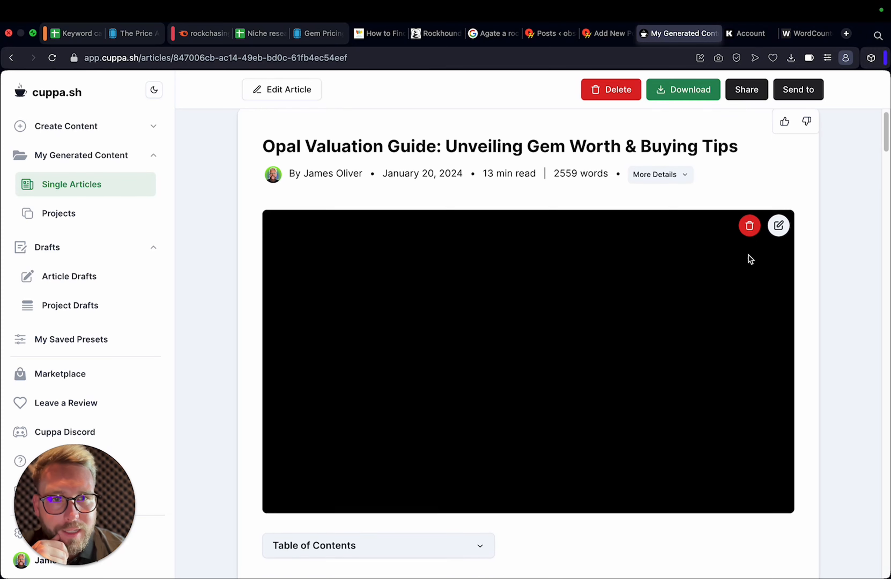
scroll(757, 186, "up", 2)
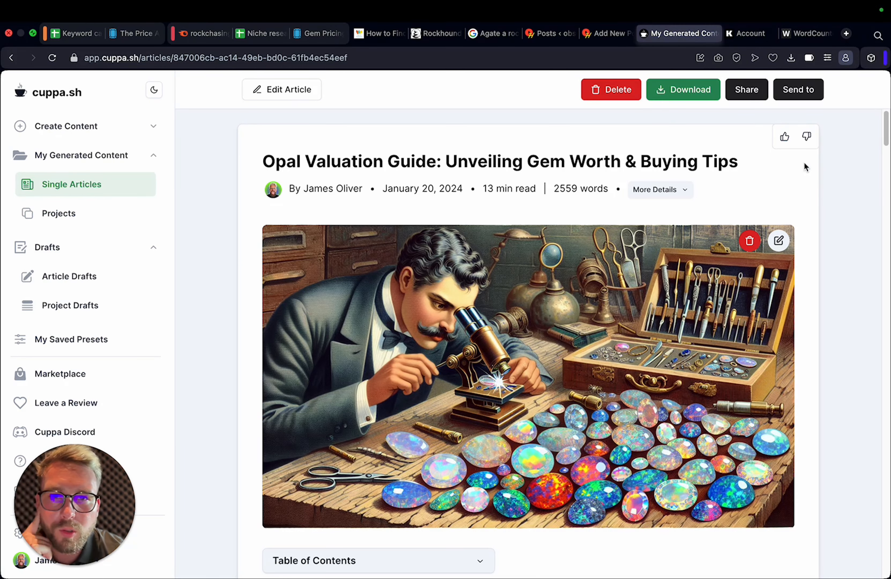
scroll(608, 254, "down", 6)
scroll(608, 255, "up", 6)
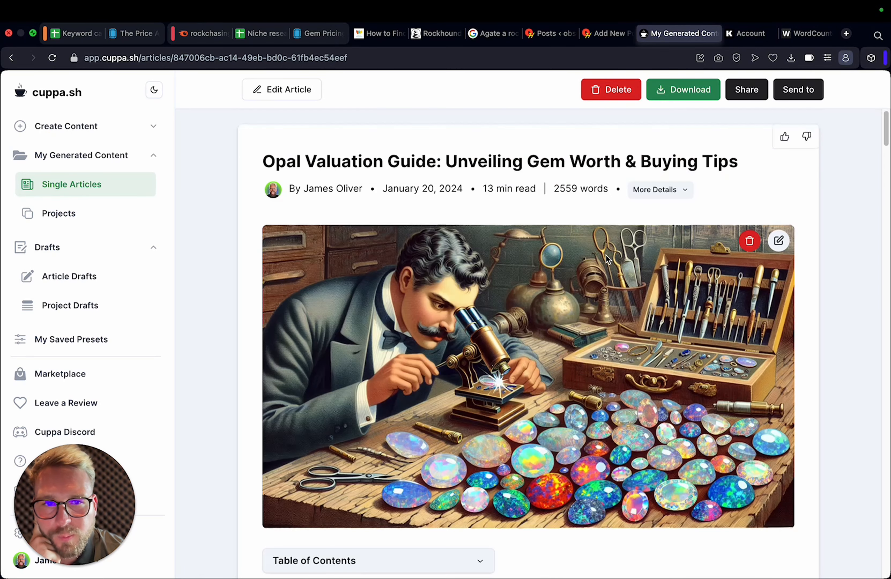
Read the opal article's introduction and its sections on what opal is and the types of opals
scroll(447, 368, "down", 5)
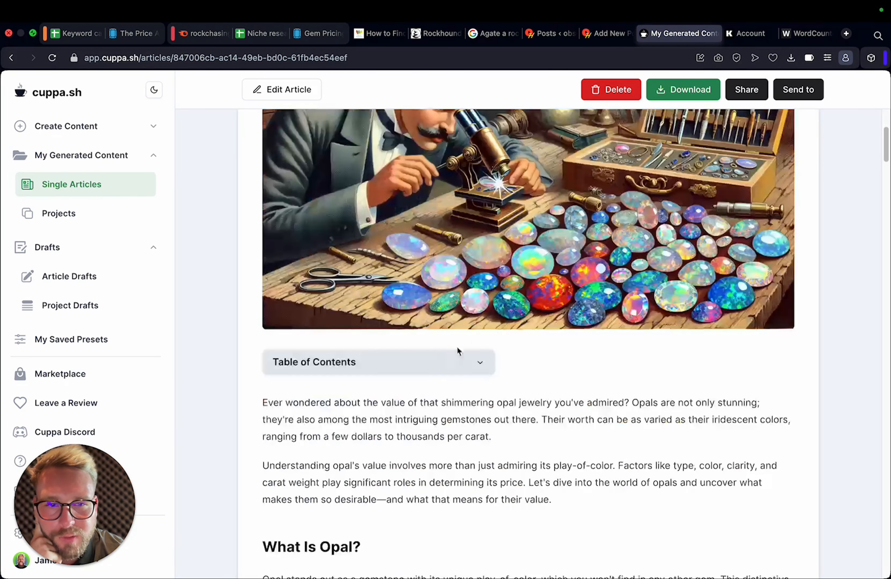
scroll(532, 216, "down", 6)
left_click_drag(260, 157, 629, 272)
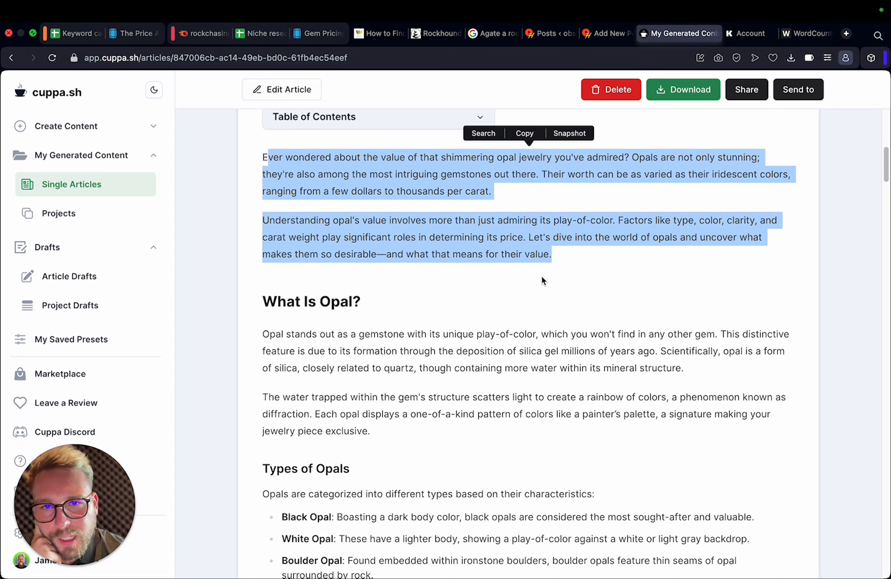
left_click(554, 278)
scroll(493, 317, "down", 4)
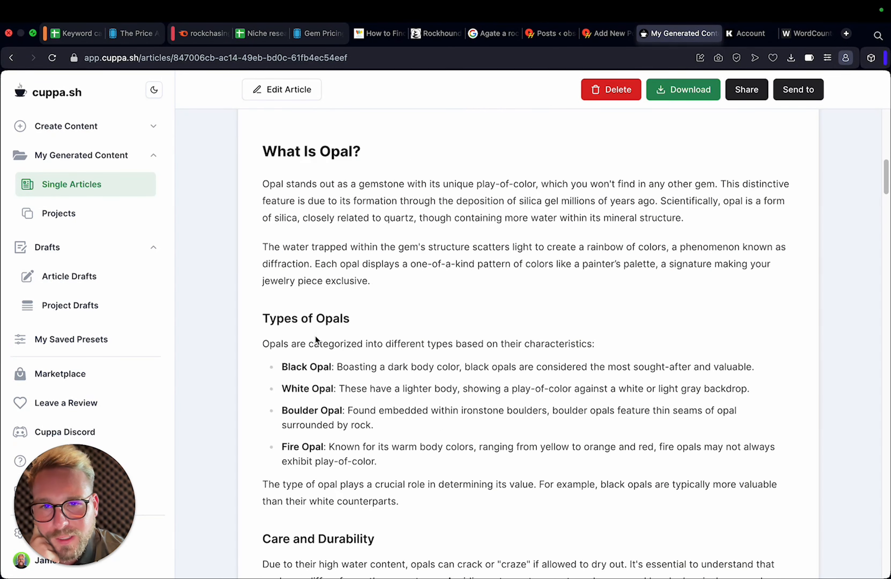
scroll(387, 348, "down", 6)
scroll(380, 273, "up", 1)
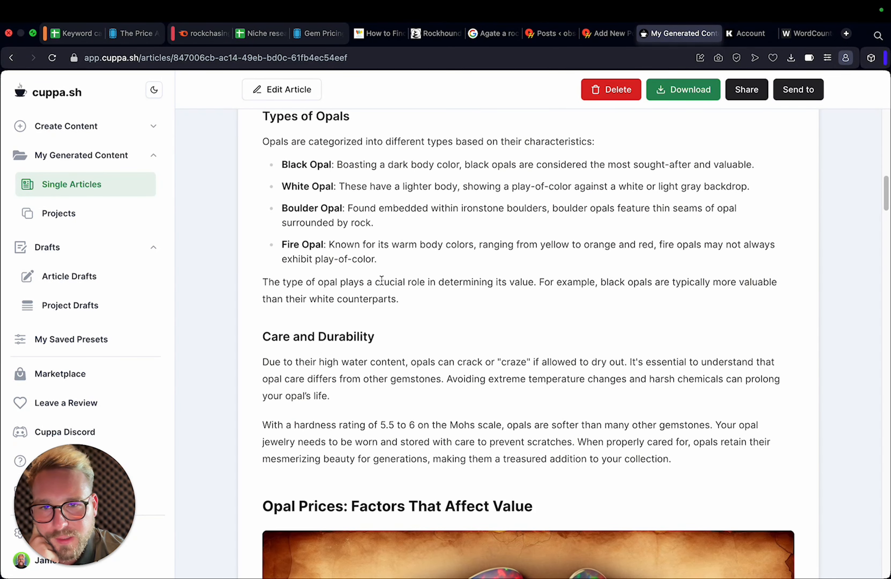
Skim the opal article's images and its sections on price factors, grading and current market trends
scroll(380, 273, "down", 6)
scroll(384, 294, "down", 5)
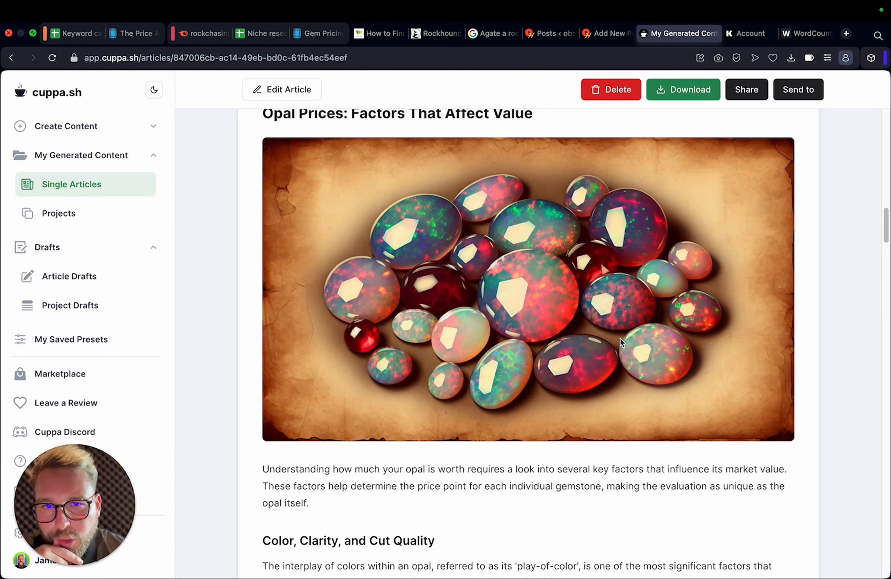
scroll(623, 343, "down", 15)
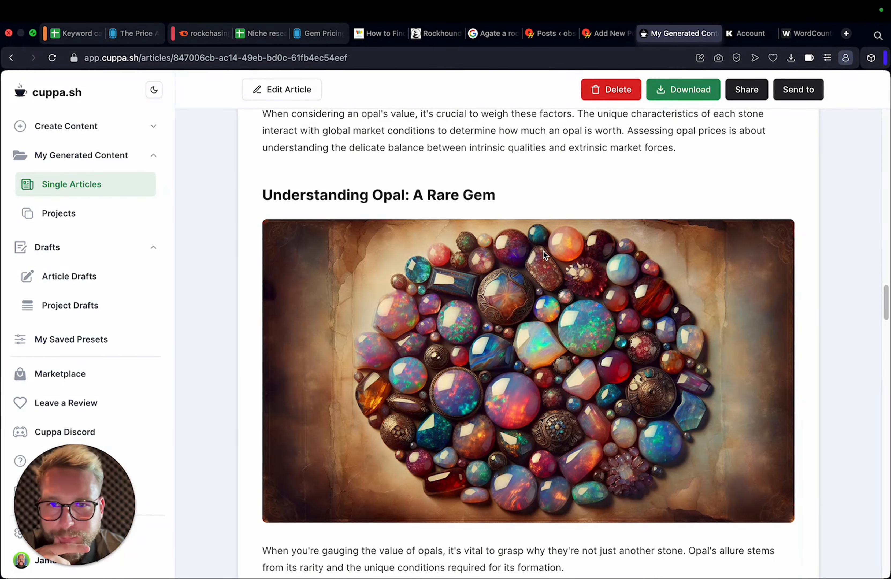
scroll(539, 271, "down", 10)
scroll(512, 261, "down", 20)
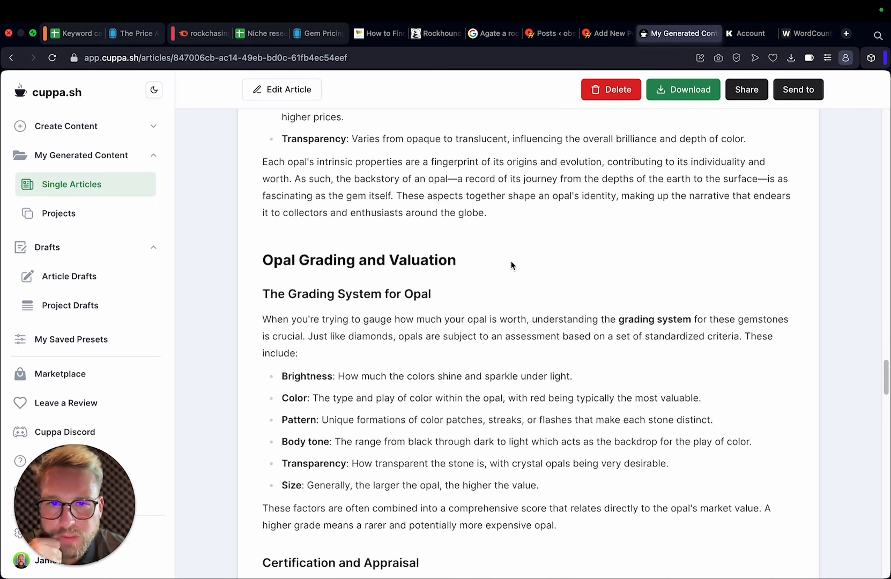
scroll(521, 348, "down", 15)
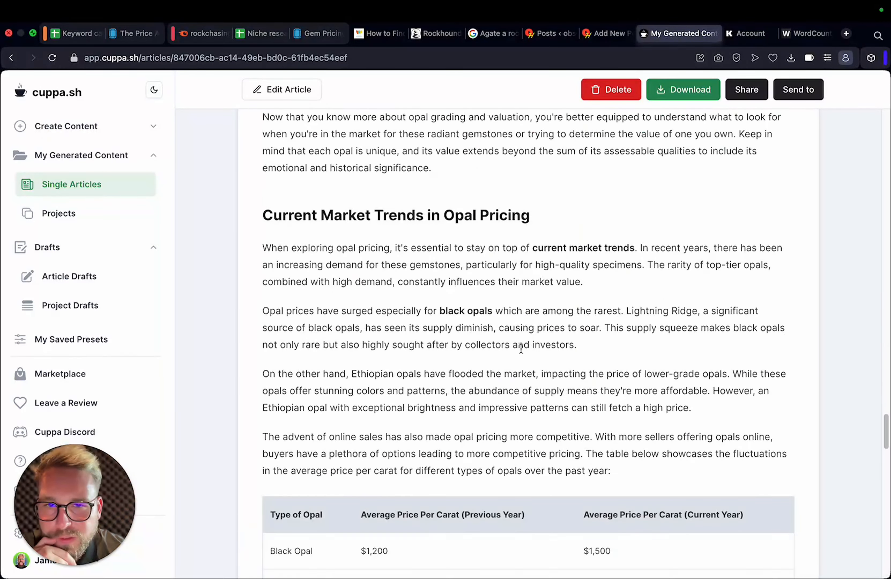
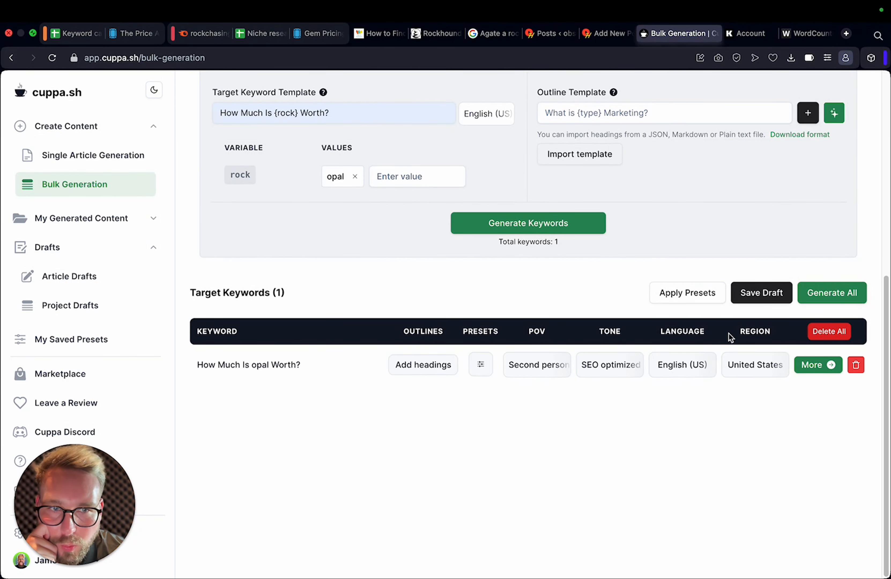
Check the presets offered for the bulk keywords and look over the saved presets and WordPress connections
left_click(696, 301)
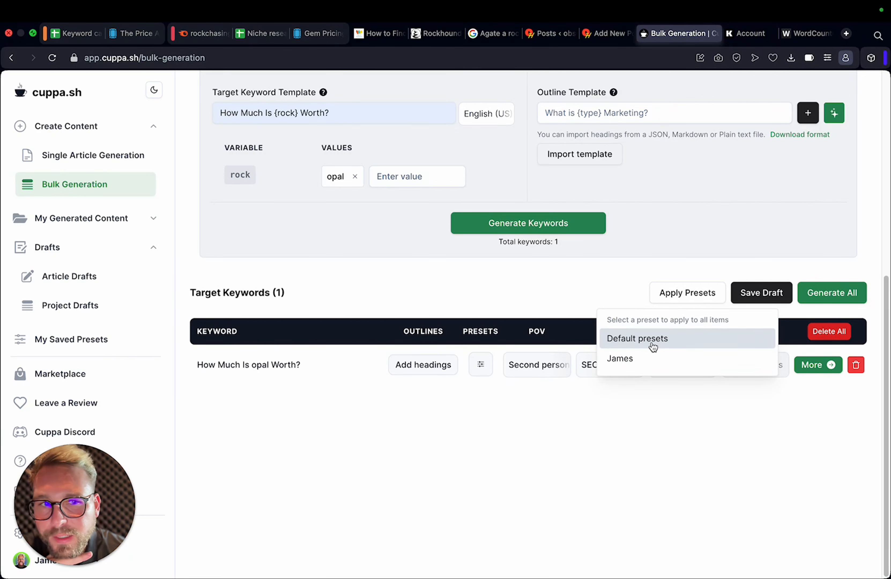
left_click(507, 296)
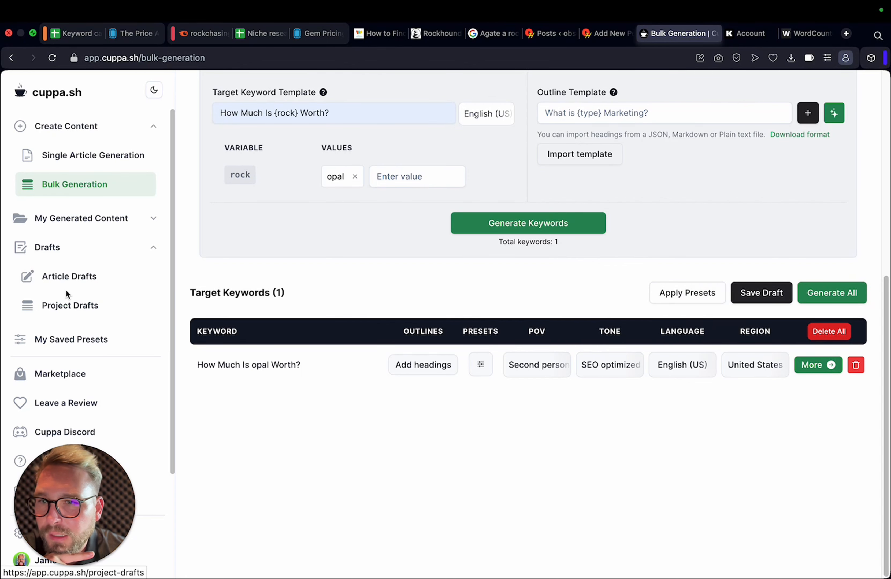
left_click(84, 348)
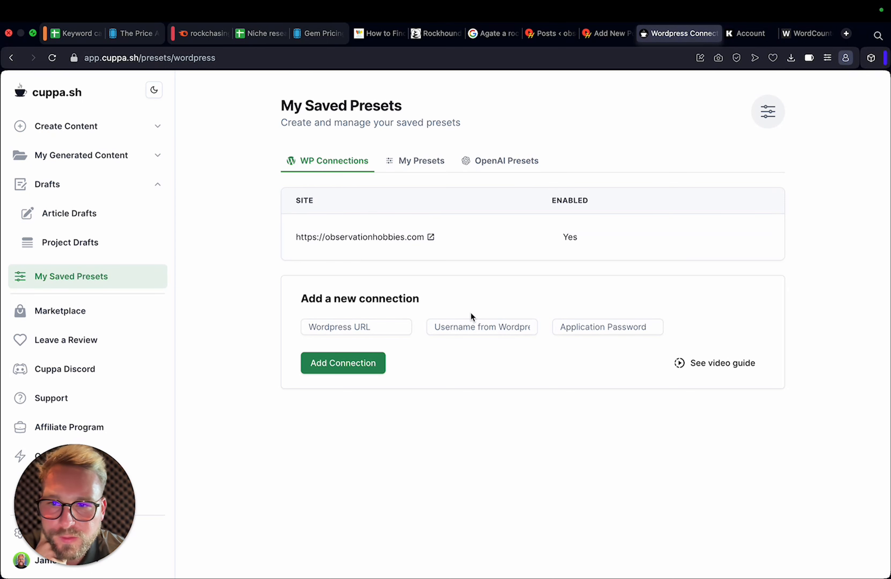
left_click(422, 162)
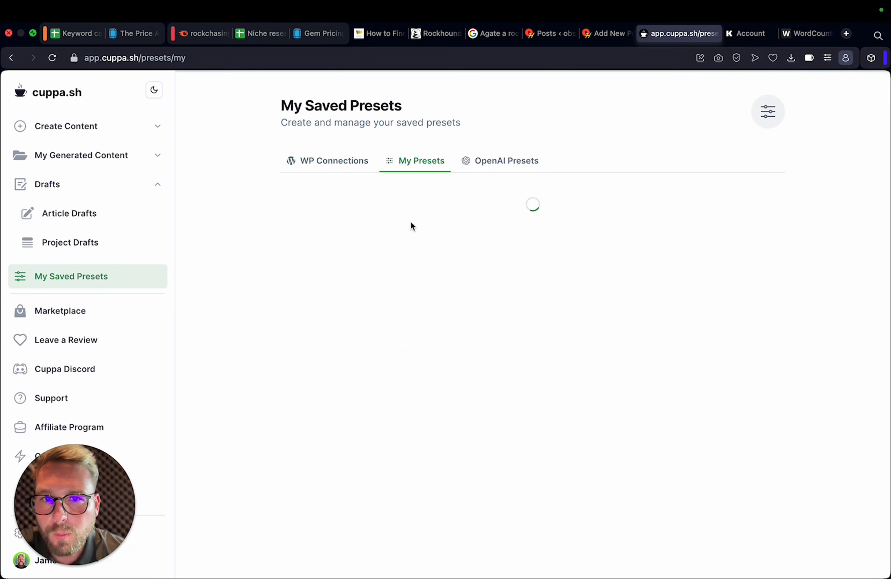
left_click(340, 162)
Open the list of bulk-generated projects and glance at the WordPress post draft
left_click(97, 165)
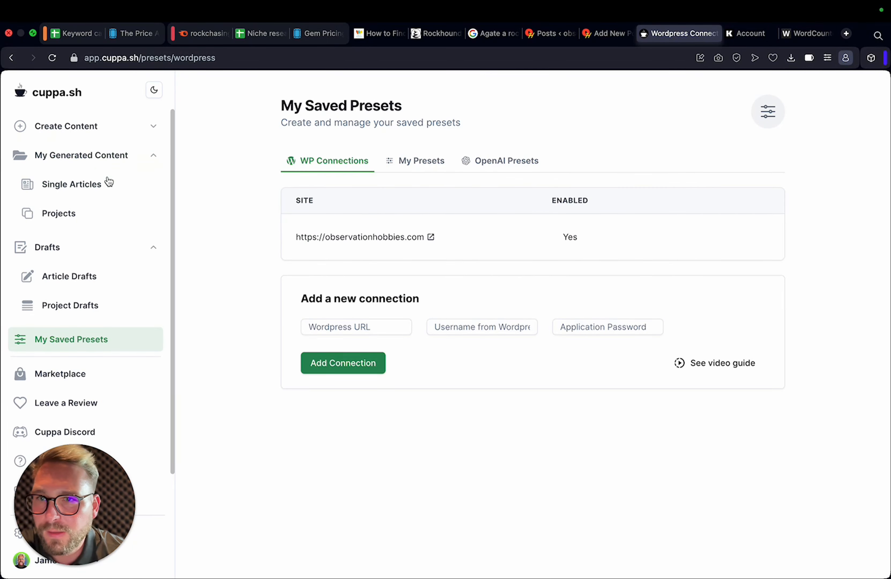
left_click(96, 212)
left_click(612, 36)
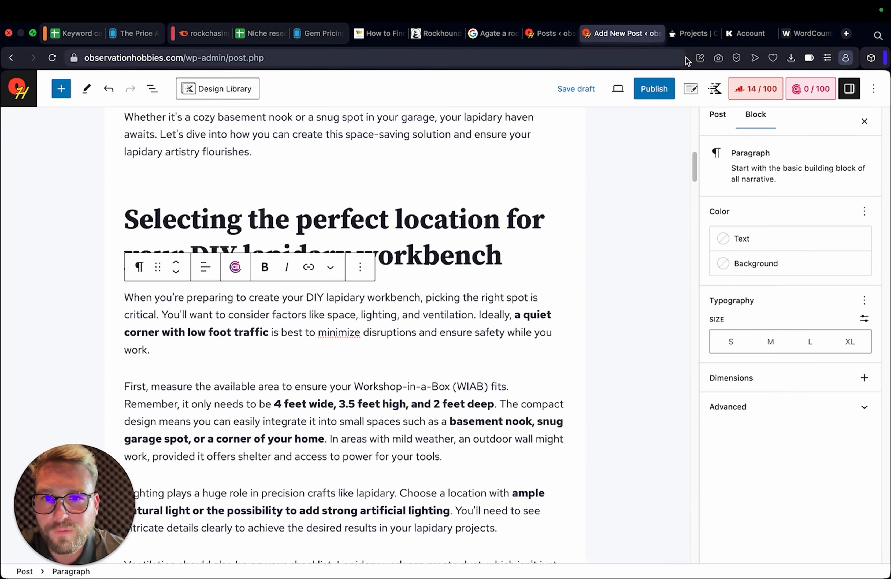
left_click(696, 40)
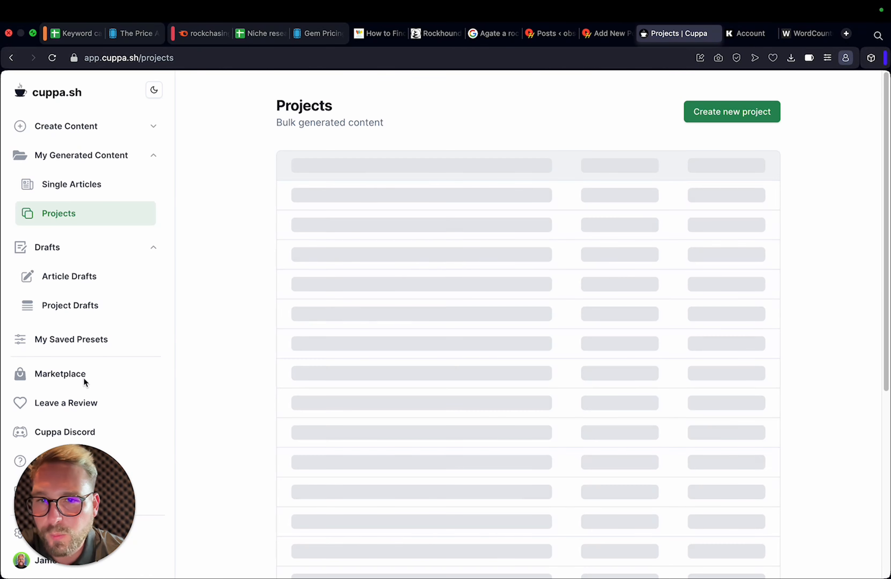
Look over the lapidary workbench post draft in WordPress from its title and main image, and return to the cuppa.sh projects
left_click(610, 37)
scroll(462, 327, "up", 15)
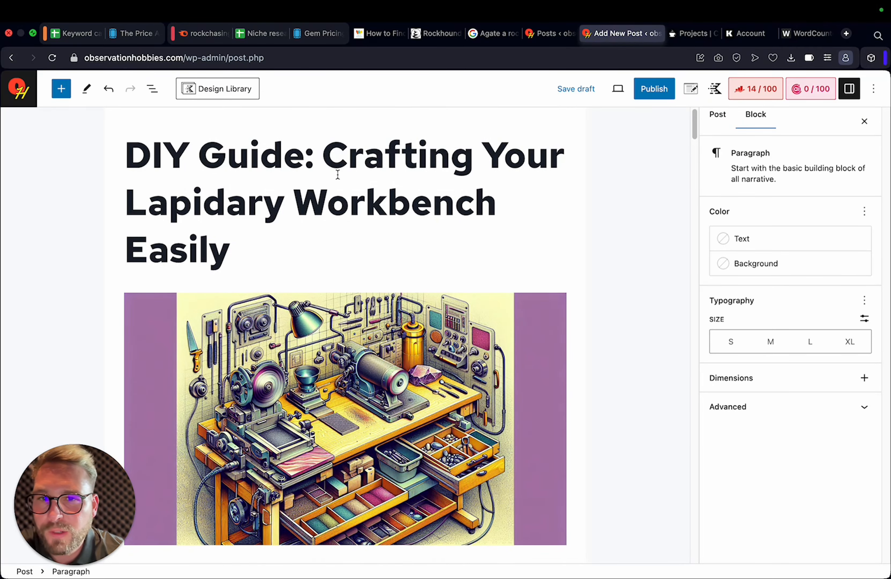
scroll(335, 181, "down", 15)
scroll(319, 243, "up", 15)
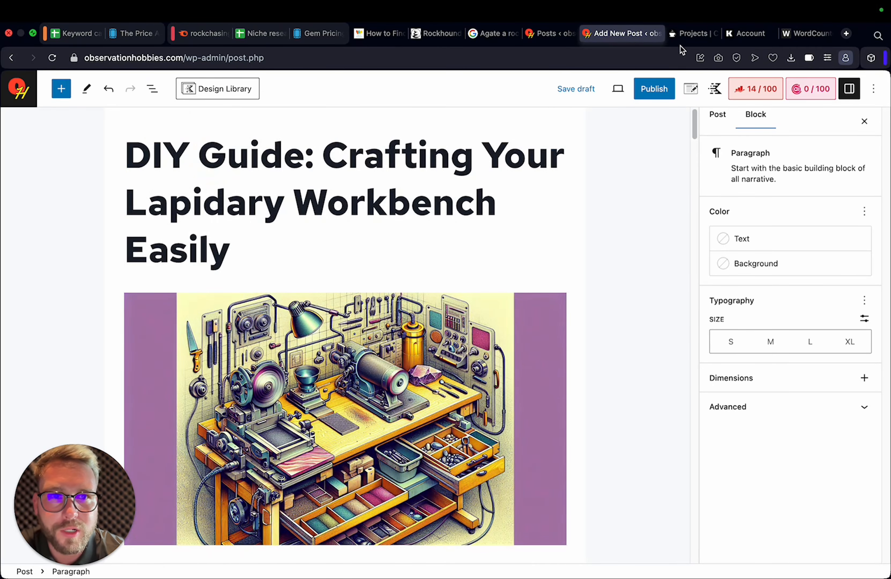
left_click(685, 36)
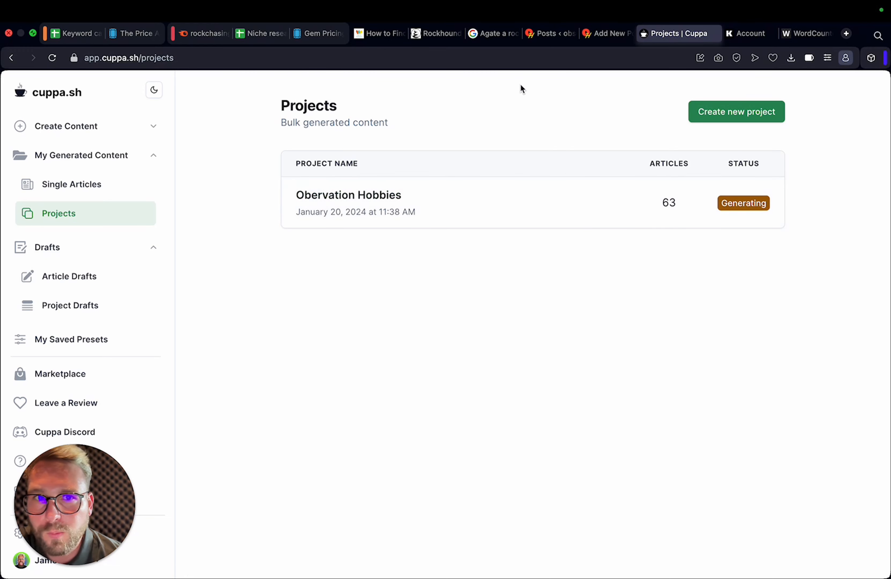
Switch to the WordPress posts list and visit the live observationhobbies.com site
left_click(603, 35)
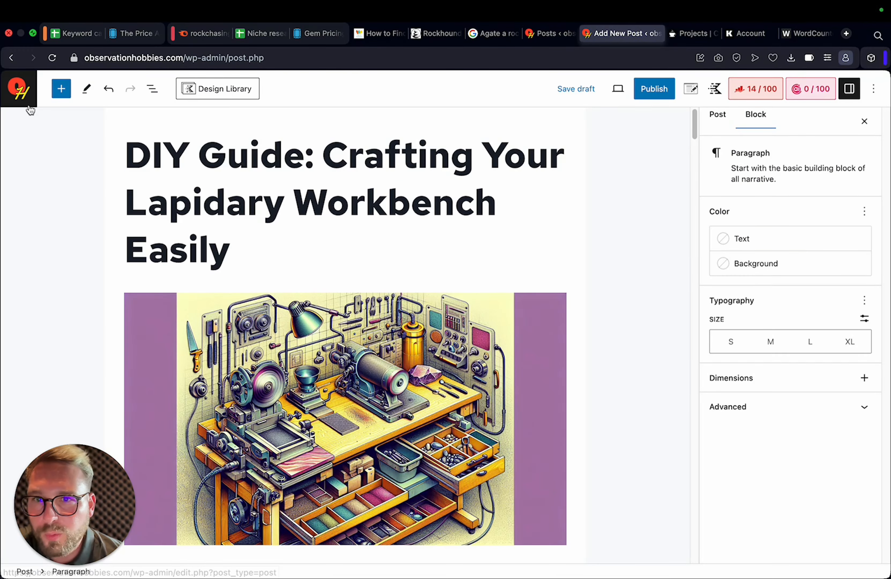
left_click(551, 33)
mouse_move(54, 81)
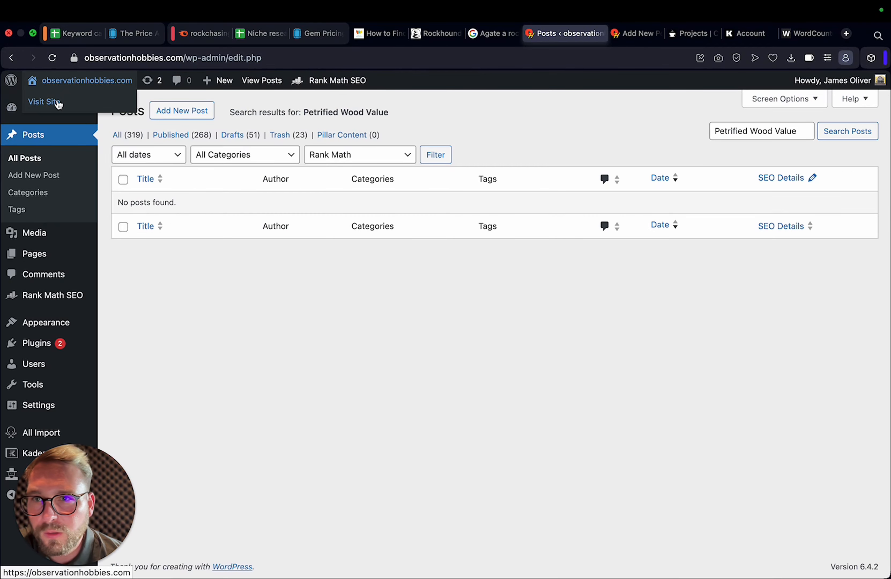
left_click(60, 108)
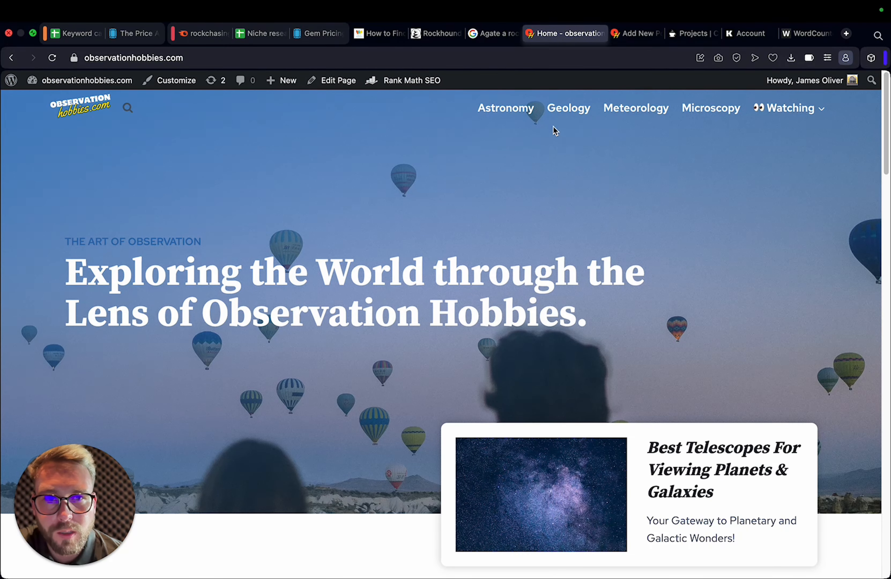
Browse the site's Astronomy category, read the start of the outer planets article and return to the category page
mouse_move(806, 123)
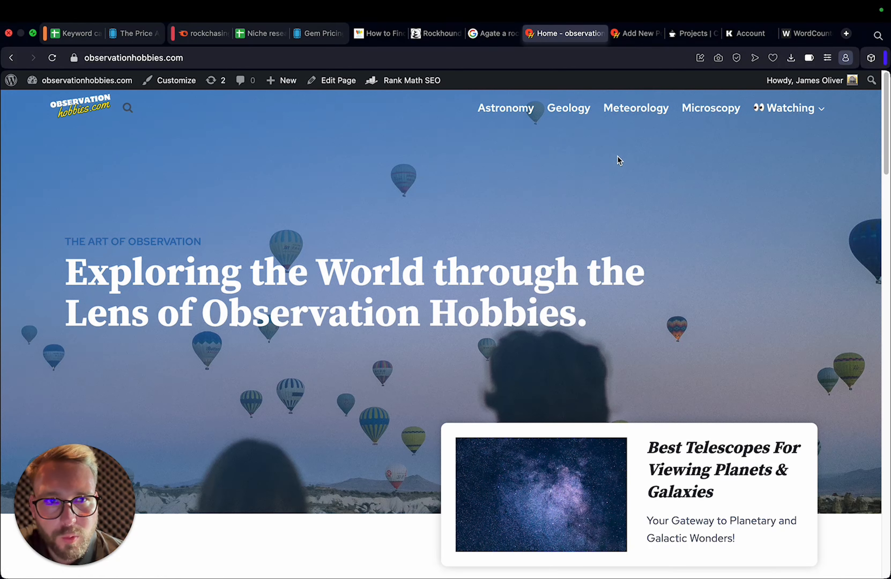
left_click(522, 110)
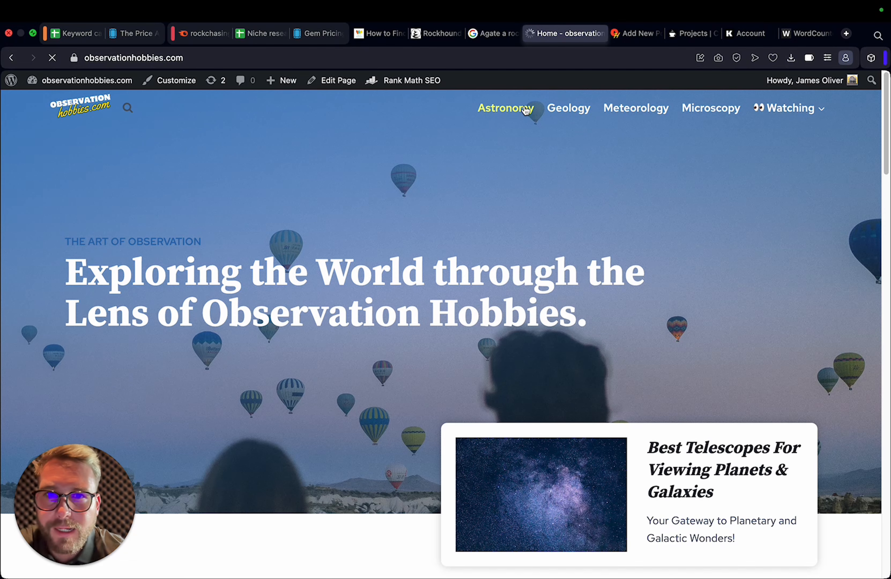
scroll(541, 229, "down", 3)
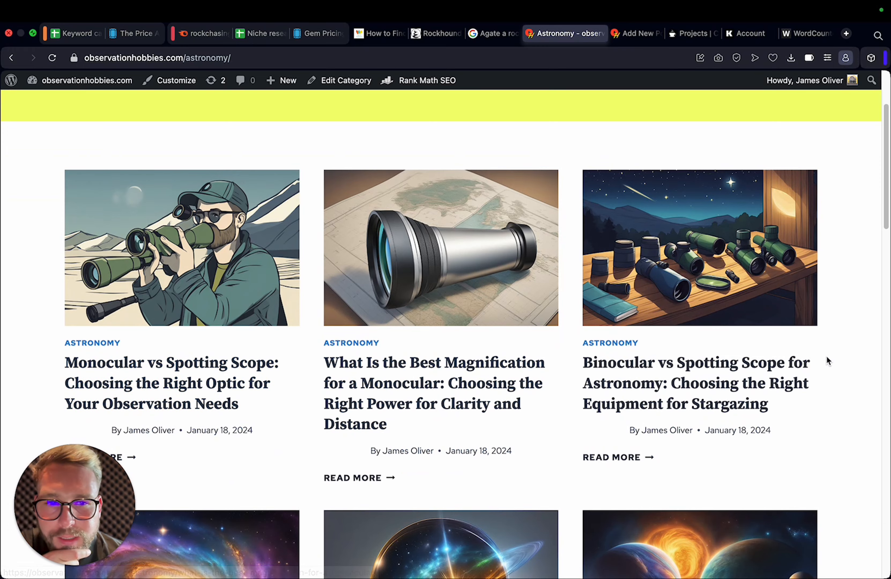
scroll(755, 374, "down", 7)
left_click(728, 431)
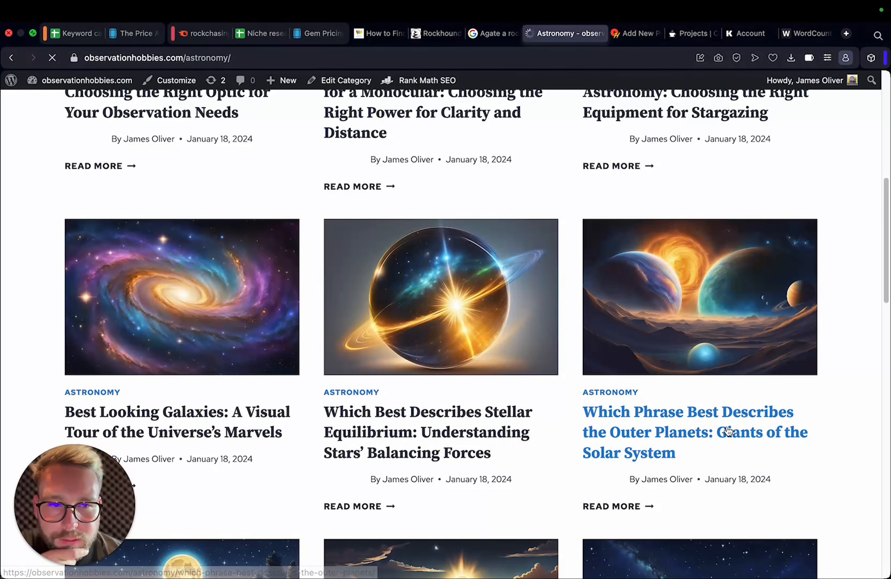
scroll(569, 252, "down", 10)
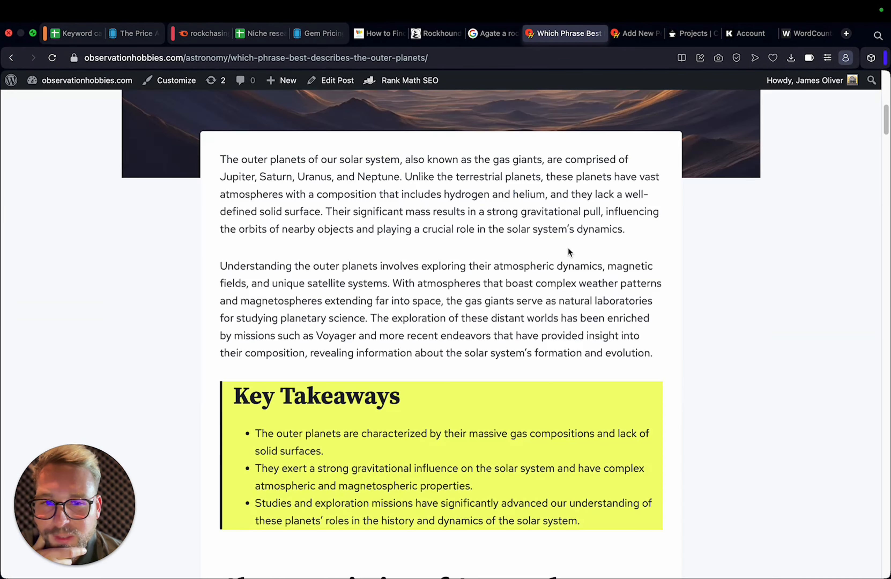
left_click(11, 58)
scroll(583, 254, "up", 7)
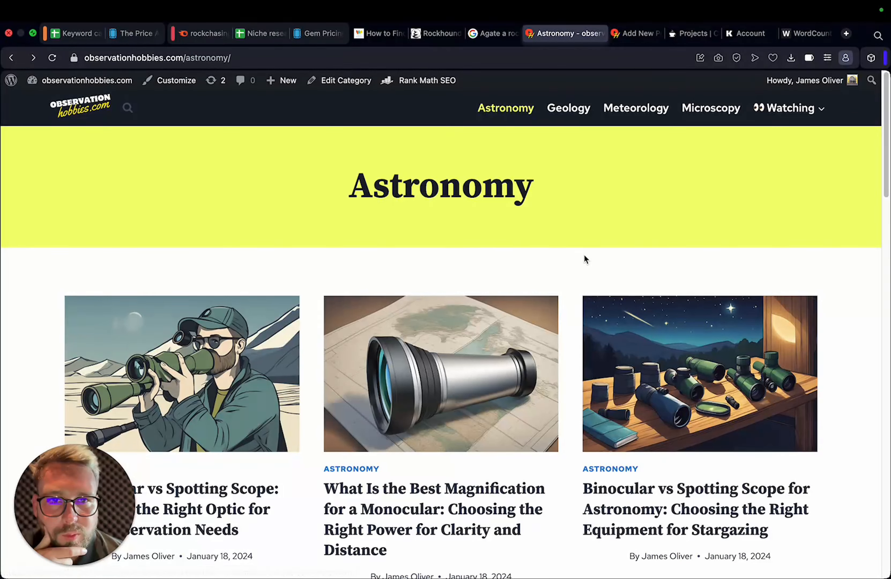
Search the live site for "best"
left_click(128, 110)
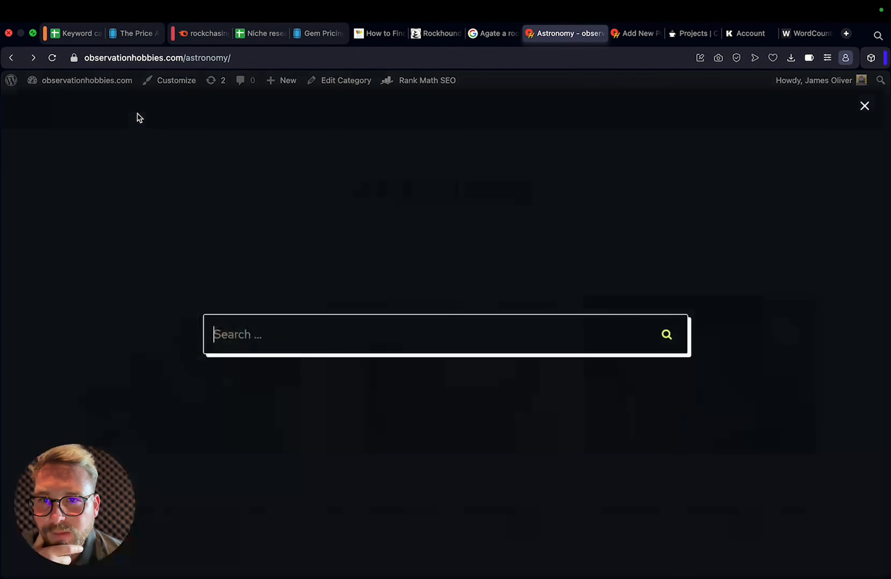
left_click(290, 325)
type("best")
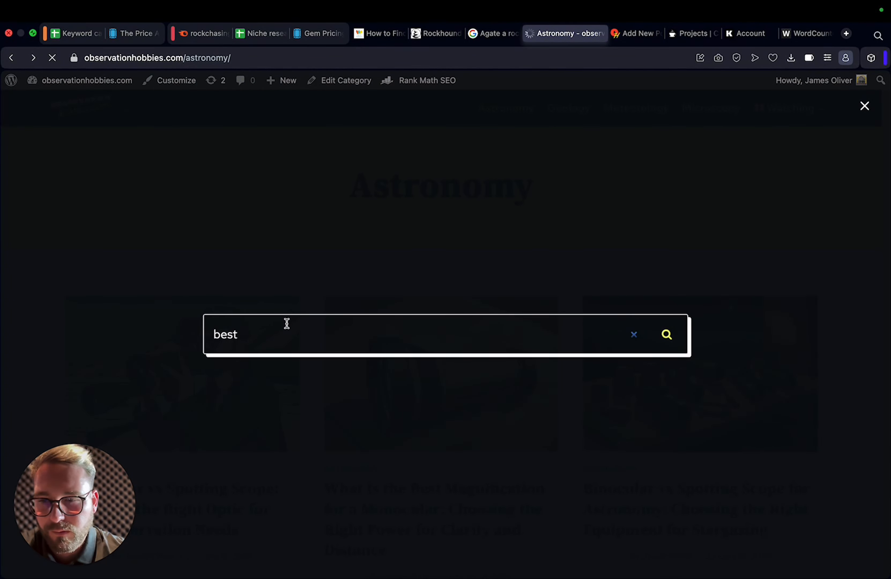
Look through the search results and open the "Best Rain Gauge Reviews: Find Your Perfect Weather Companion" article
scroll(449, 325, "down", 9)
scroll(453, 323, "up", 5)
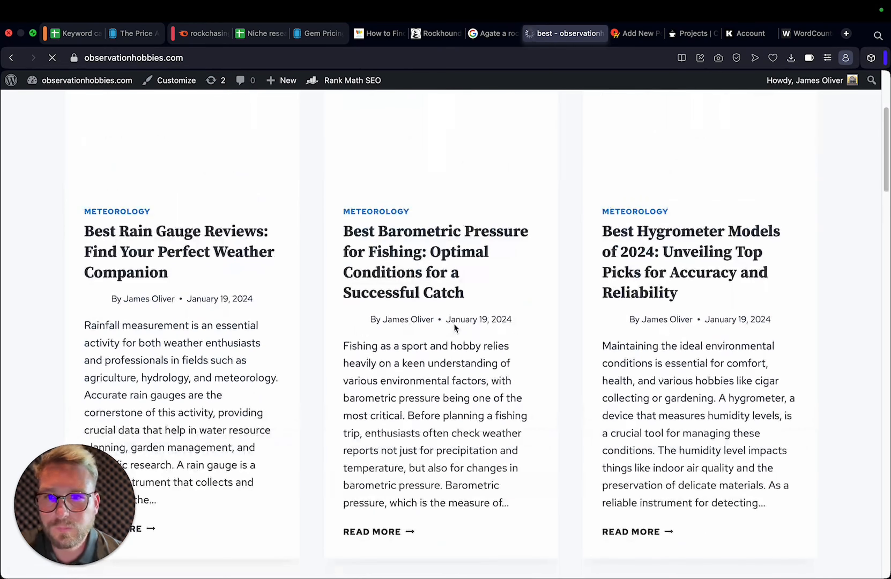
scroll(452, 321, "up", 1)
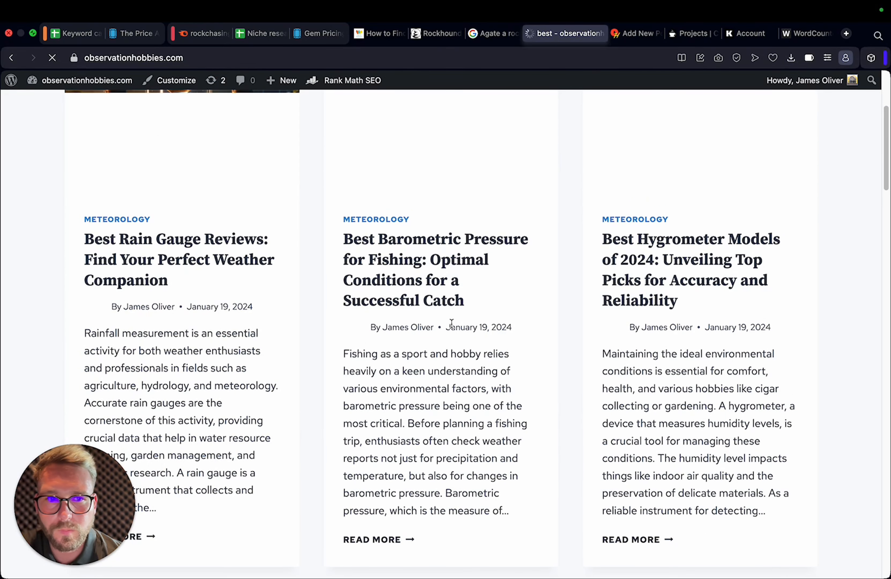
left_click(199, 260)
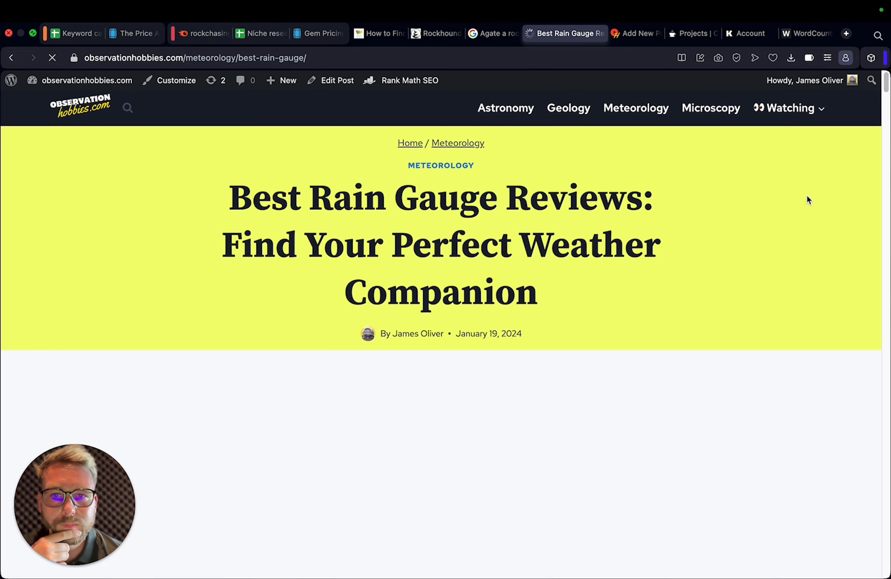
Copy the body text of the rain gauge article from its introduction to the end
scroll(670, 321, "down", 20)
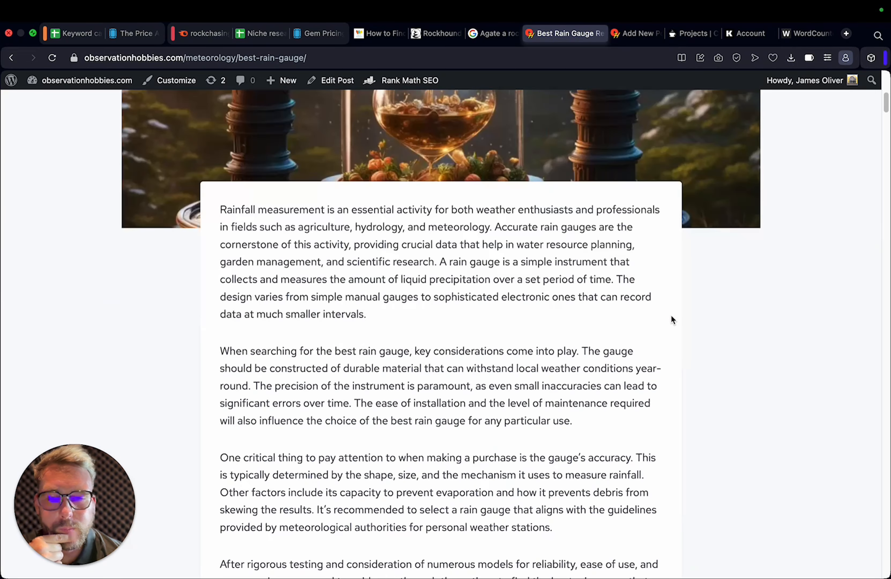
scroll(670, 315, "up", 10)
scroll(539, 418, "down", 20)
left_click_drag(669, 319, 393, 449)
scroll(551, 405, "down", 20)
scroll(557, 411, "down", 10)
scroll(557, 413, "up", 12)
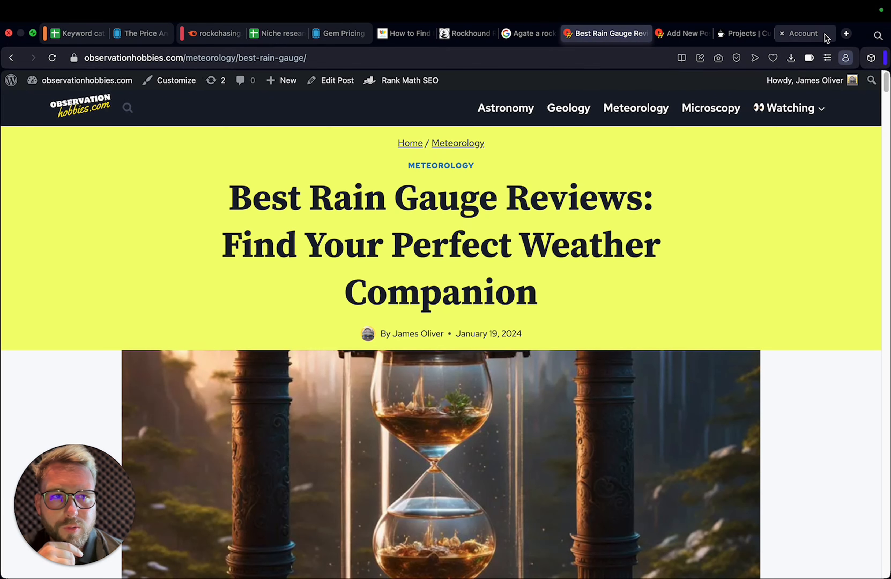
Close the Account page, open ChatGPT in a new browser tab and start a chat with the SEO Intros GPT
left_click(782, 34)
left_click(790, 34)
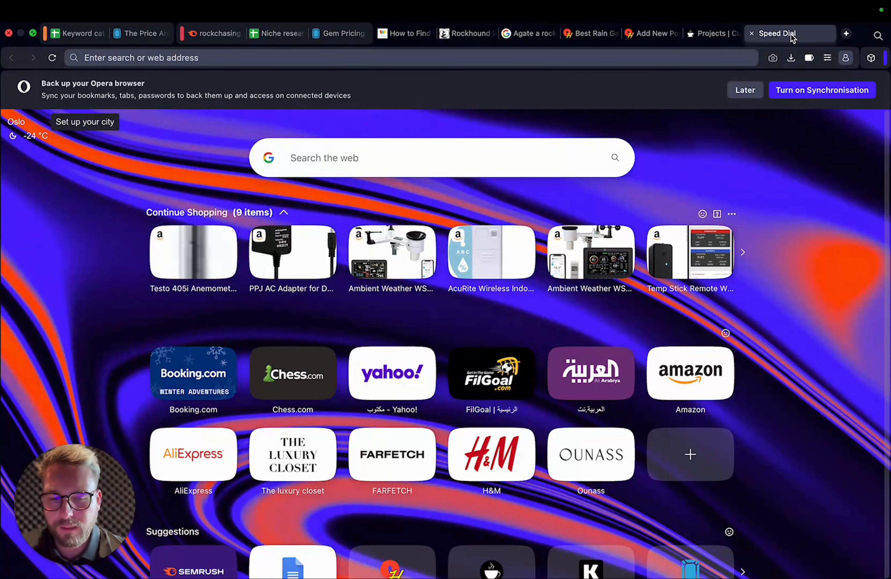
type("chat")
key("Return")
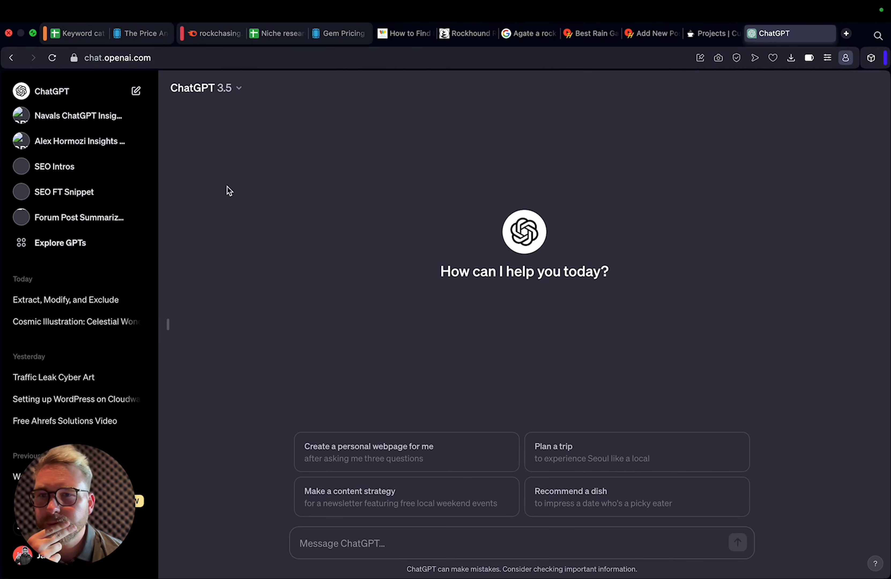
left_click(71, 170)
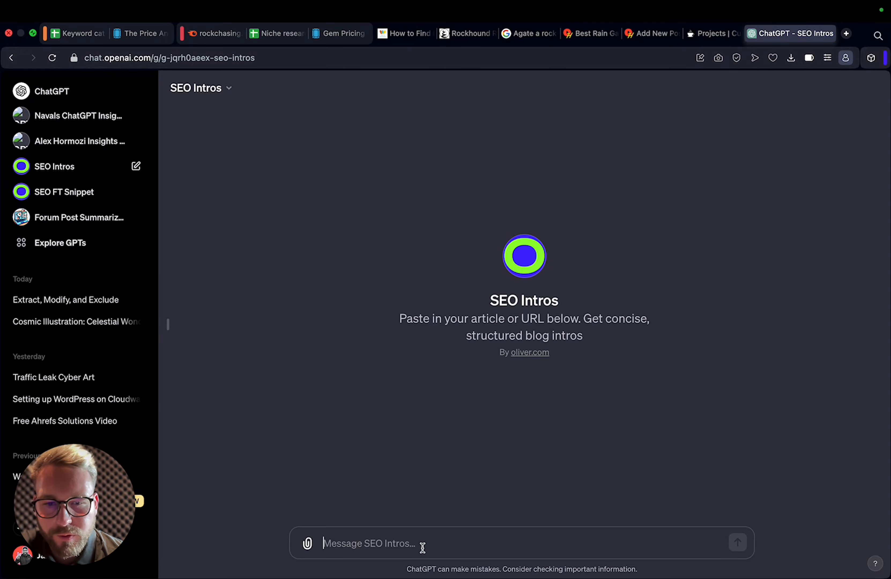
Paste the copied rain gauge article into the SEO Intros message and check how the pasted text begins
key("super+v")
scroll(451, 533, "up", 5)
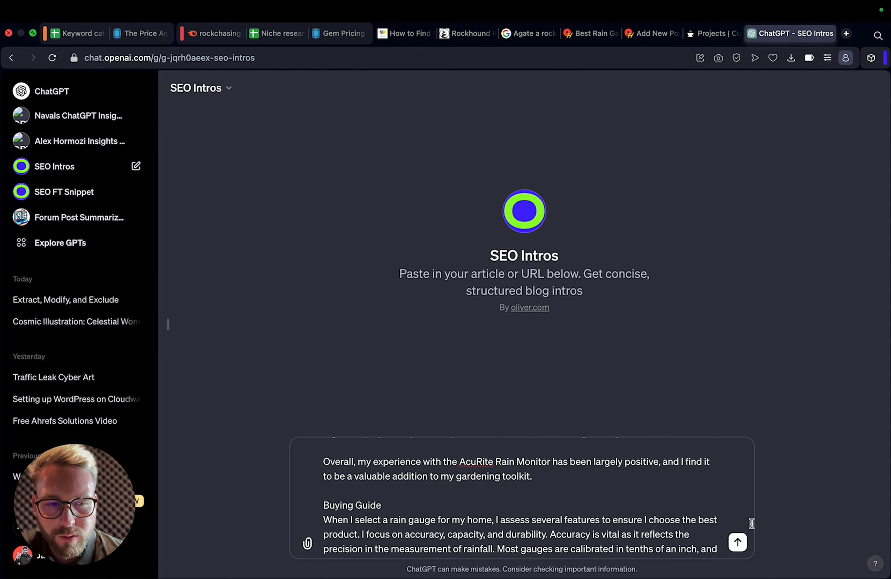
left_click_drag(751, 524, 741, 415)
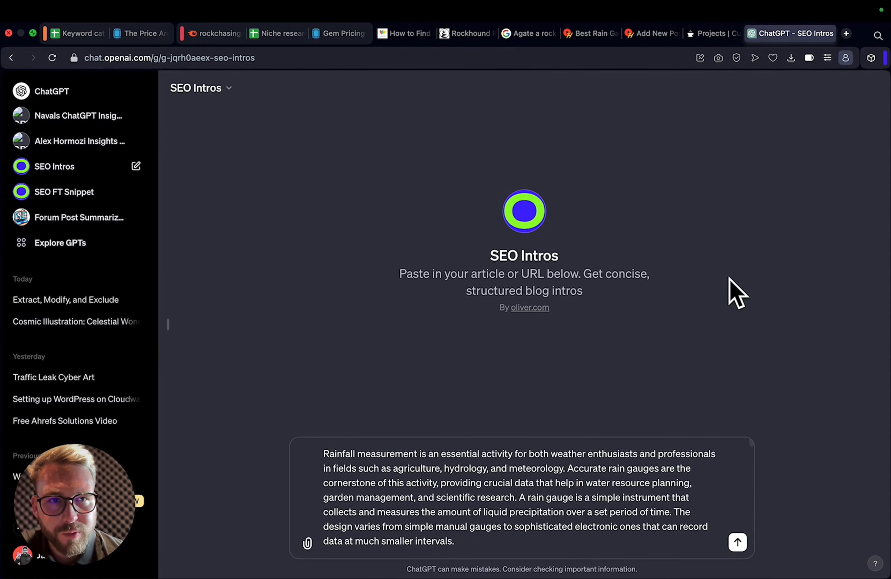
Return to the live rain gauge article and copy its full title
left_click(723, 36)
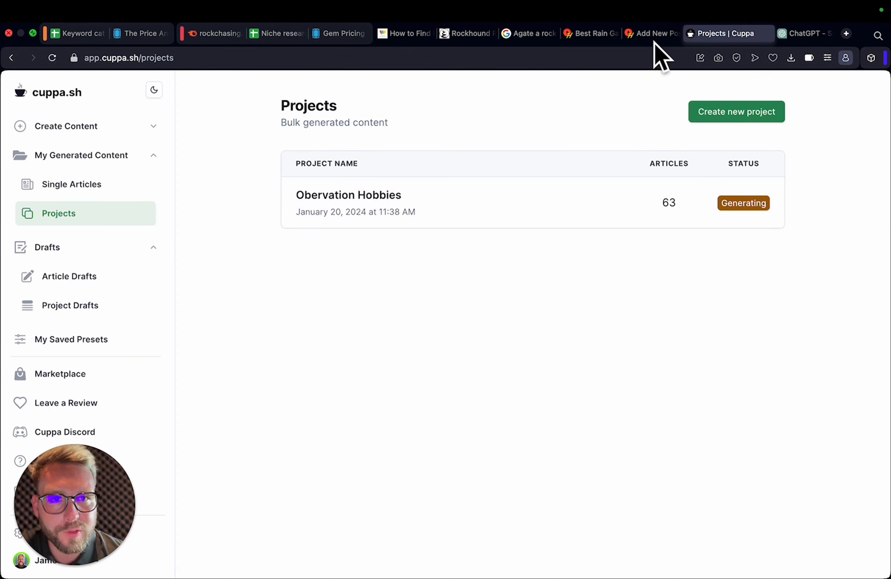
left_click(593, 33)
triple_click(552, 205)
key("super+c")
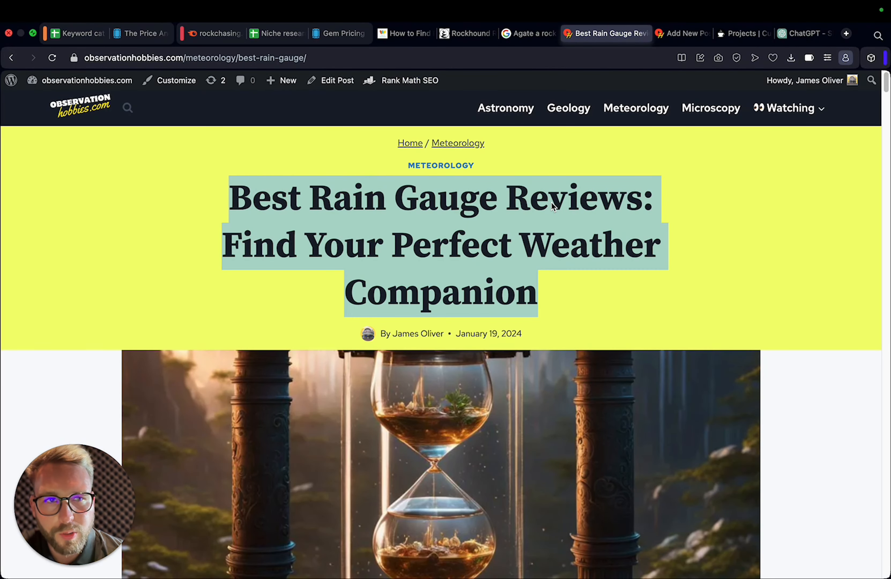
Reopen the closed SEO Intros chat and submit the copied article title followed by the article text
left_click(782, 34)
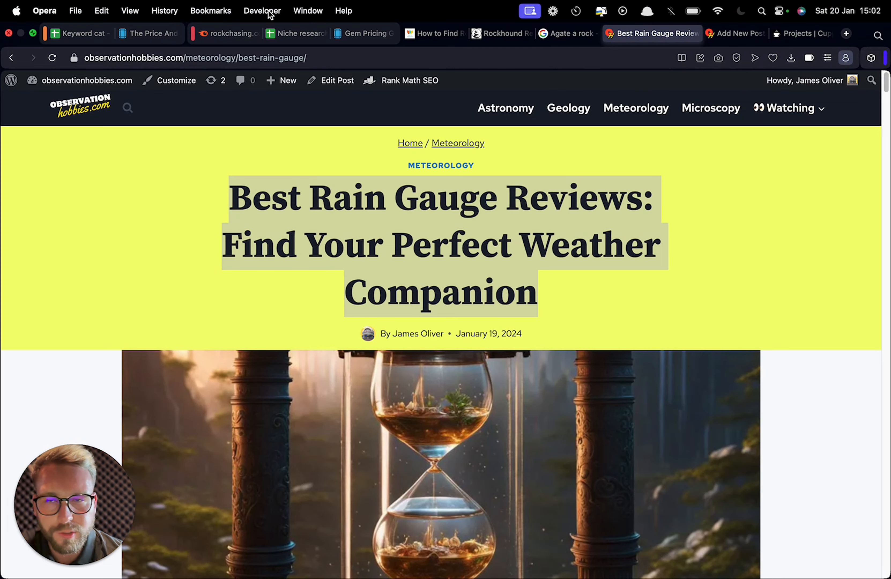
left_click(171, 11)
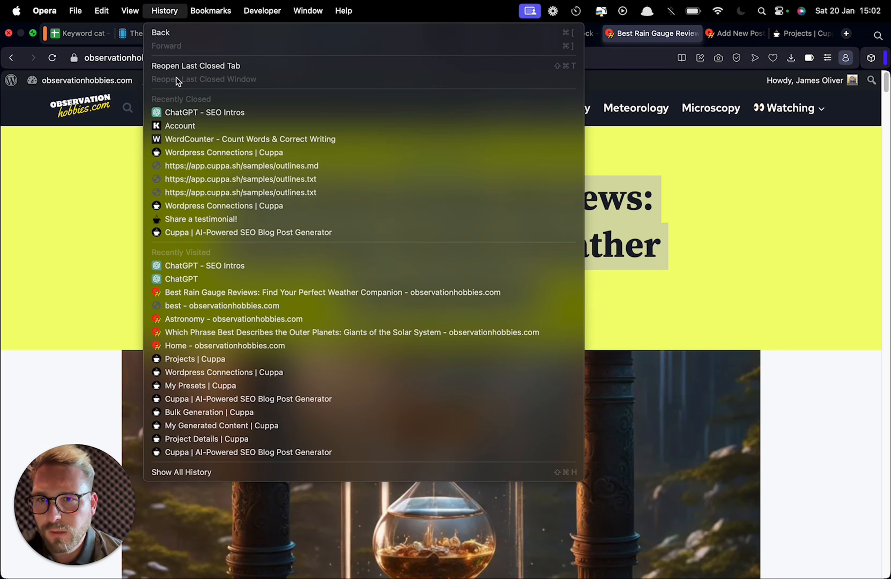
left_click(204, 112)
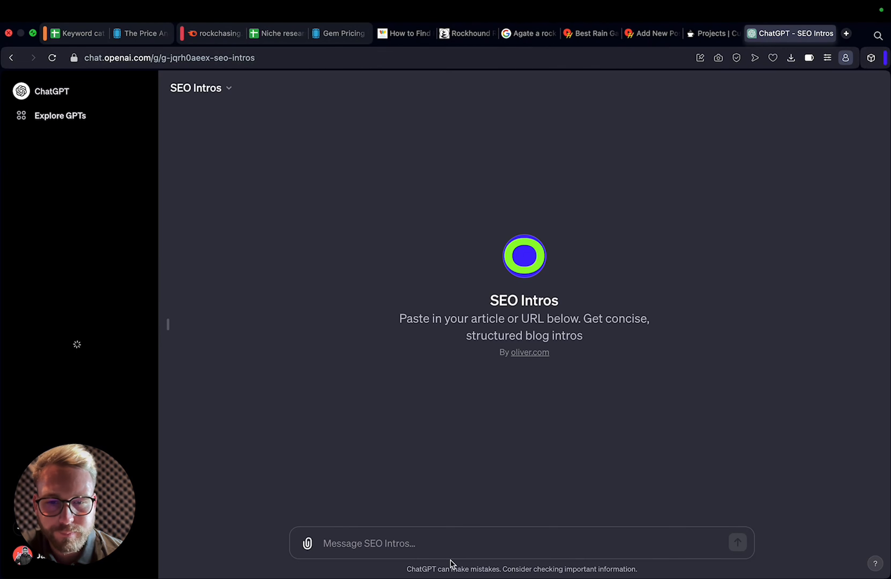
left_click(452, 536)
key("super+v")
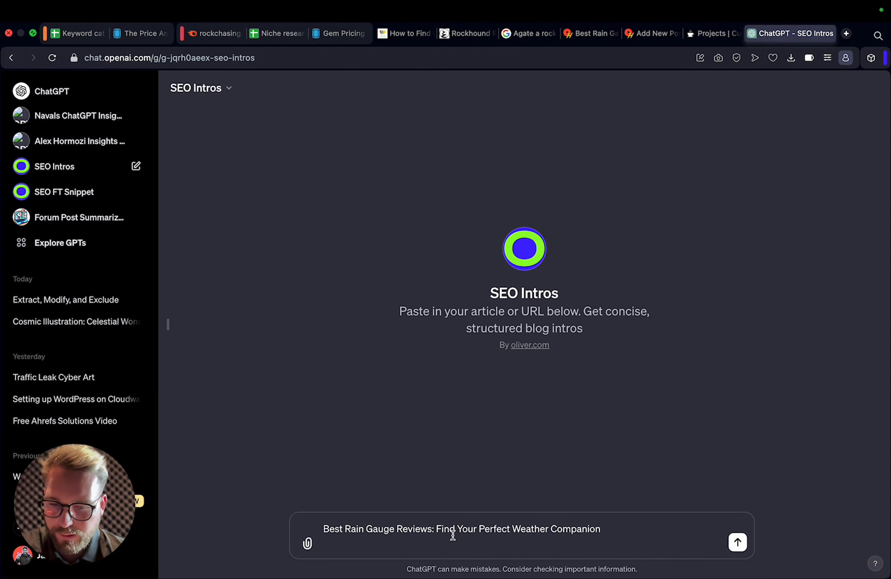
key("super+alt+c")
left_click(312, 152)
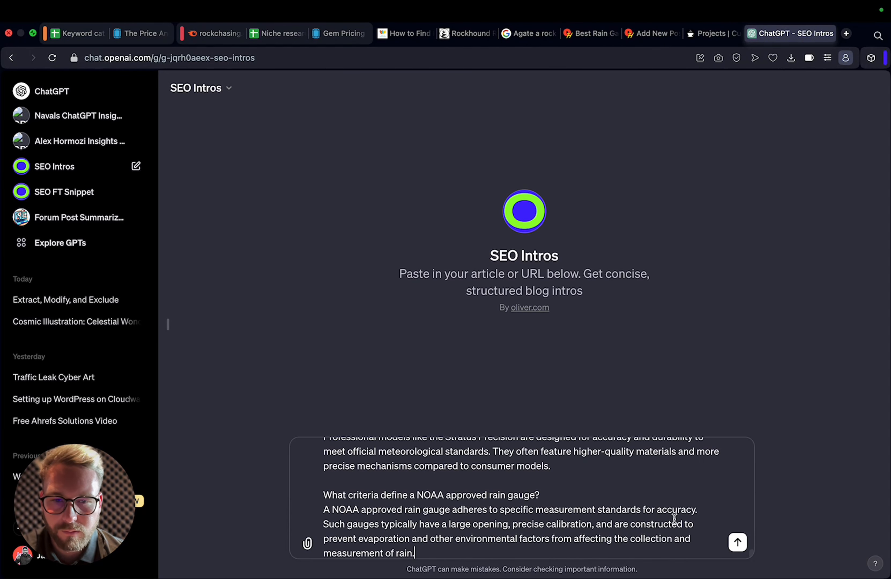
left_click(737, 542)
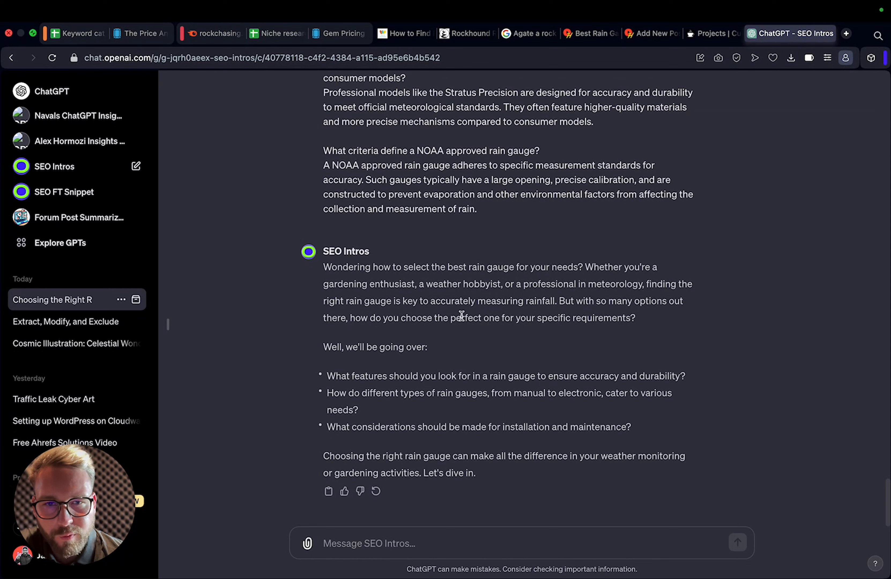
Copy the whole intro generated by SEO Intros and open the rain gauge article in the WordPress editor
left_click_drag(518, 483, 328, 270)
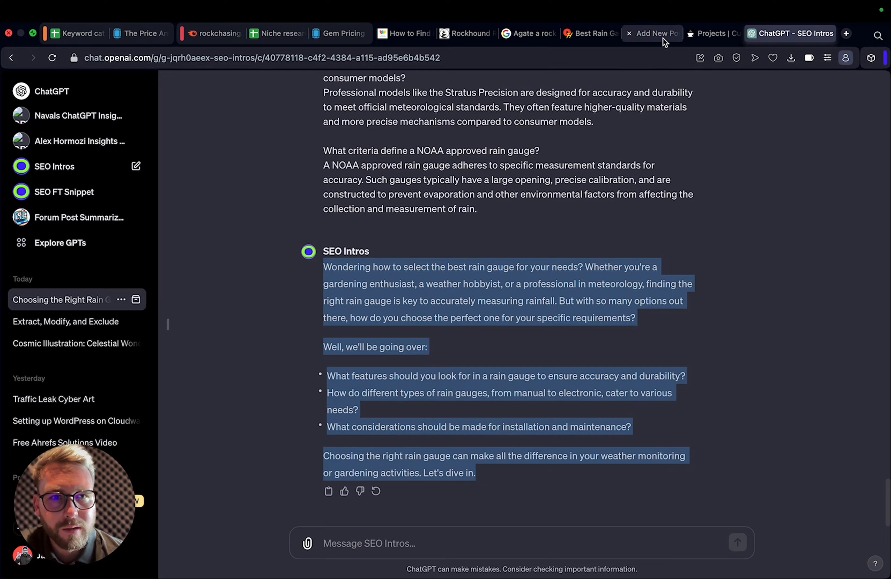
left_click(592, 33)
scroll(440, 272, "down", 10)
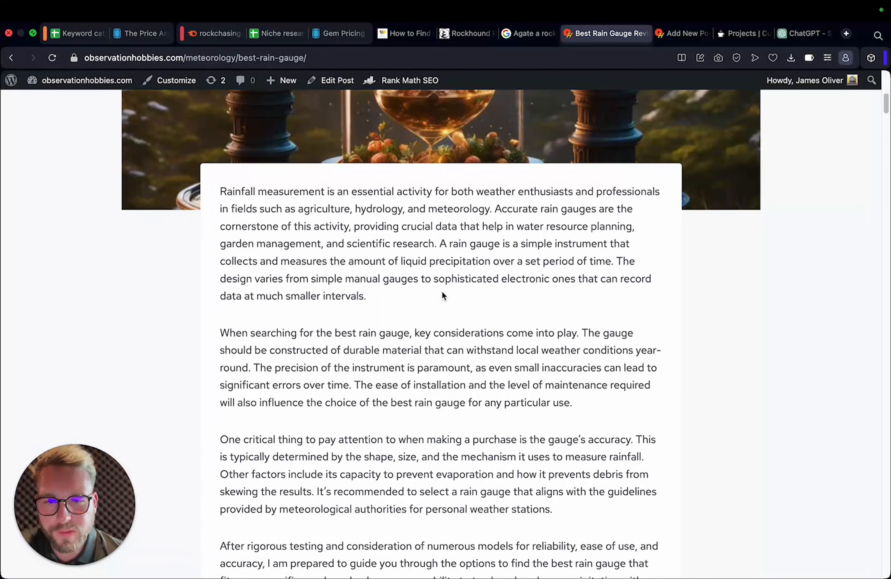
left_click(331, 83)
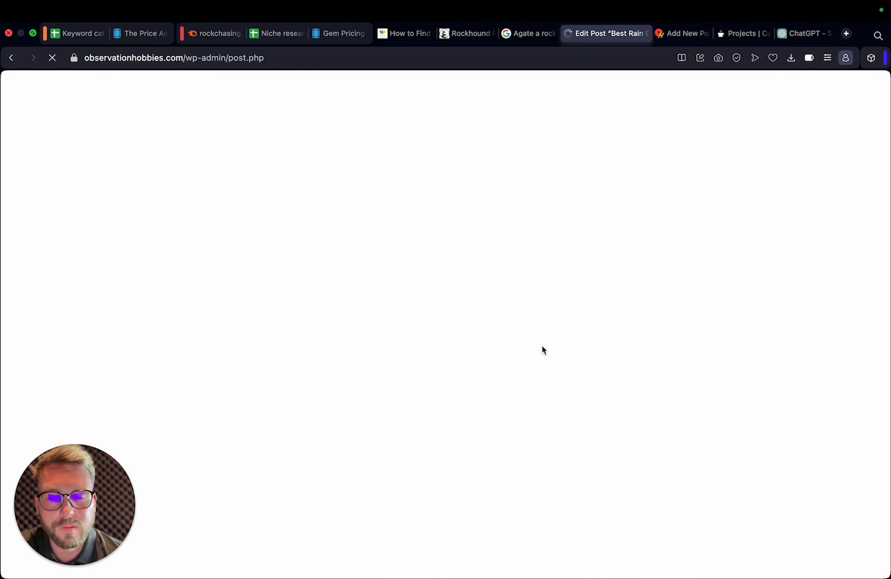
scroll(463, 353, "down", 5)
scroll(463, 353, "up", 5)
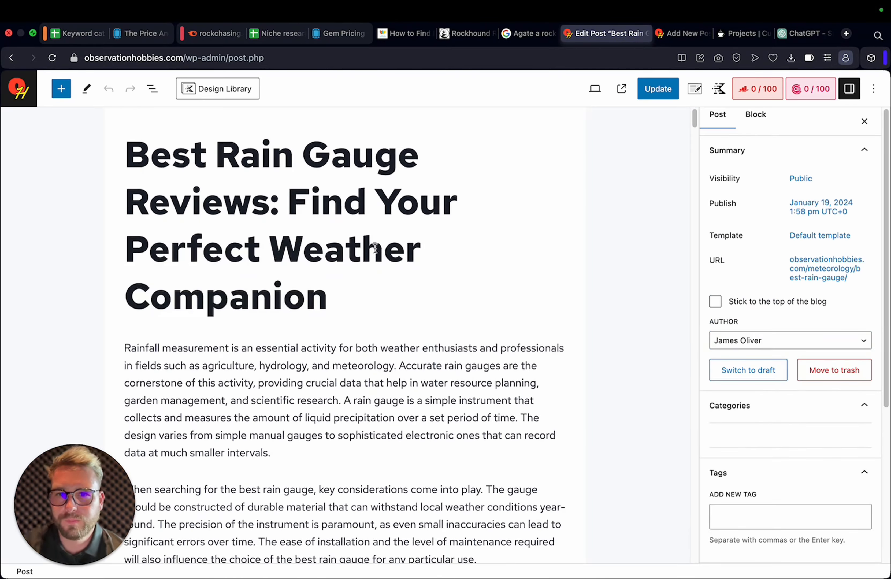
Paste the generated intro directly below the post title, above the old introduction
left_click(360, 296)
key("Return")
key("super+v")
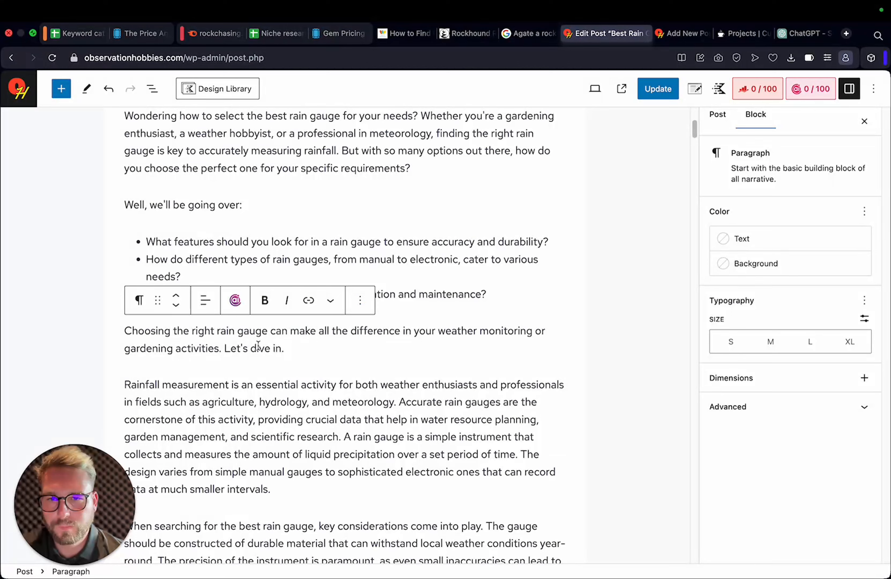
Split "Let's dive in." and the opening question "Wondering how to select the best rain gauge for your needs?" into separate paragraphs
left_click(224, 349)
key("Return")
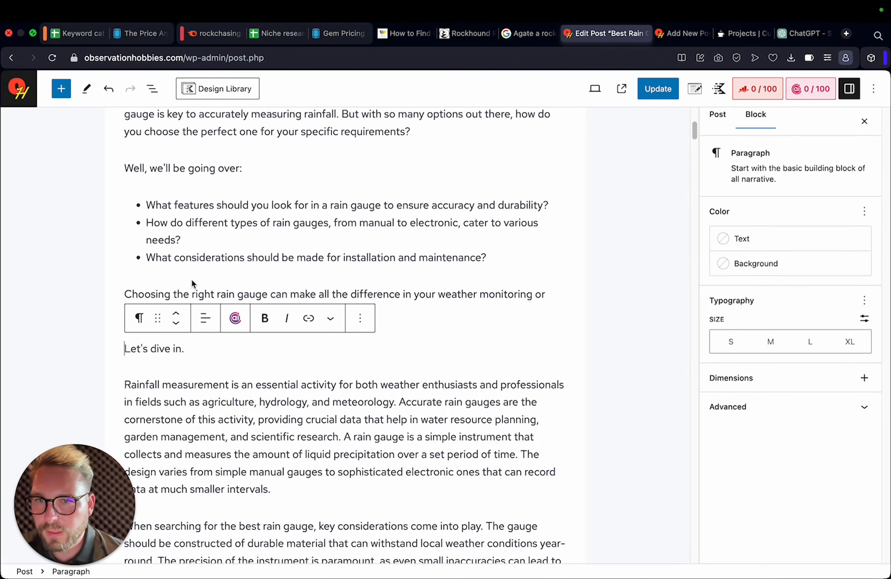
scroll(192, 284, "up", 7)
left_click(421, 330)
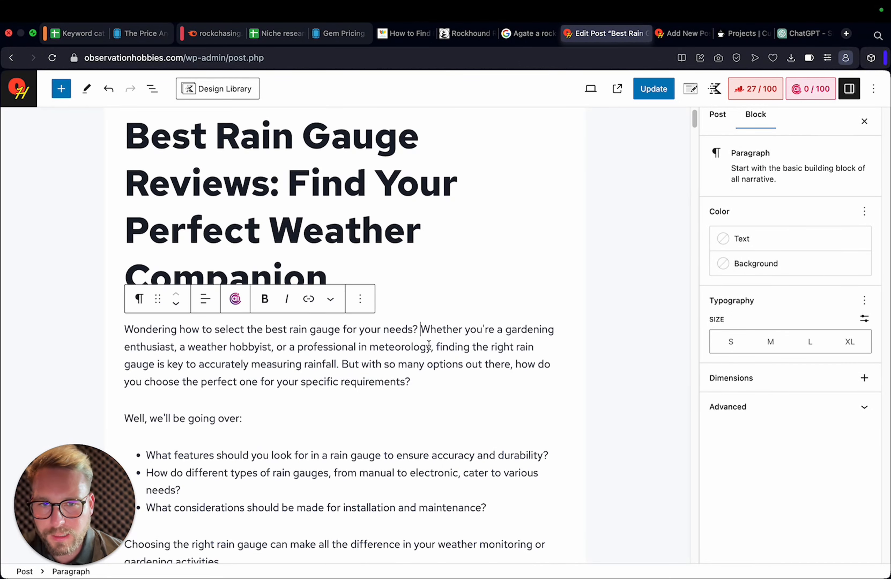
key("Return")
left_click(391, 306)
left_click(284, 292)
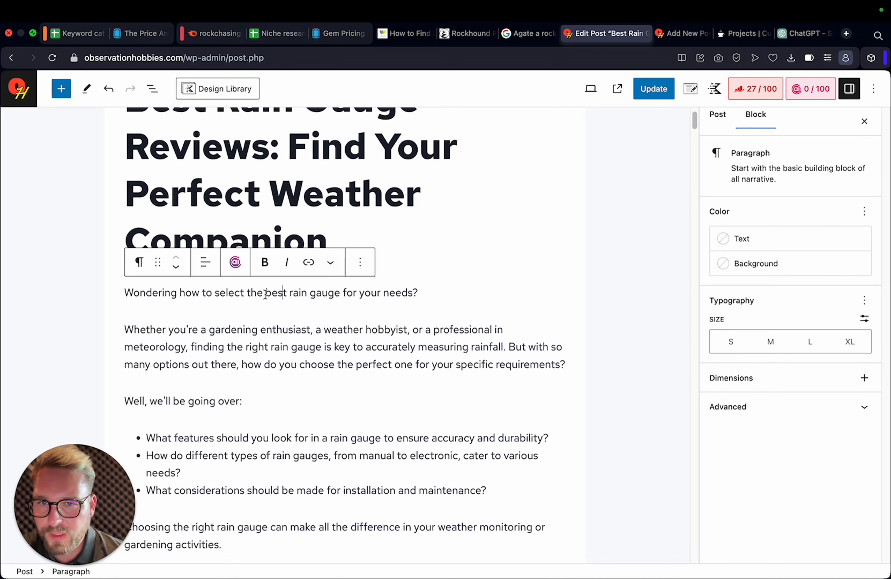
Make the keyword "best rain gauge" bold in the opening question
left_click_drag(267, 293, 339, 297)
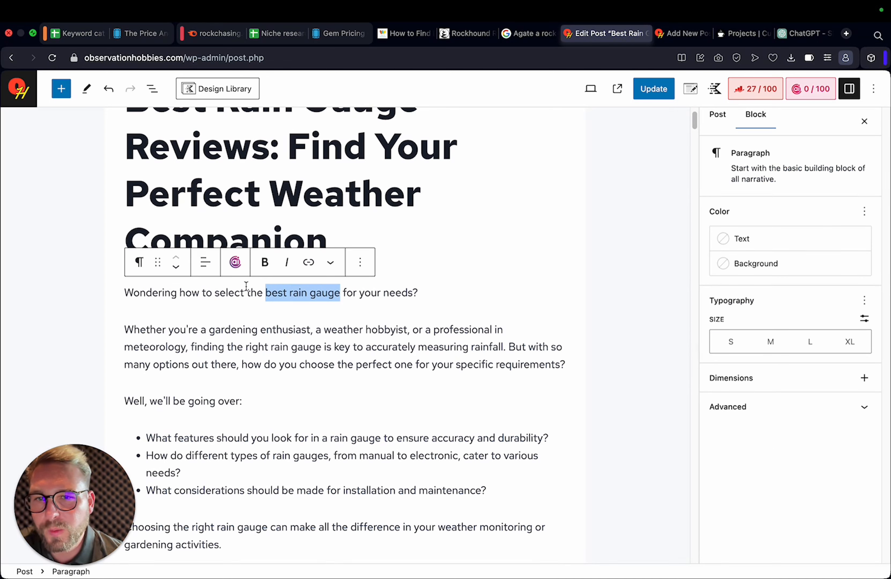
left_click(265, 262)
scroll(303, 370, "up", 3)
left_click(406, 293)
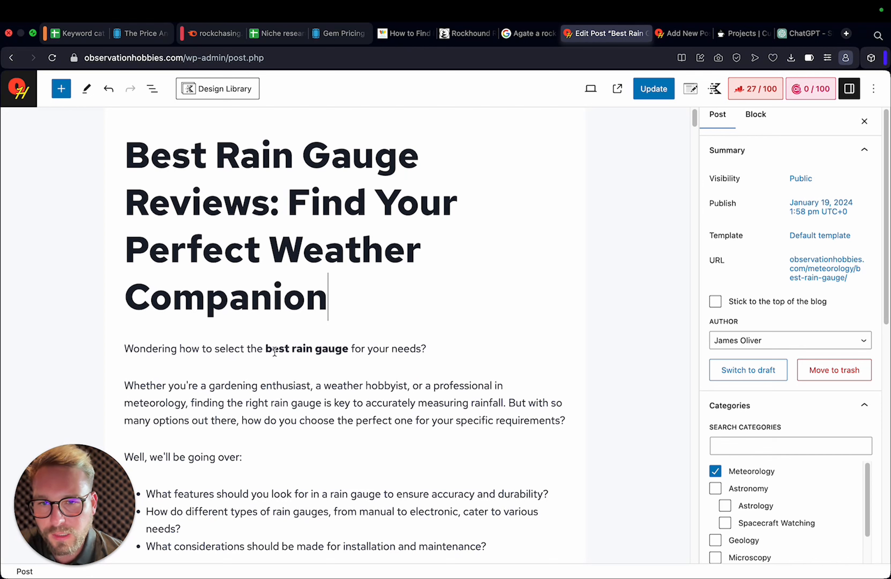
left_click_drag(266, 351, 348, 351)
left_click(391, 353)
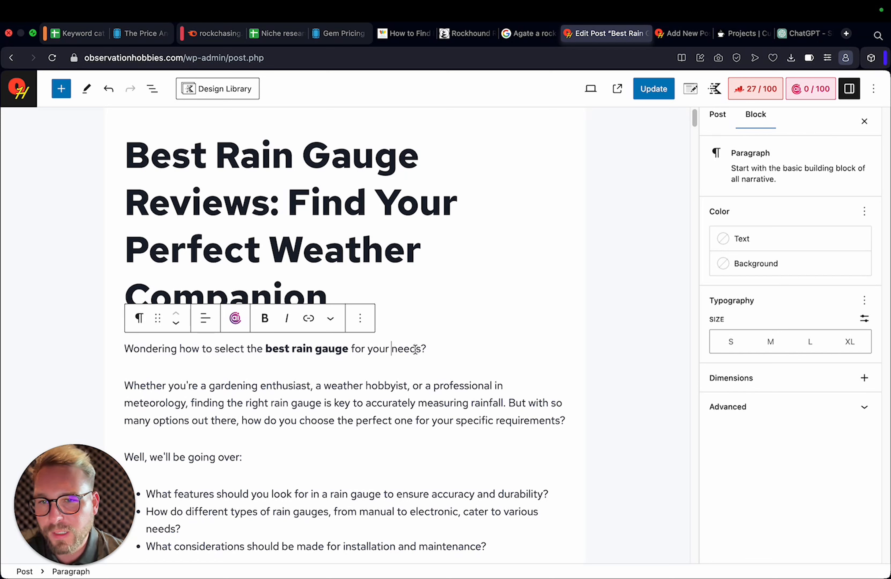
left_click_drag(201, 349, 428, 349)
left_click(427, 349)
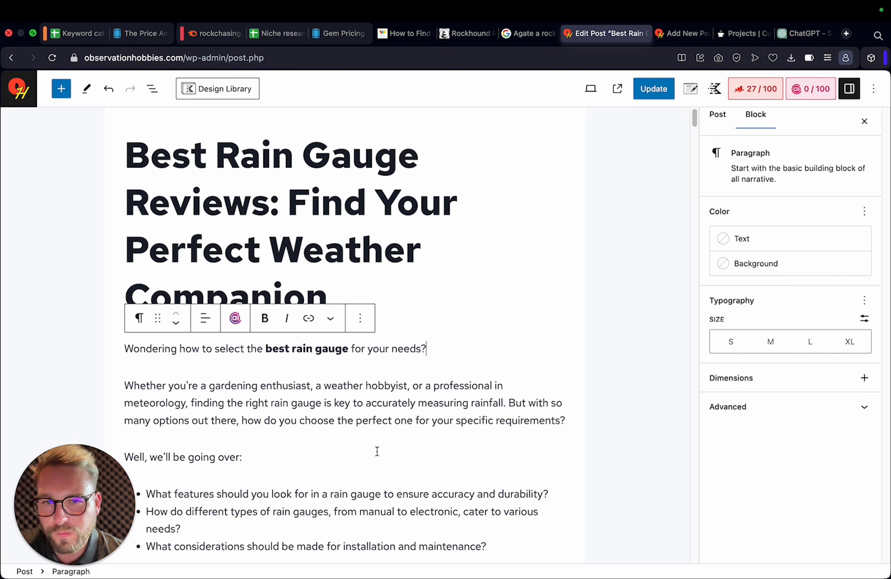
Delete the four old introduction paragraphs between "Let's dive in." and the "Top Rain Gauges for Accurate Weather Tracking" heading
scroll(371, 408, "down", 4)
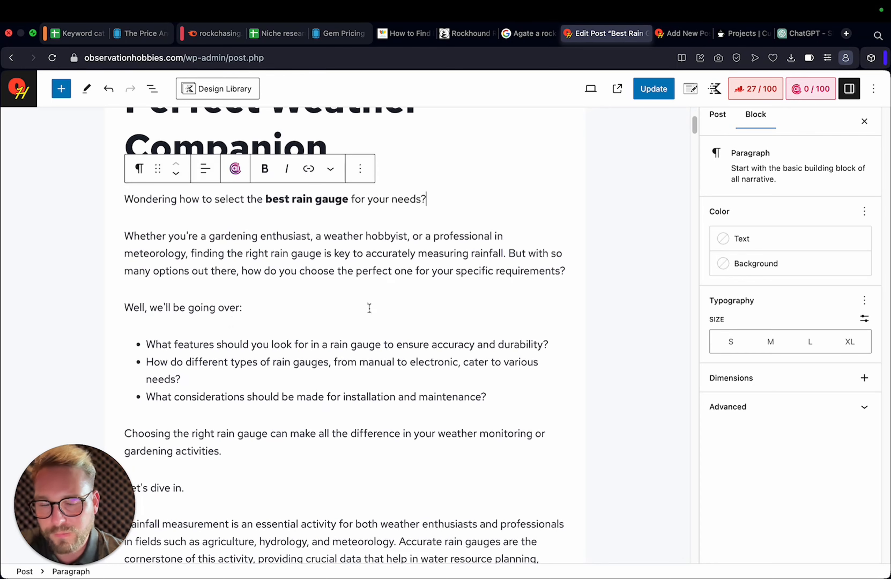
scroll(271, 409, "down", 10)
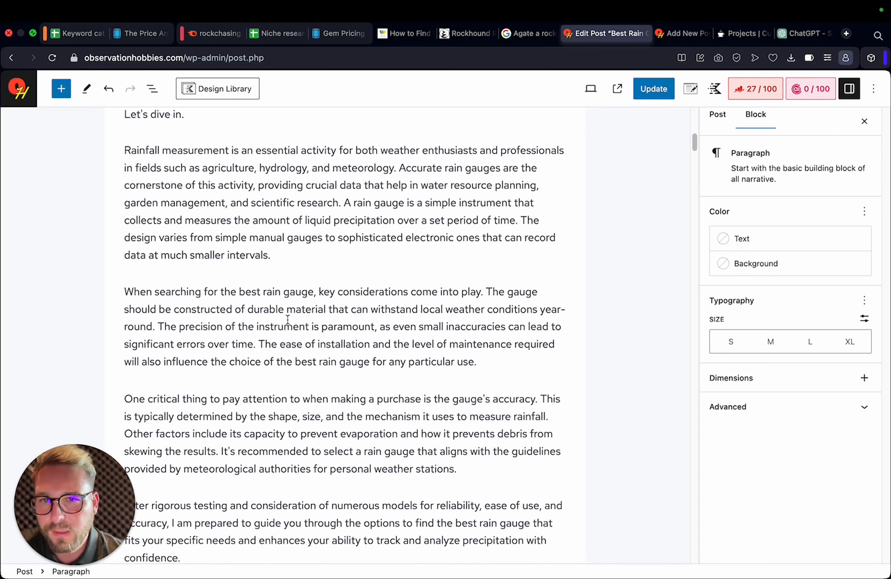
left_click(125, 152)
left_click_drag(127, 153, 318, 362)
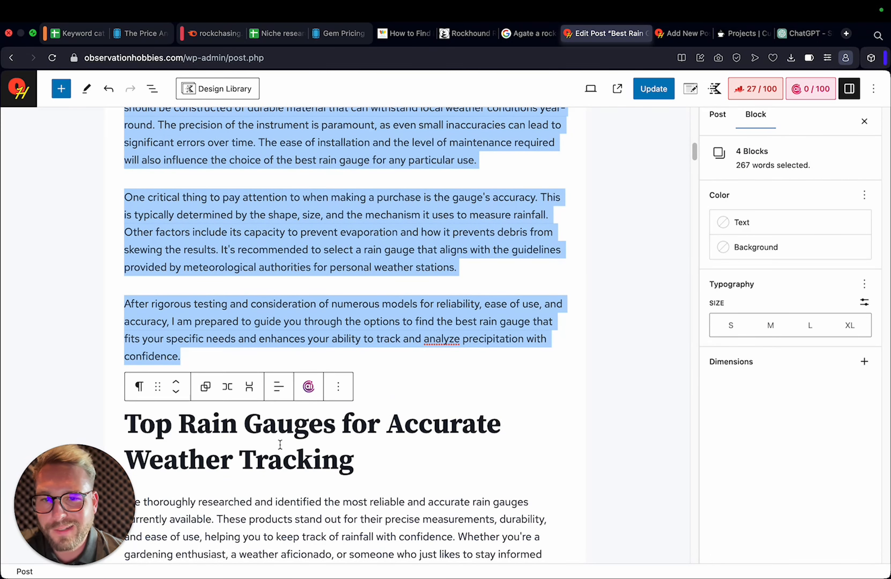
scroll(293, 417, "up", 1)
key("BackSpace")
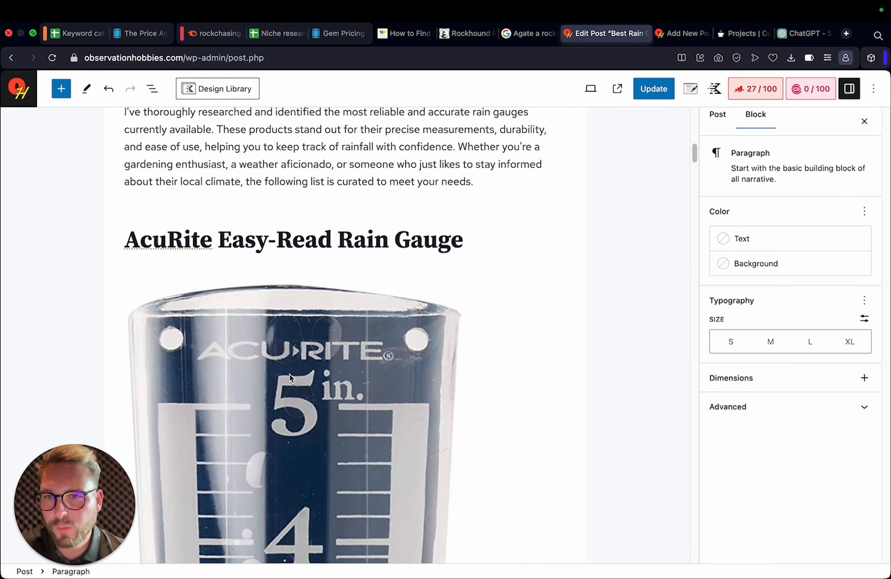
scroll(293, 369, "up", 4)
scroll(344, 367, "up", 5)
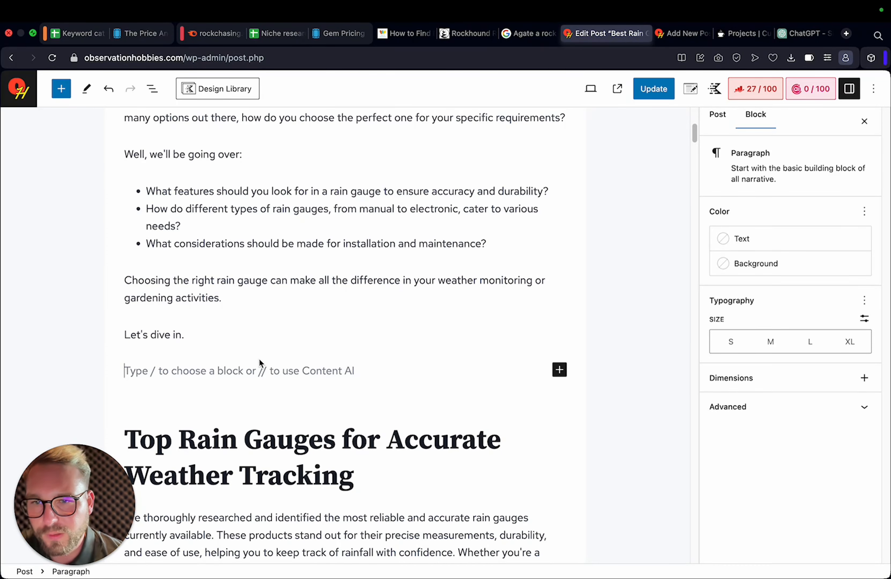
Remove the leftover empty paragraph below "Let's dive in." and save the post update
key("BackSpace")
scroll(263, 363, "up", 3)
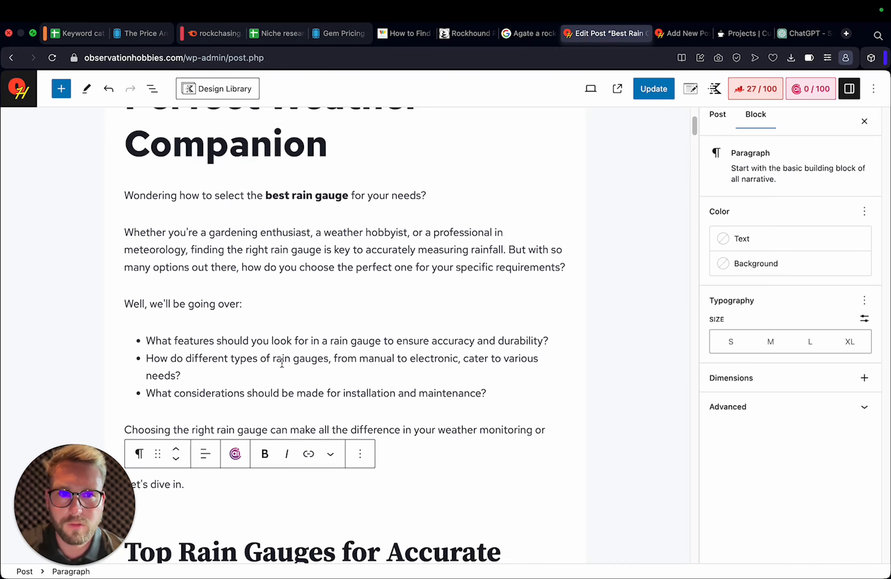
scroll(281, 363, "up", 3)
scroll(278, 358, "down", 4)
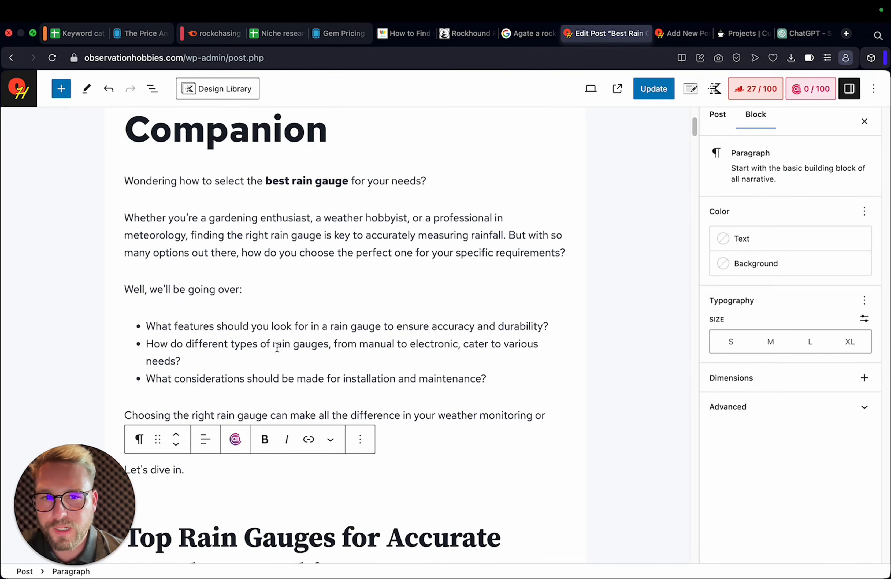
key("super+s")
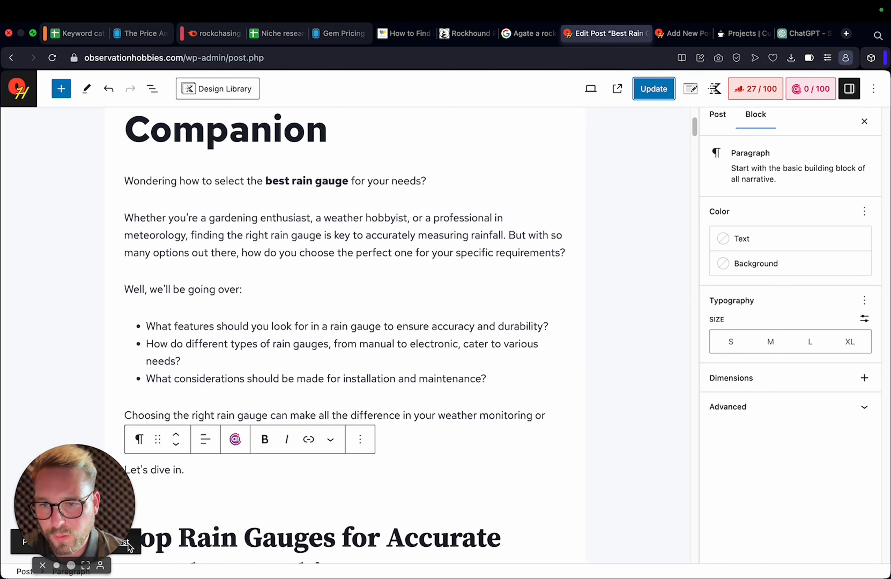
Open the published rain gauge post in a new tab and check how its new introduction and first section look
left_click_drag(74, 503, 100, 415)
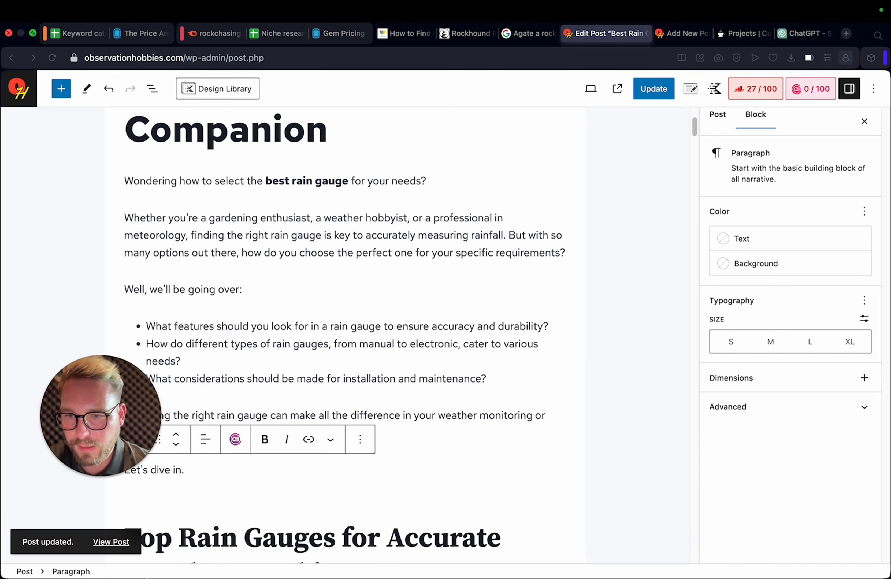
left_click(124, 541, "super")
left_click(635, 36)
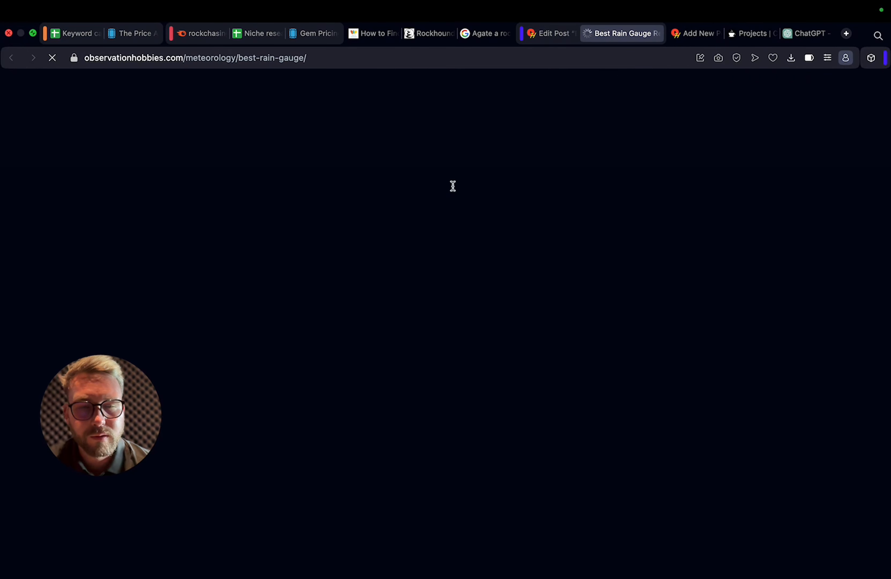
left_click_drag(52, 454, 24, 533)
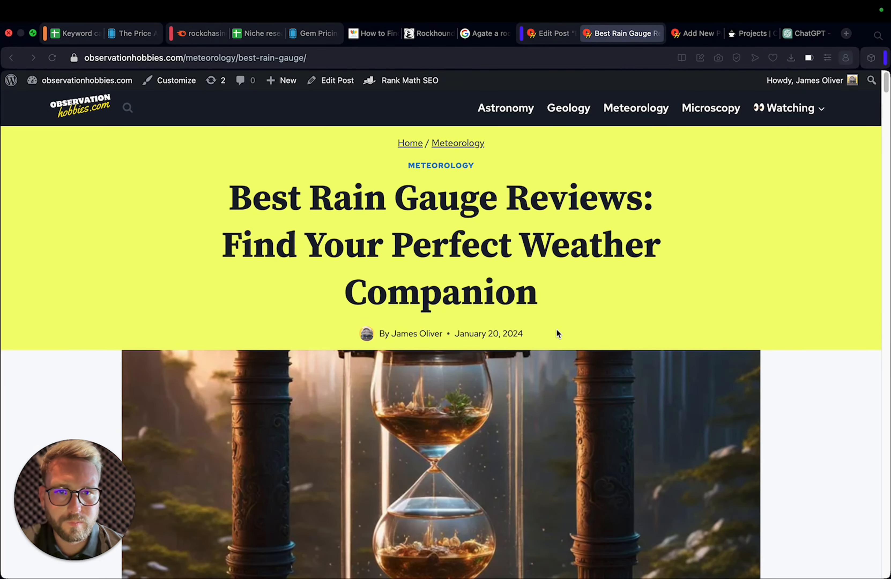
scroll(558, 333, "down", 10)
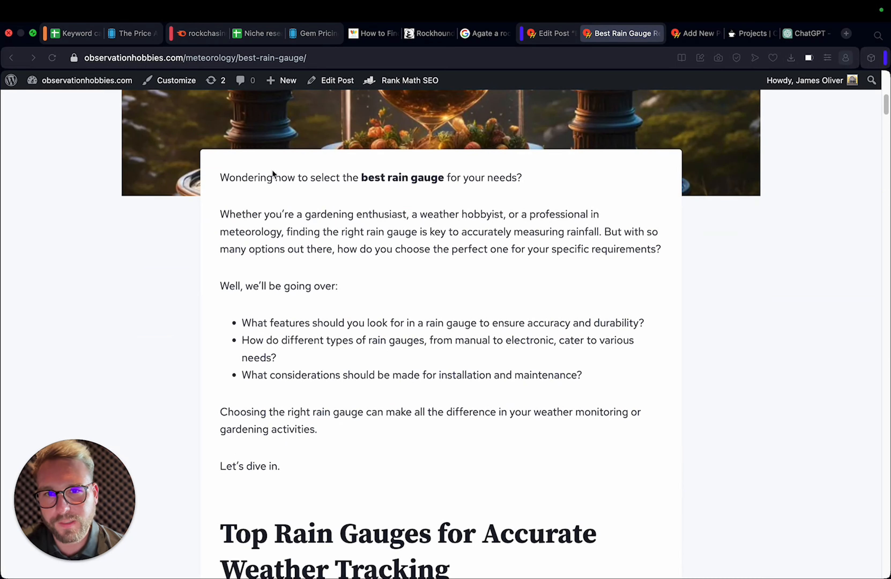
left_click_drag(272, 173, 531, 443)
left_click(533, 482)
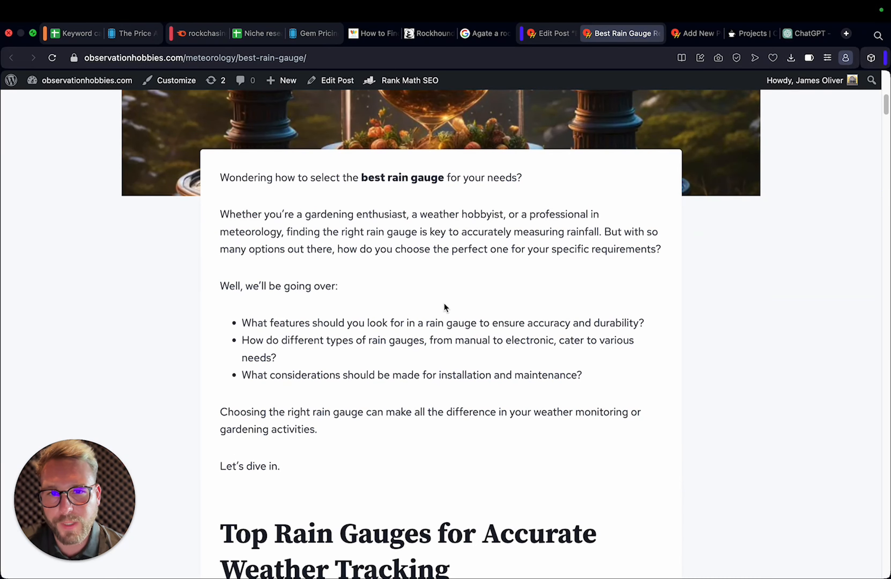
scroll(445, 307, "up", 10)
scroll(407, 294, "down", 15)
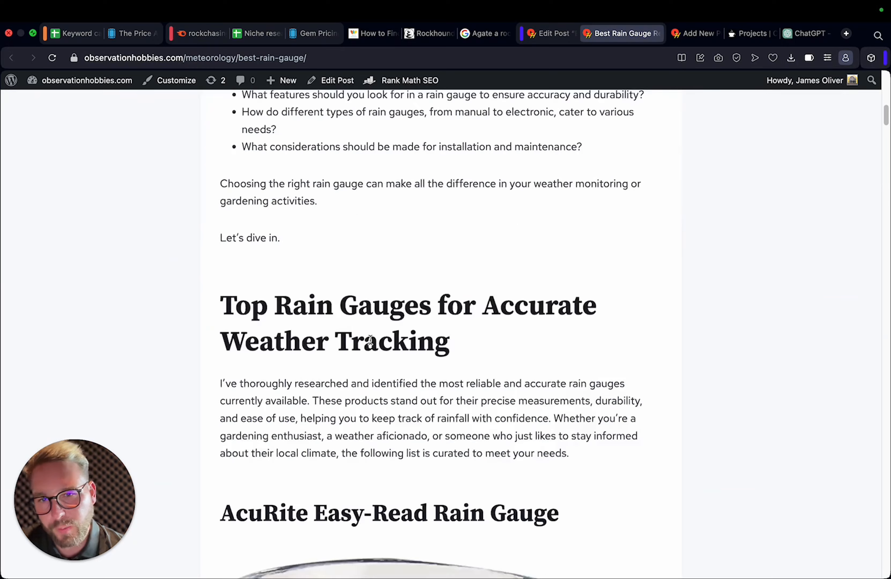
scroll(399, 237, "down", 5)
scroll(350, 362, "up", 5)
Return to the post editor and examine the "Top Rain Gauges for Accurate Weather Tracking" section
left_click(552, 34)
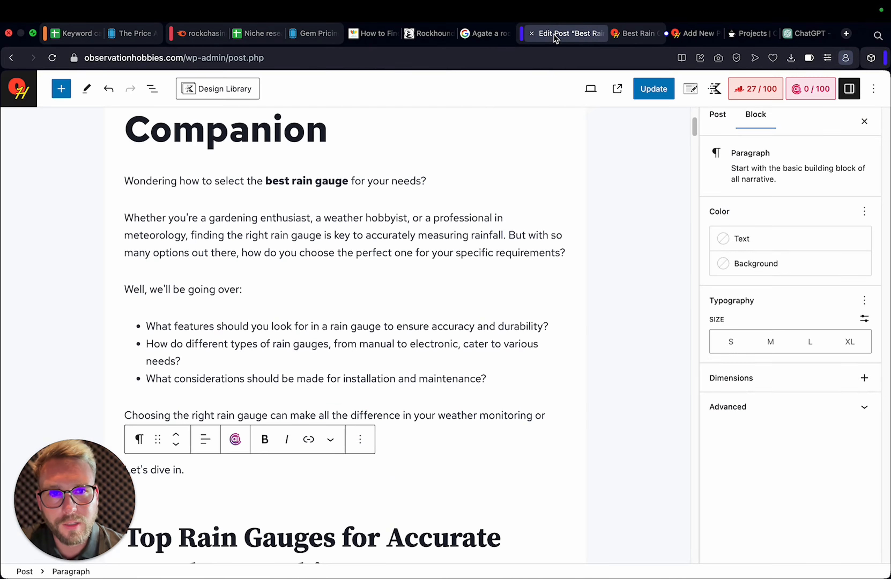
scroll(316, 281, "up", 4)
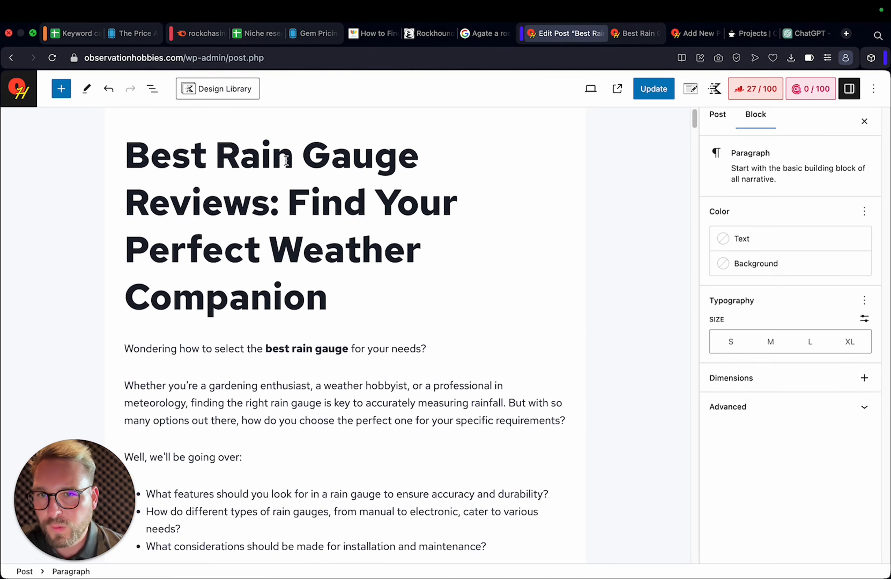
scroll(259, 268, "down", 10)
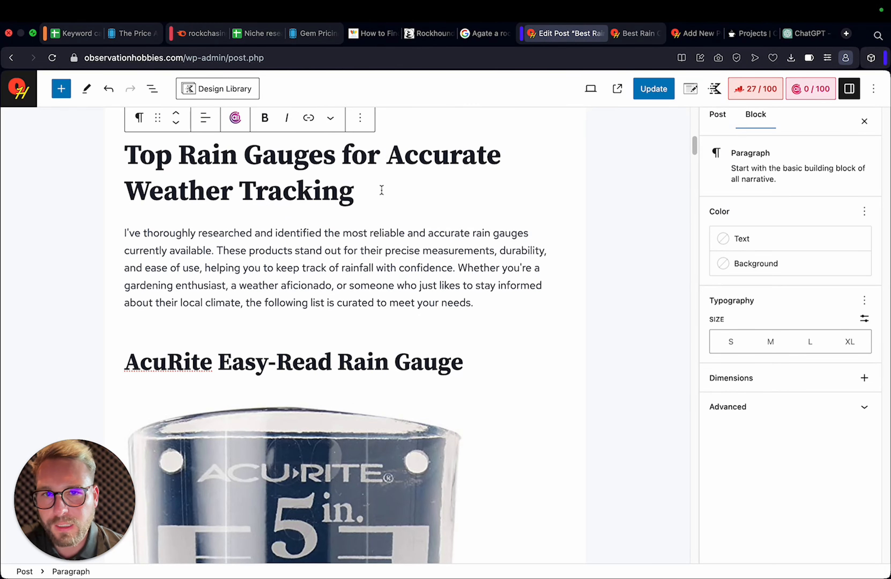
left_click(374, 193)
scroll(315, 210, "up", 4)
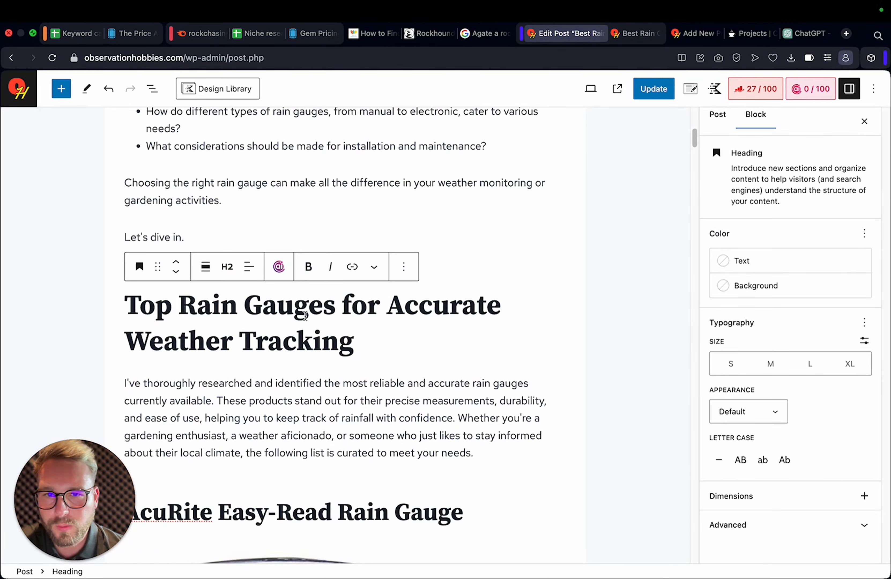
left_click_drag(172, 309, 366, 325)
left_click(355, 338)
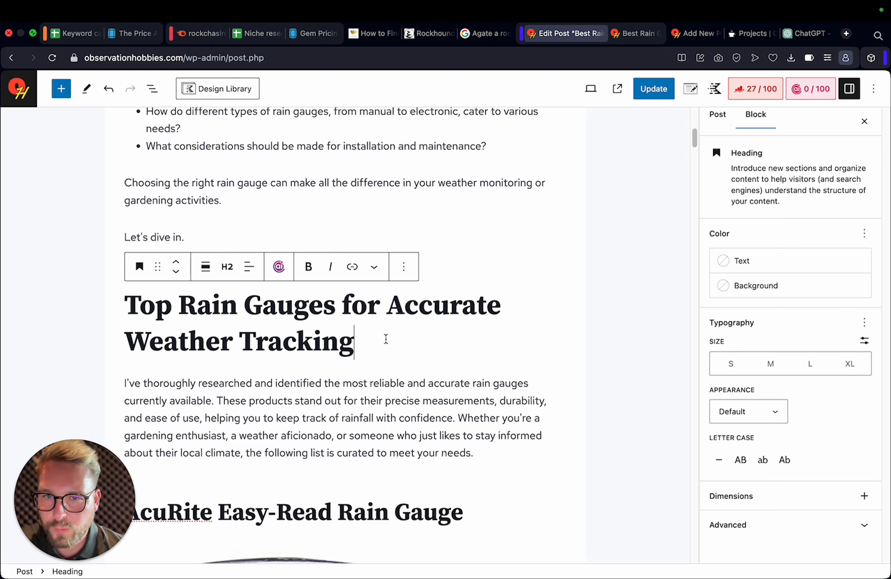
key("Return")
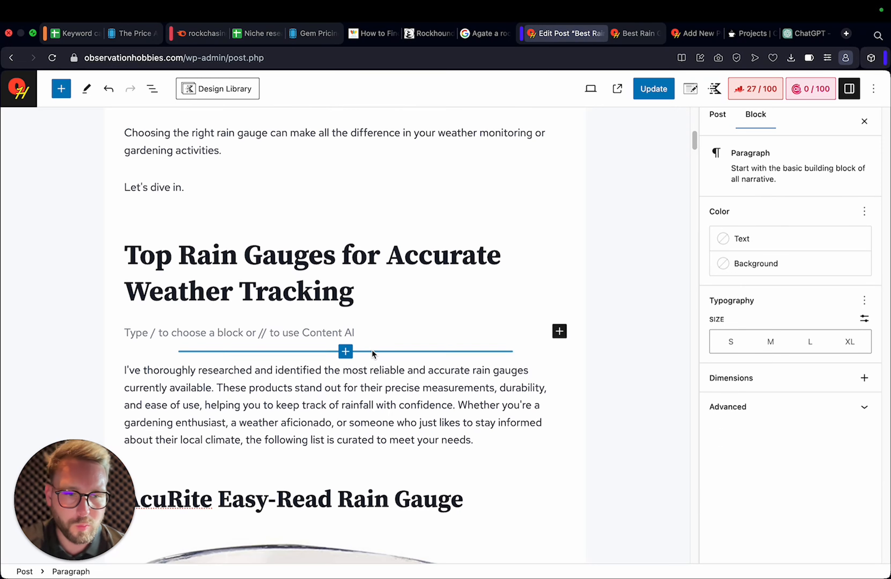
key("BackSpace")
triple_click(384, 400)
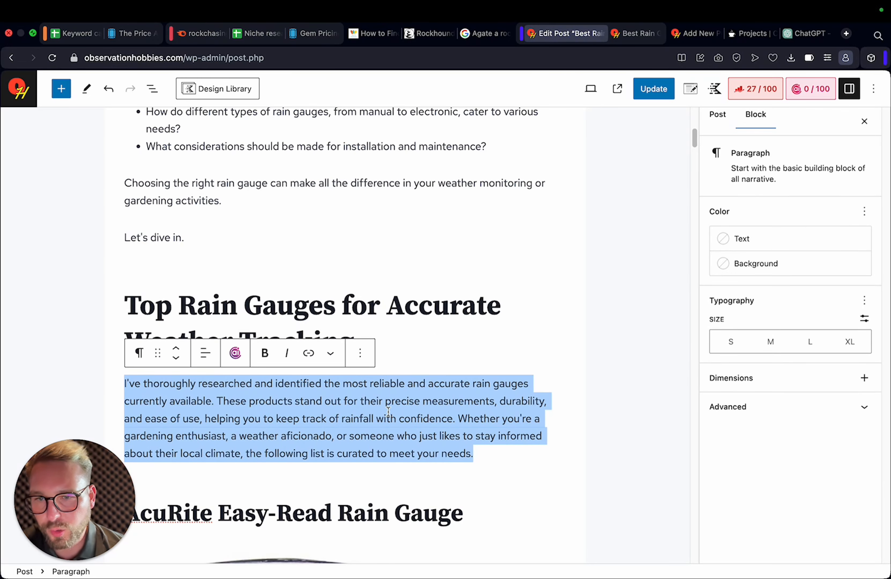
Insert a bulleted list block directly below the "Top Rain Gauges for Accurate Weather Tracking" heading
left_click(428, 339)
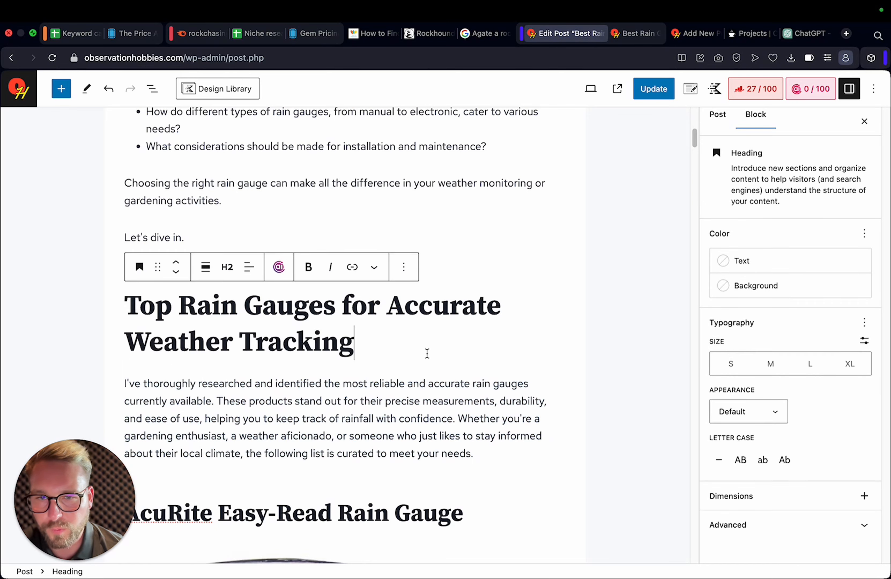
scroll(358, 404, "down", 2)
key("Return")
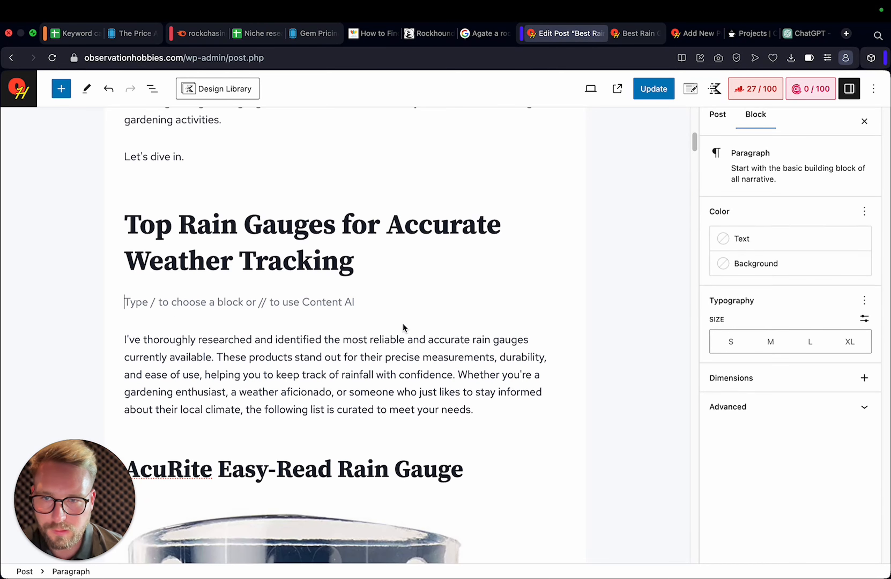
left_click(559, 300)
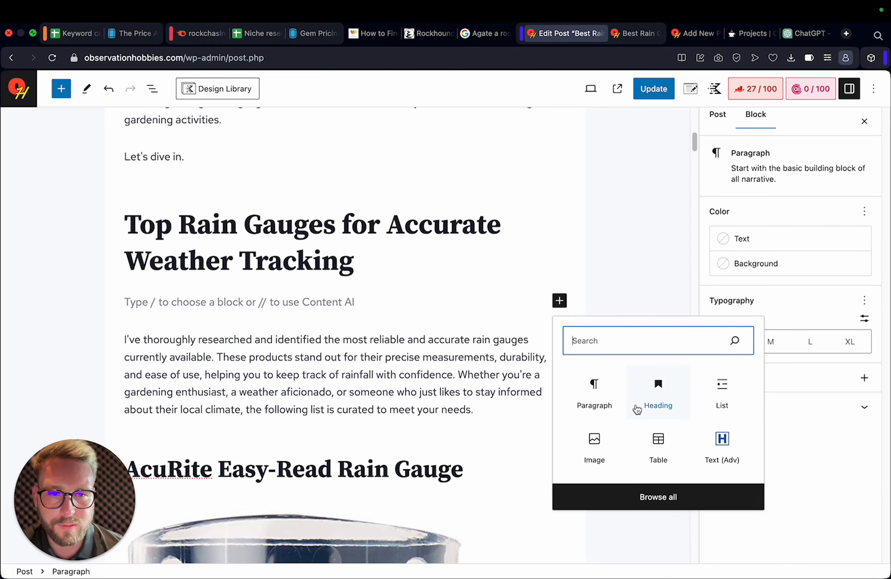
left_click(716, 392)
Copy the "AcuRite Easy-Read Rain Gauge" heading into the list as its first item and start a second item
scroll(221, 320, "down", 4)
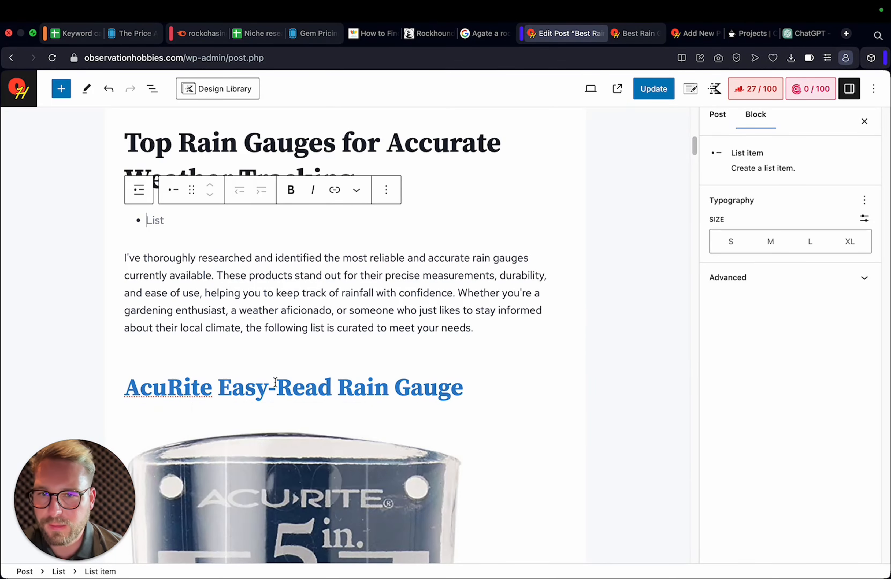
triple_click(275, 382)
key("super+c")
left_click(207, 220)
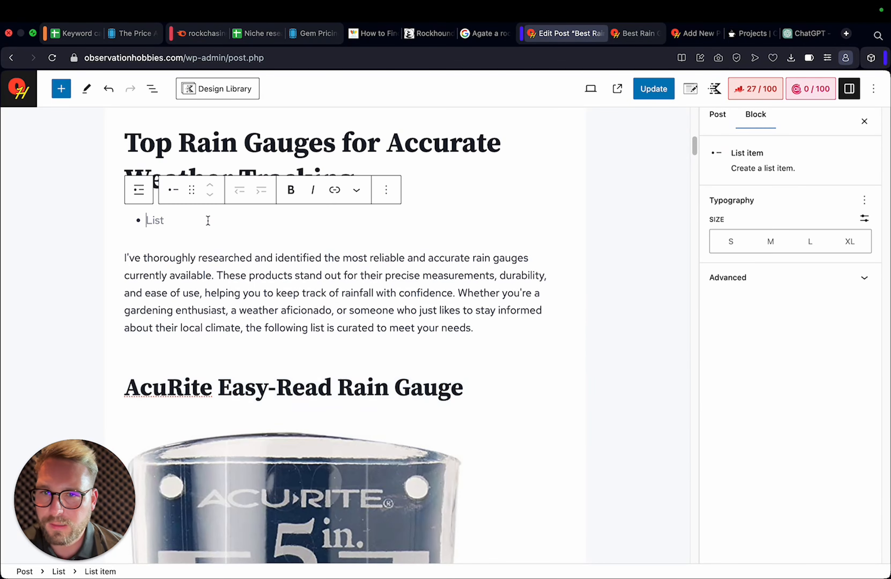
key("super+v")
key("Return")
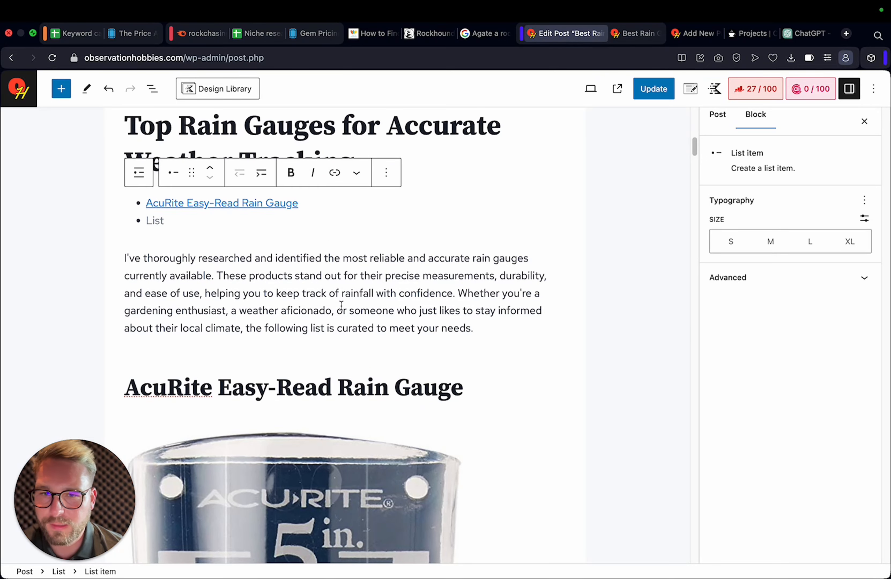
Set the height of the AcuRite rain gauge image to 200 px
scroll(342, 309, "down", 15)
left_click(312, 339)
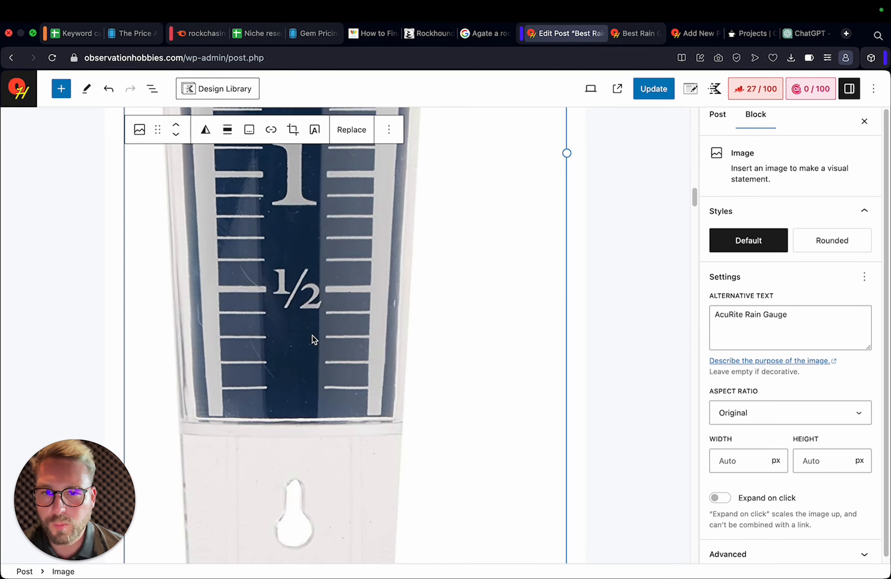
scroll(507, 377, "up", 10)
scroll(492, 441, "down", 8)
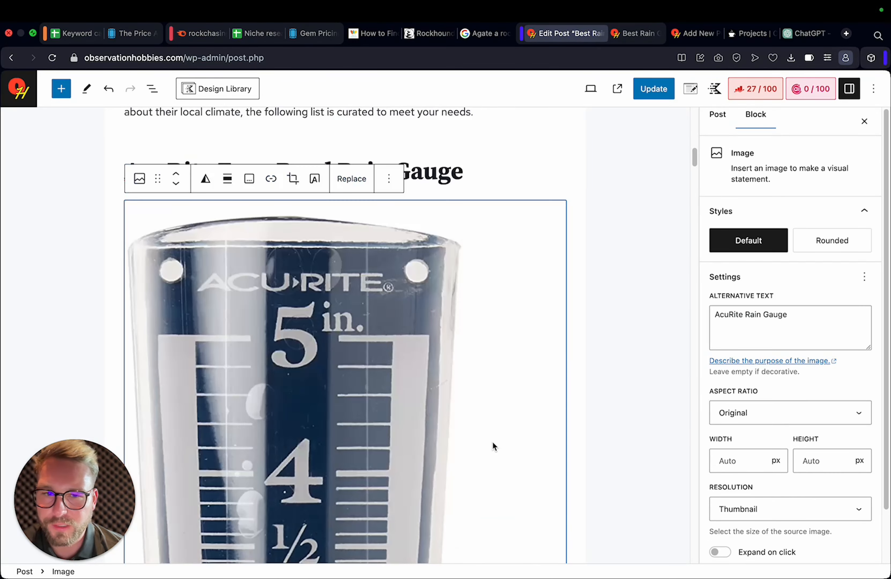
scroll(482, 431, "up", 3)
scroll(775, 502, "down", 2)
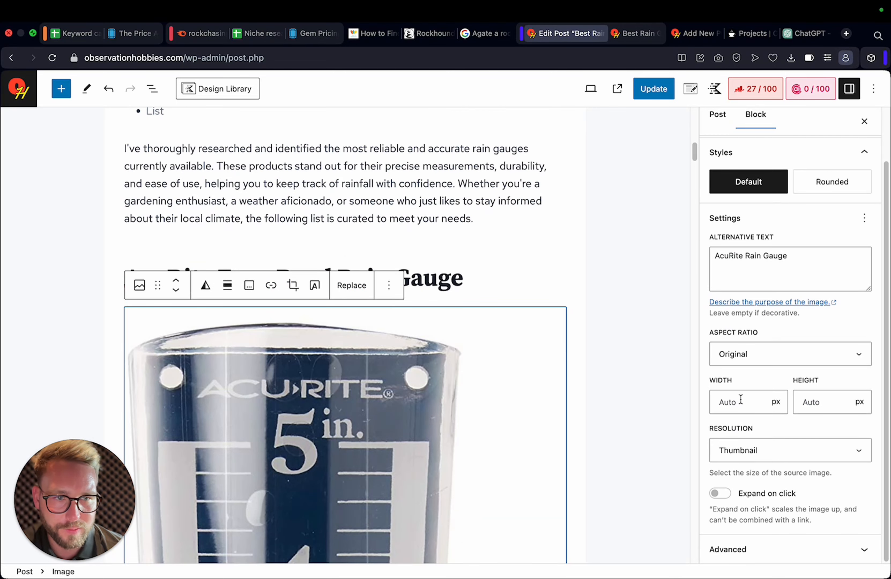
left_click(813, 402)
type("200")
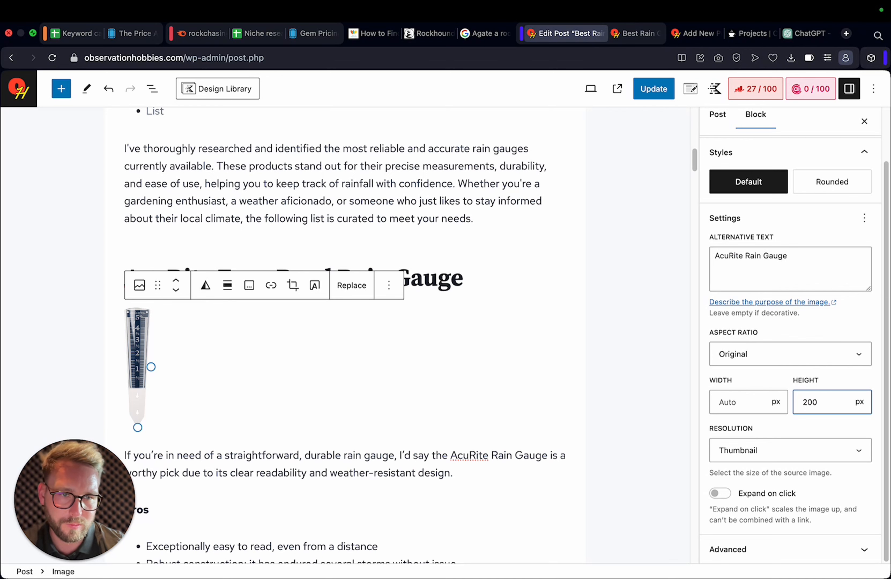
left_click(634, 443)
Align the AcuRite image left so the product text wraps beside it
scroll(564, 447, "down", 5)
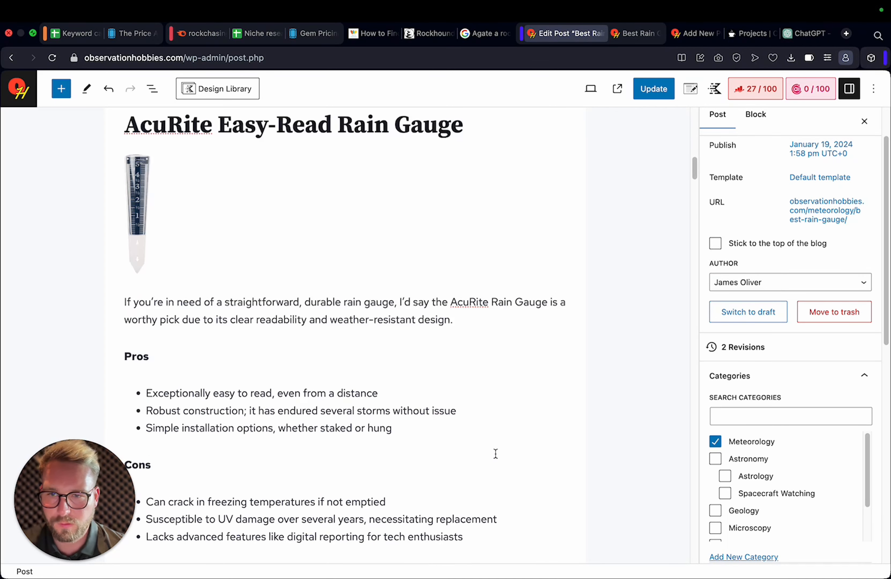
left_click(278, 303)
left_click(138, 203)
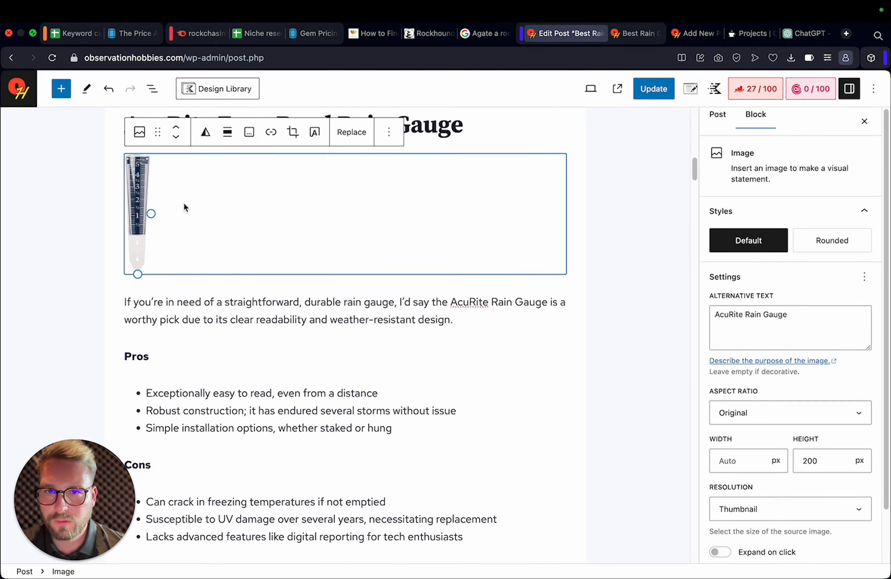
left_click(228, 133)
left_click(272, 193)
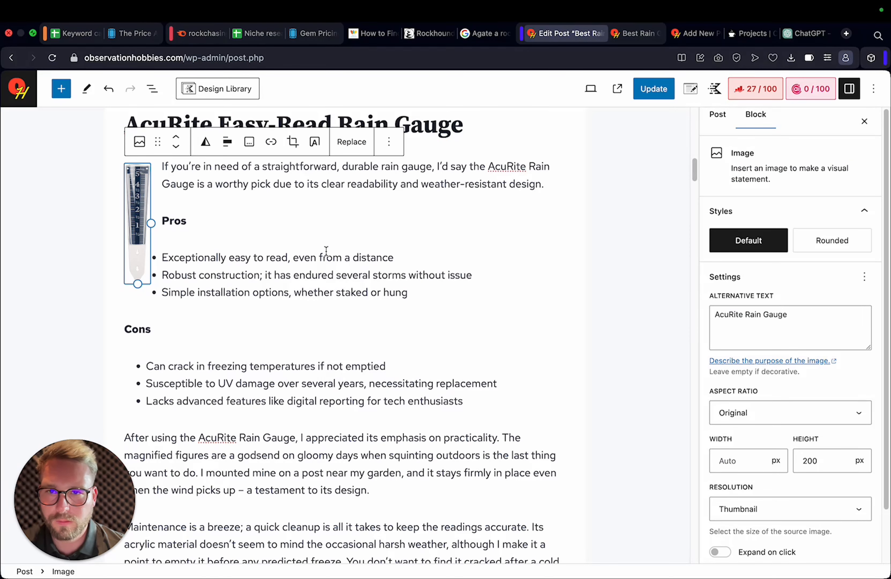
left_click(326, 253)
Examine the layout of the AcuRite section, including its heading, image, pros and cons
scroll(382, 274, "up", 4)
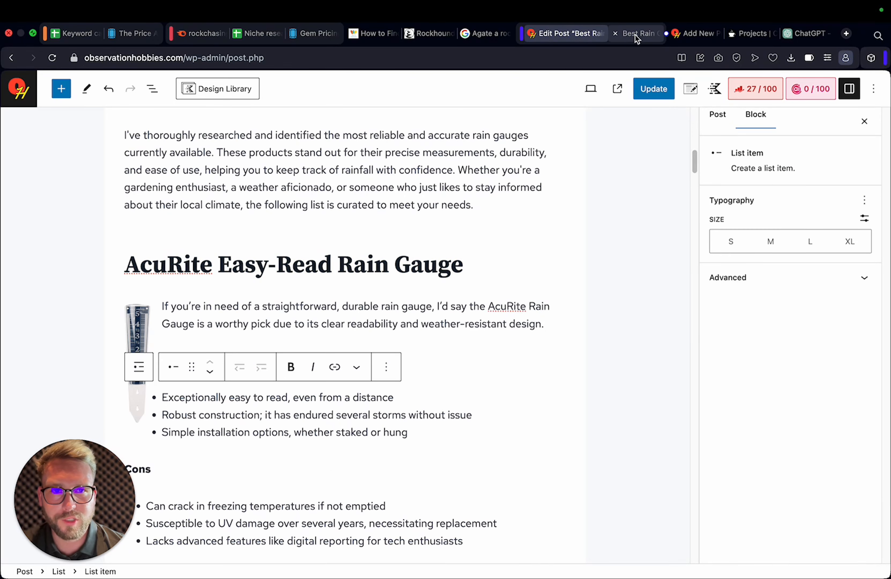
scroll(157, 208, "down", 4)
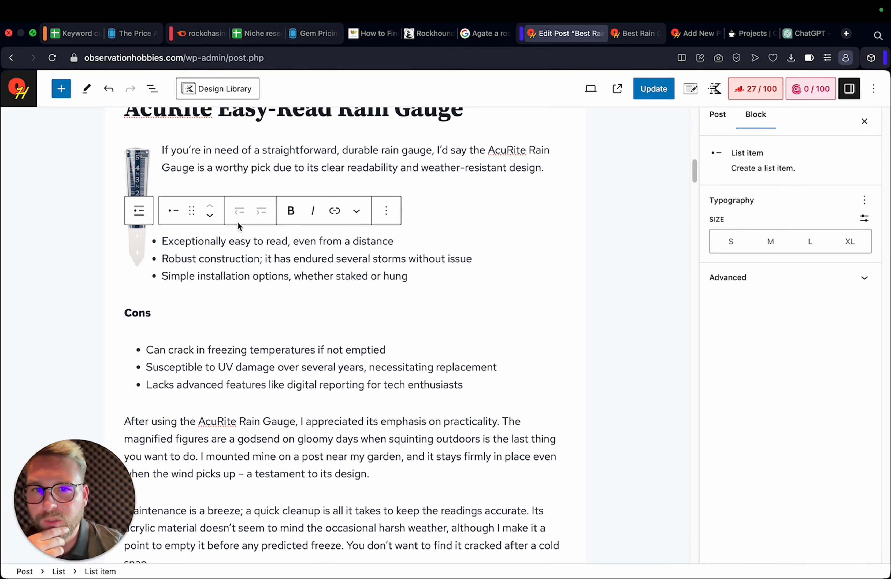
scroll(523, 256, "up", 5)
left_click(476, 303)
scroll(221, 376, "down", 4)
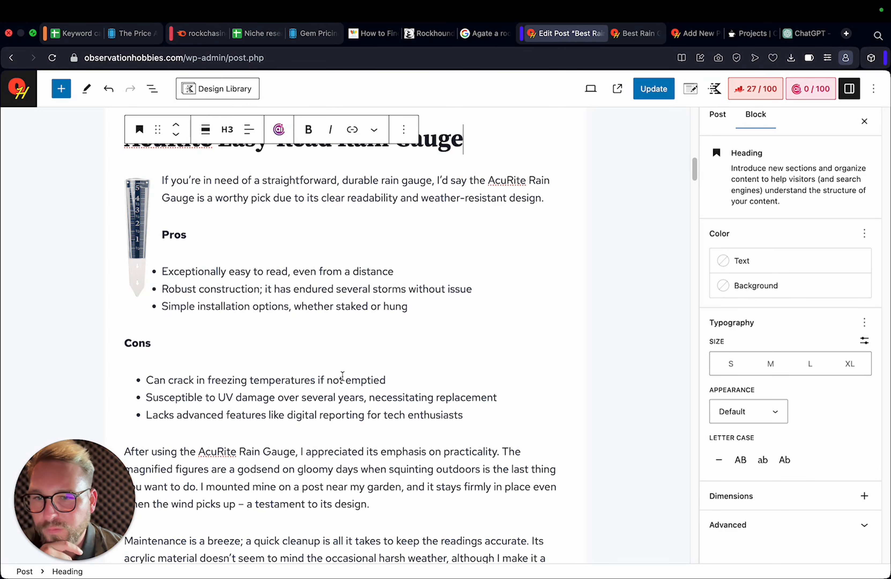
scroll(344, 367, "down", 1)
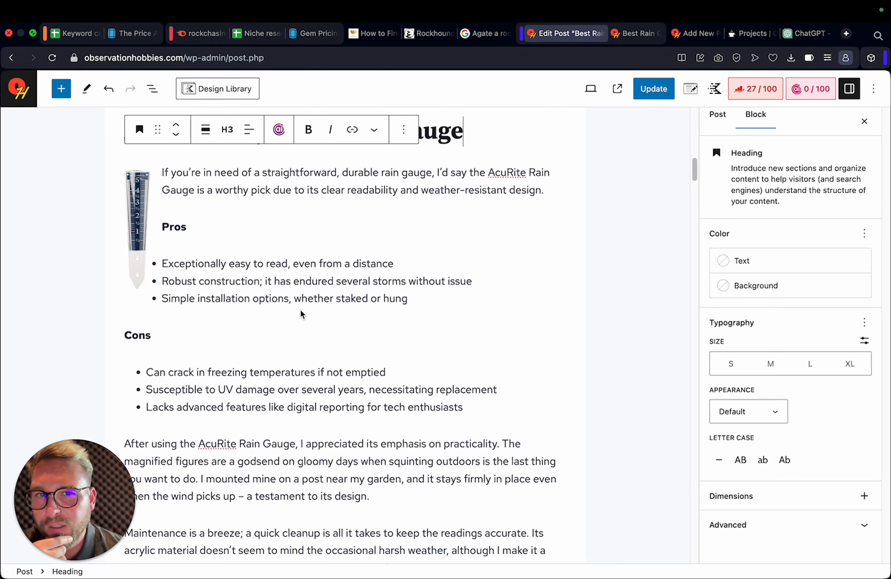
scroll(432, 356, "up", 5)
scroll(456, 342, "down", 1)
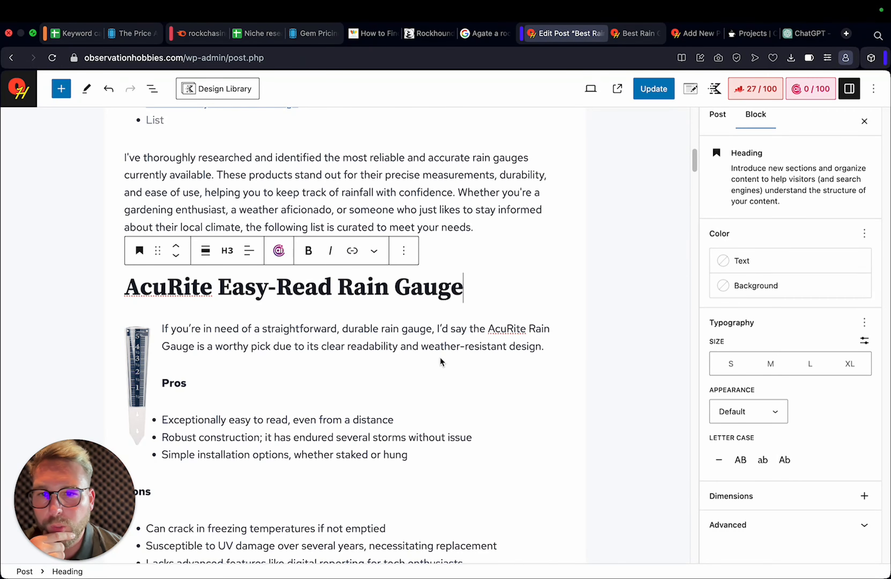
Insert a Columns block with the 33 / 66 layout beneath the "AcuRite Easy-Read Rain Gauge" heading
key("Return")
left_click_drag(558, 284, 563, 282)
left_click(478, 307)
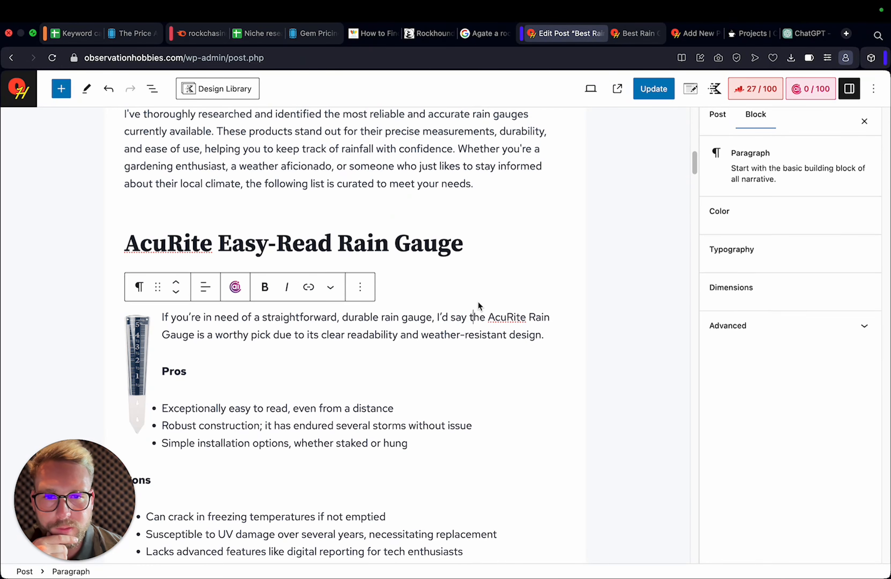
left_click(481, 281)
left_click(560, 281)
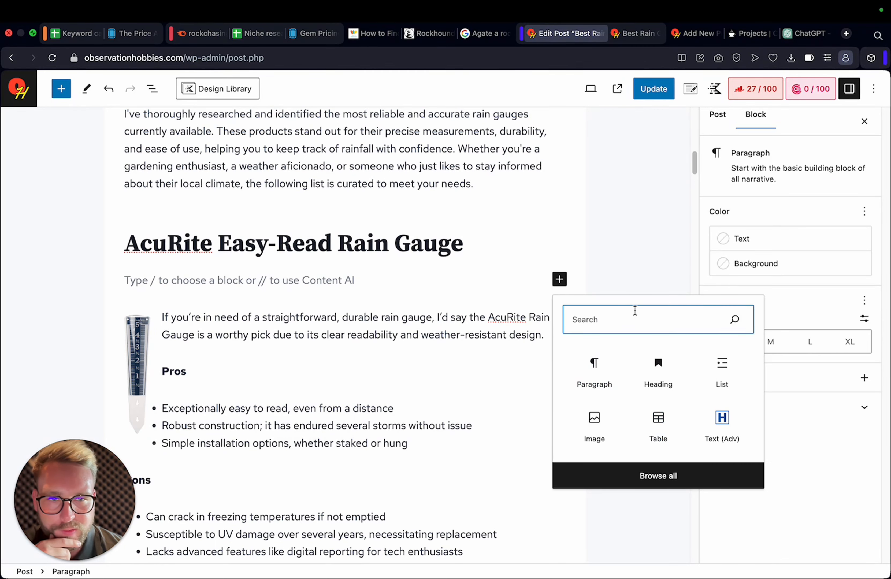
type("col")
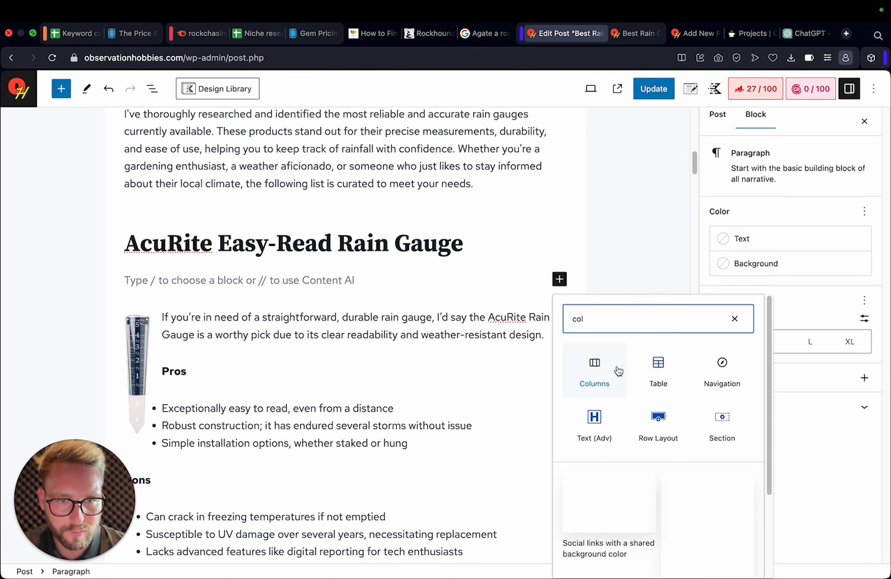
left_click(612, 373)
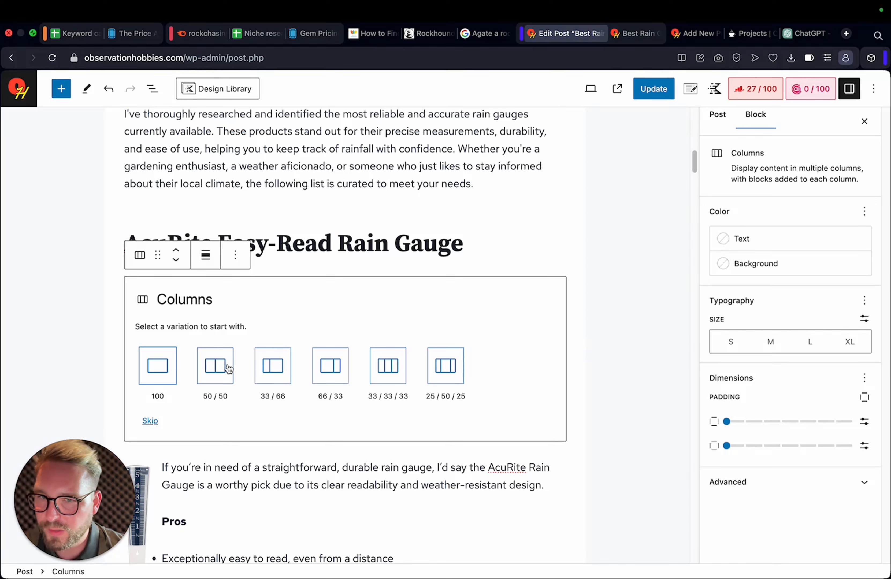
left_click(286, 372)
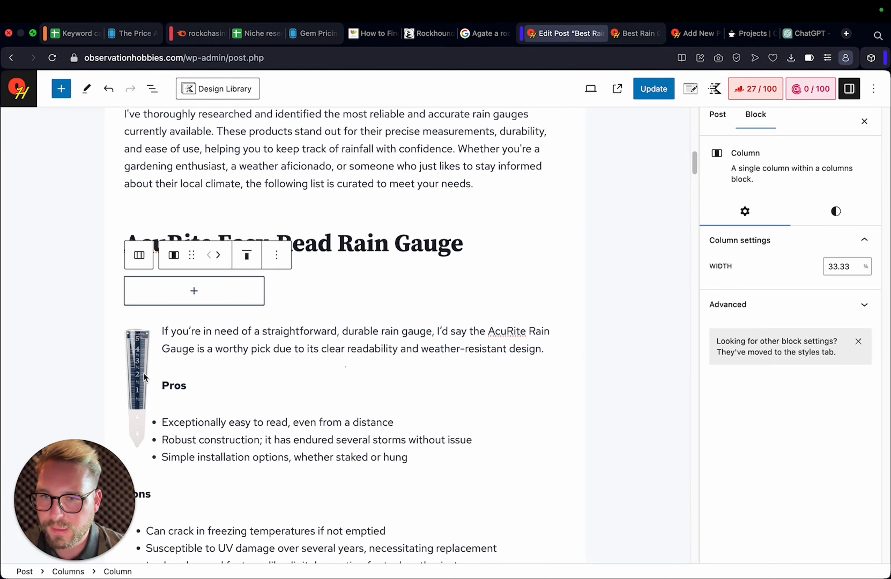
Remove the left alignment from the AcuRite rain gauge image
left_click(135, 373)
left_click(138, 383)
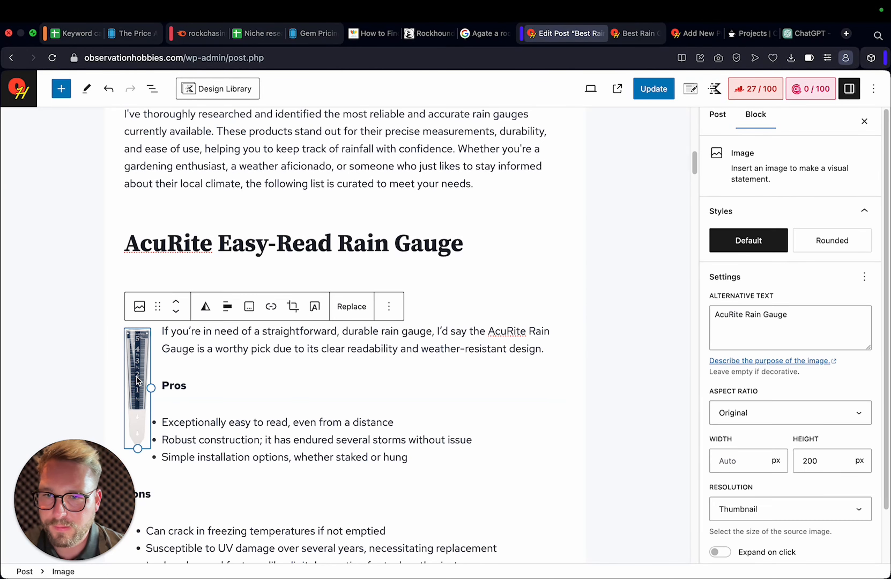
left_click(227, 306)
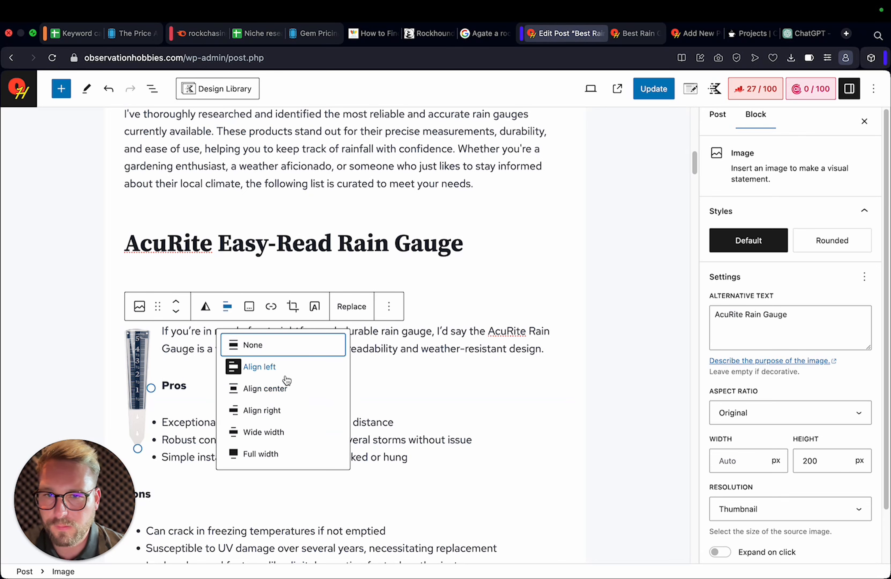
left_click(277, 389)
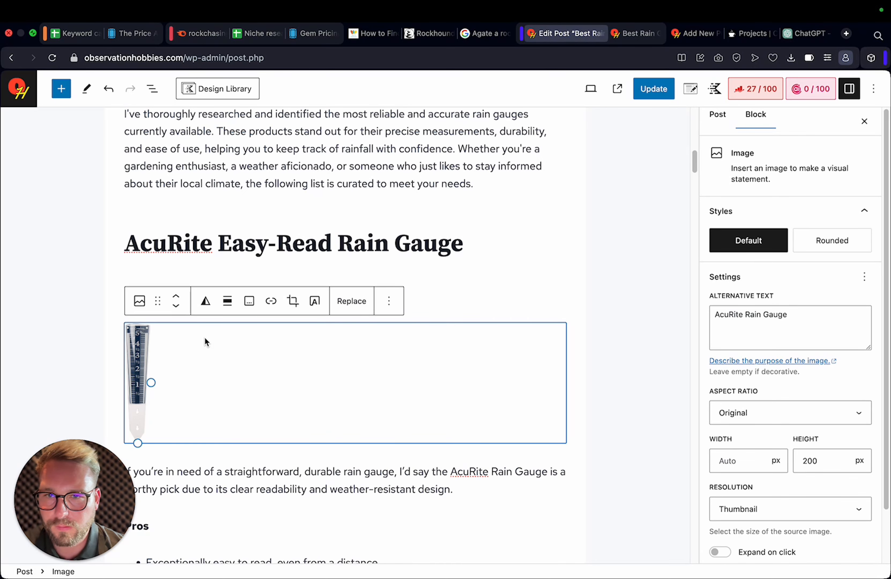
Move the AcuRite image into the narrow first column of the new Columns block
left_click_drag(206, 342, 175, 292)
left_click(241, 350)
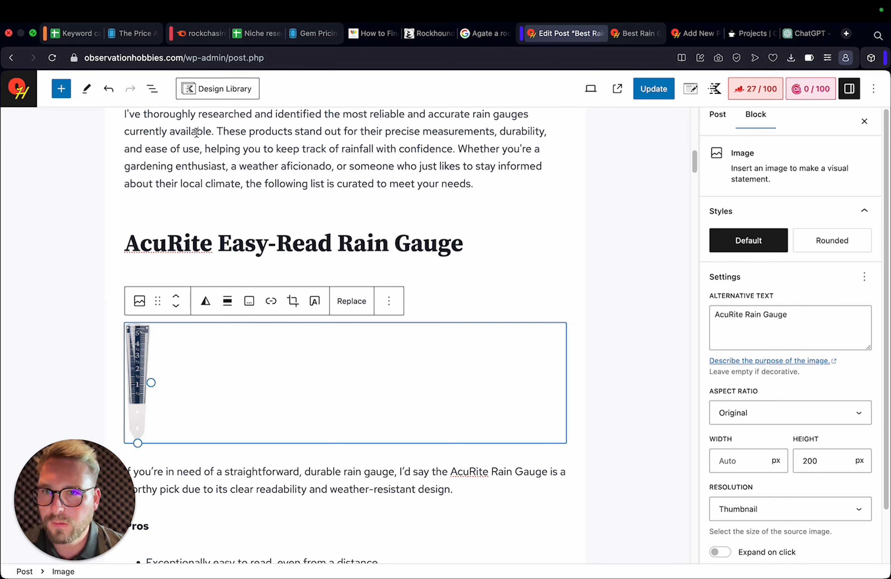
left_click(152, 88)
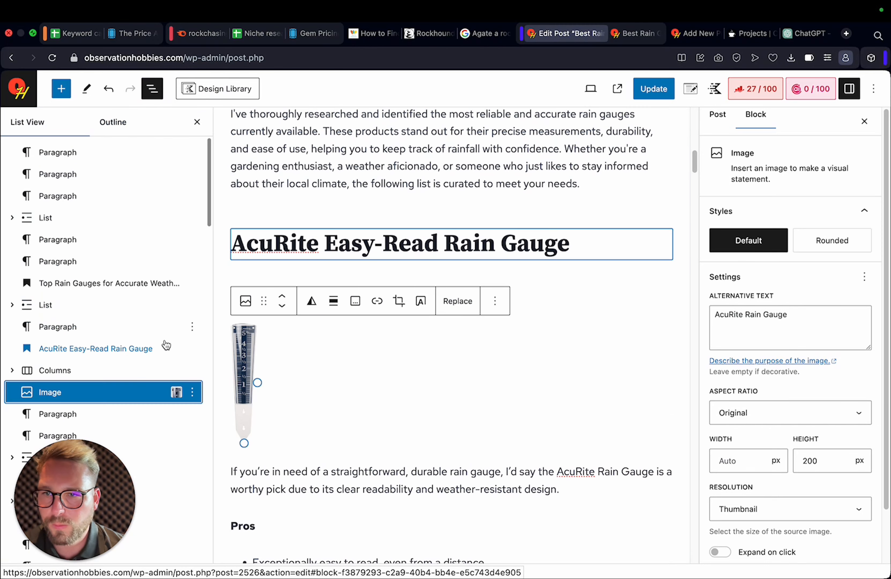
left_click(11, 372)
left_click_drag(56, 373, 69, 335)
left_click(454, 387)
Move the AcuRite introductory paragraph into the wider second column, beside the image
left_click(371, 444)
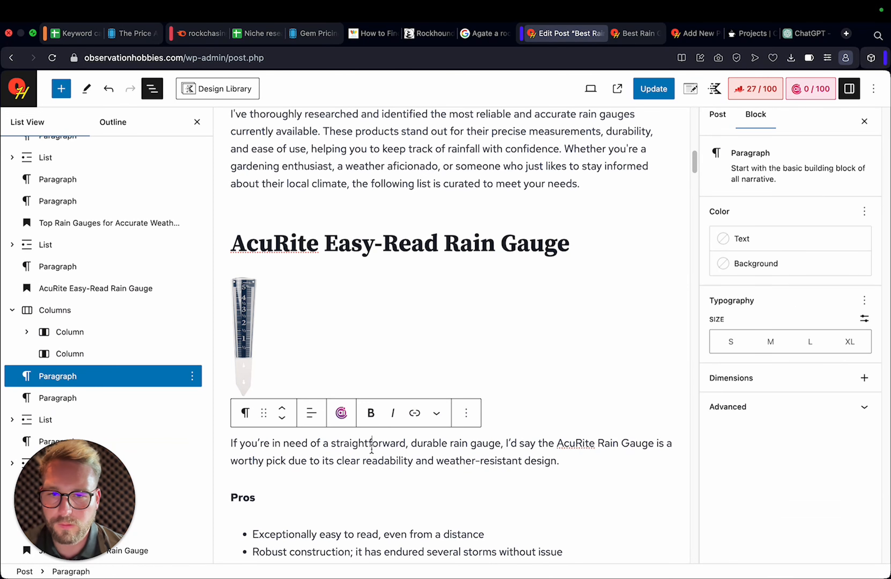
left_click_drag(72, 376, 75, 355)
left_click(497, 402)
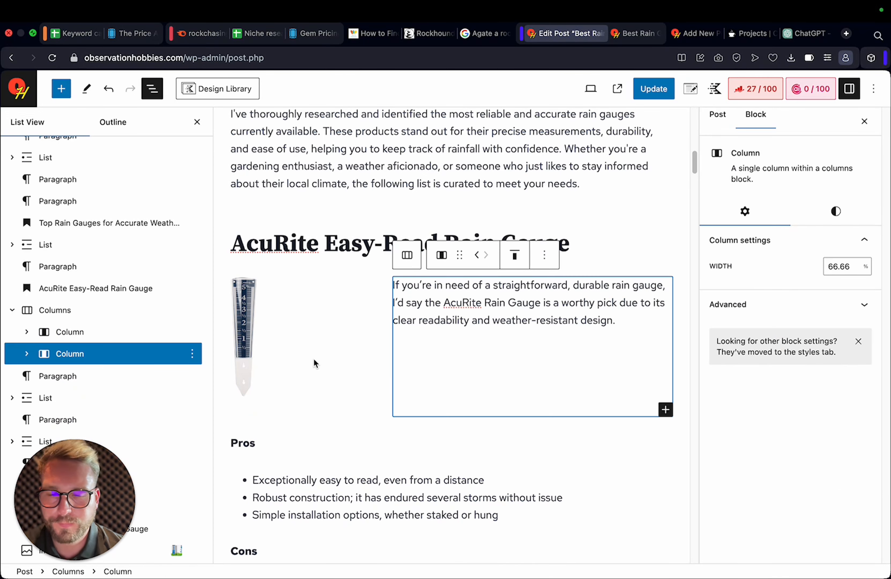
Examine the two-column AcuRite layout together with the pros and cons lists beneath it
left_click(324, 264)
left_click(331, 455)
scroll(330, 451, "down", 4)
left_click(588, 244)
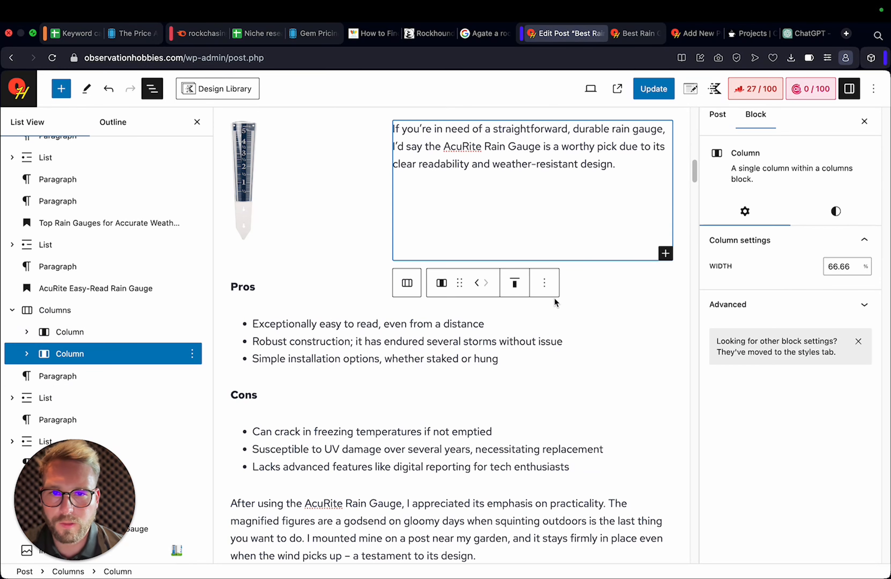
left_click(354, 288)
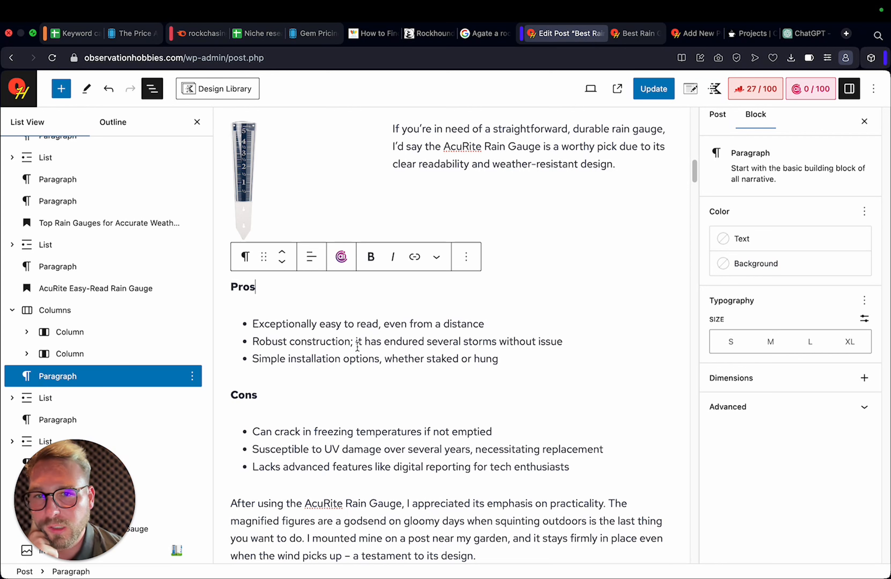
left_click(511, 340)
left_click(197, 122)
left_click(225, 255)
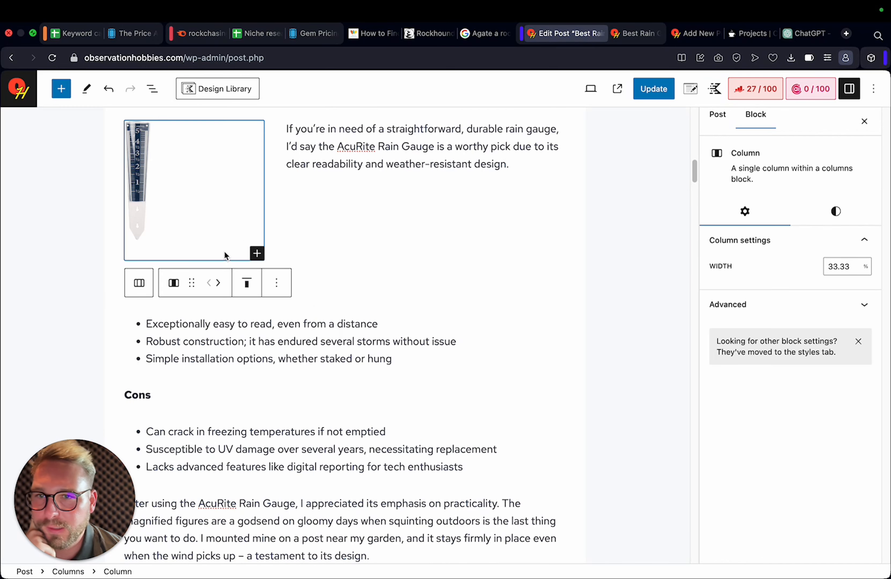
left_click(266, 324)
scroll(139, 429, "up", 5)
scroll(143, 406, "down", 2)
left_click(561, 381)
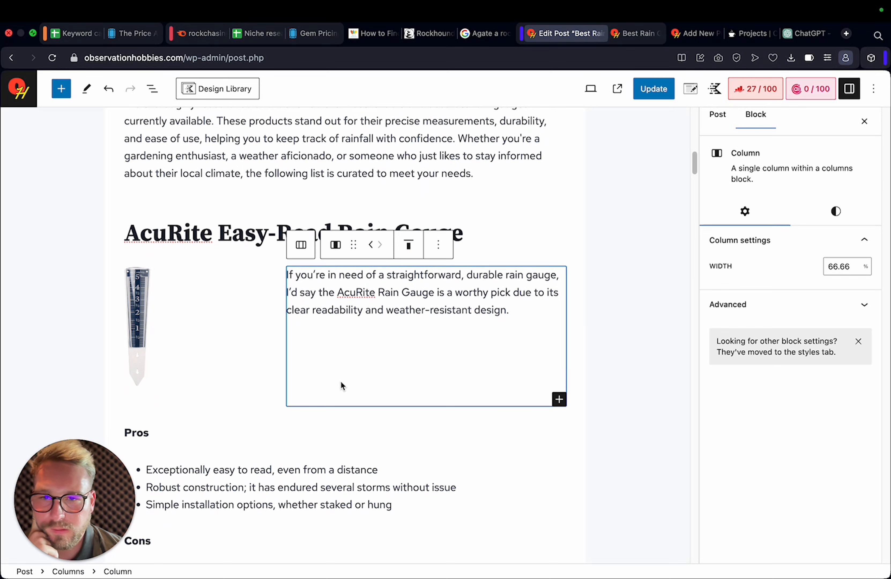
Add an empty paragraph above the Pros label and search the full block library for "pros" and "pro"
double_click(138, 433)
key("Left")
key("Return")
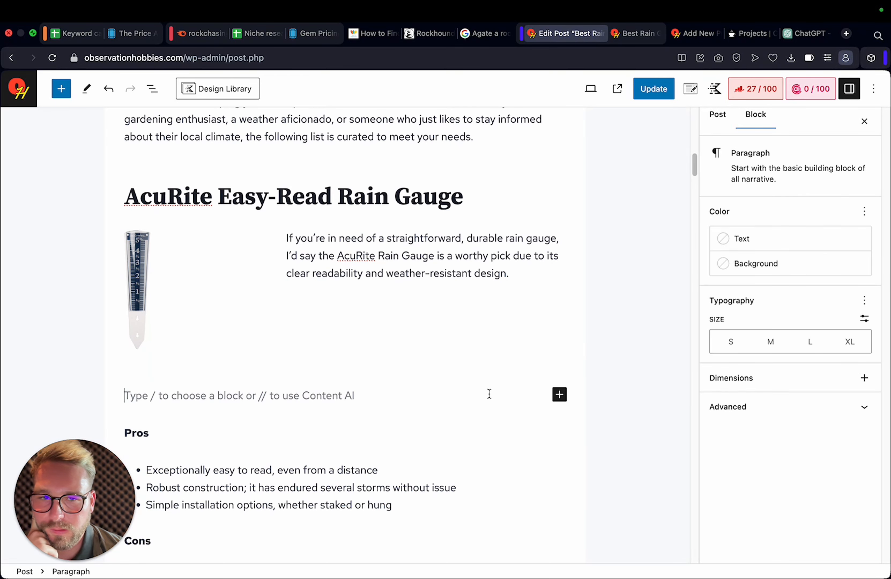
left_click(559, 394)
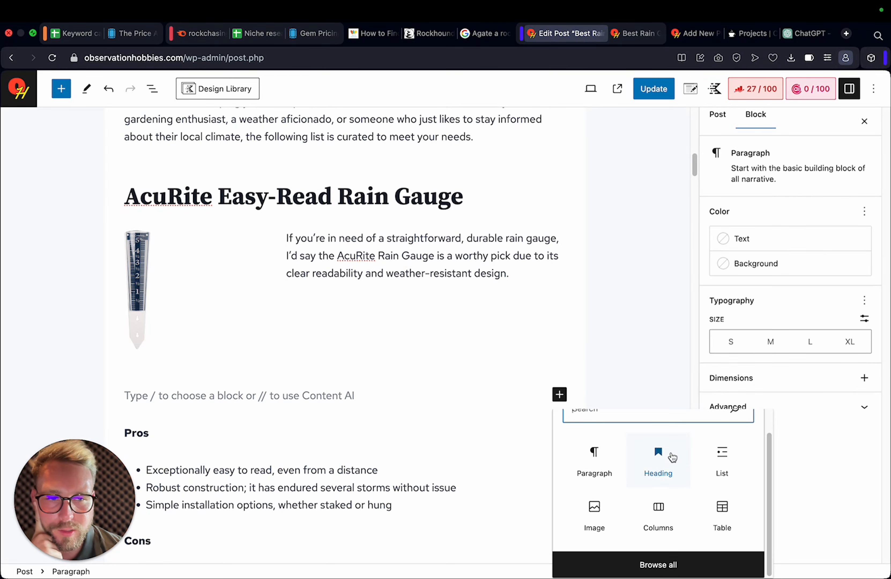
left_click(658, 565)
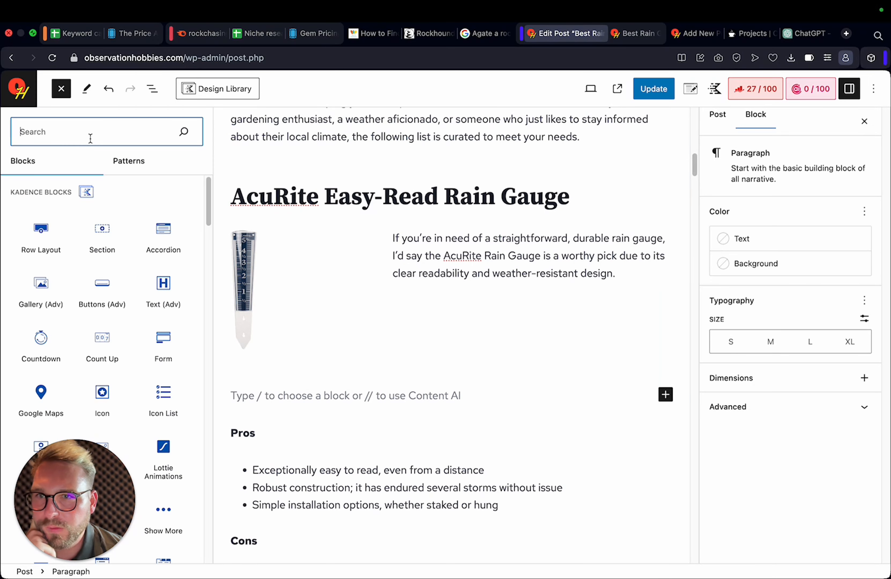
type("pros")
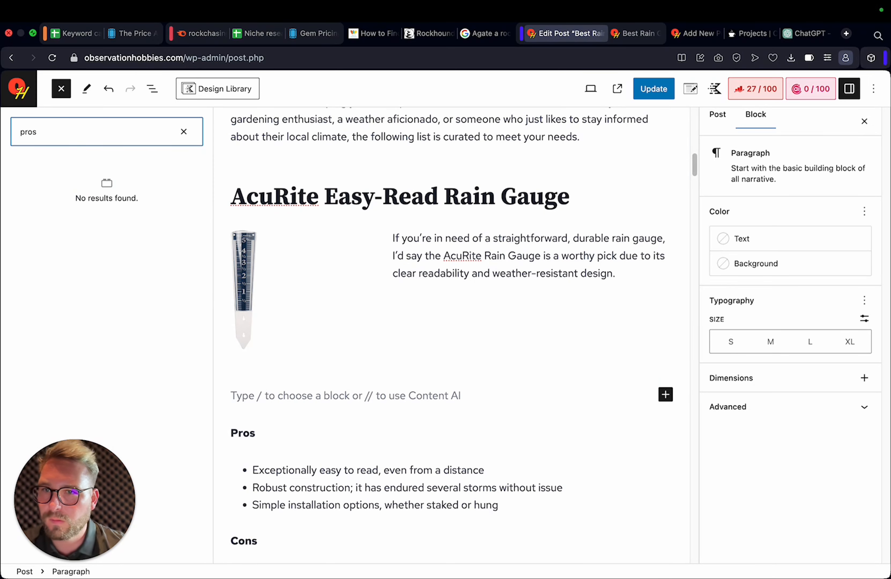
key("BackSpace")
mouse_move(51, 198)
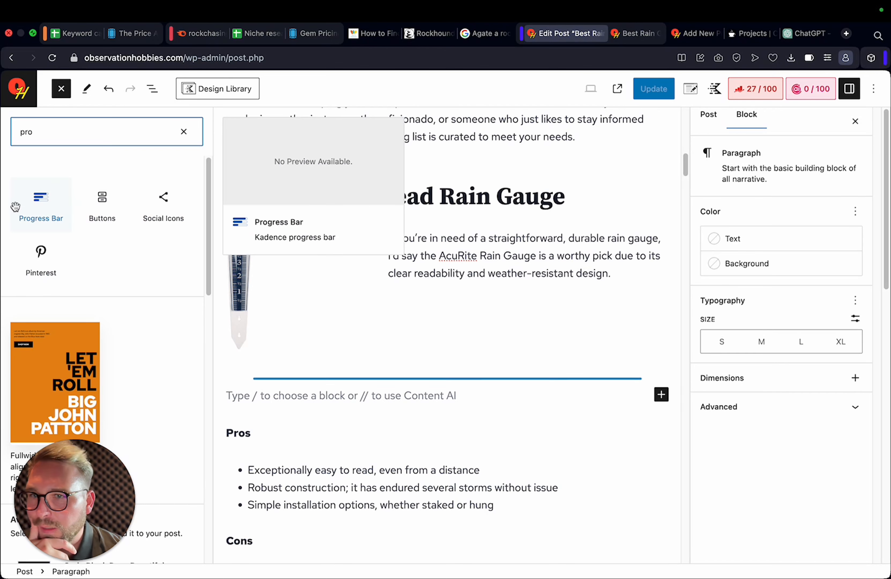
mouse_move(179, 179)
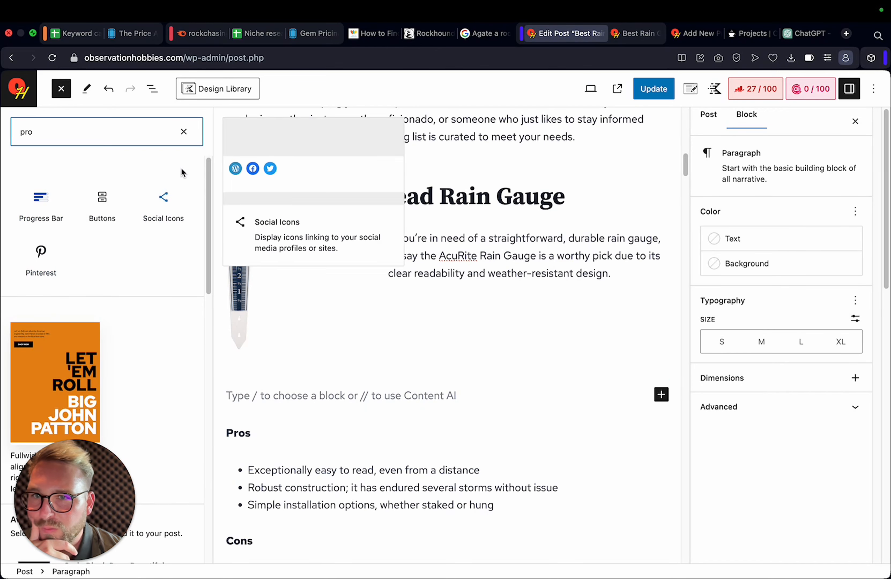
Clear the block search and insert an Icon List block above the Pros label
left_click(184, 131)
mouse_move(139, 354)
scroll(133, 348, "down", 1)
left_click(172, 380)
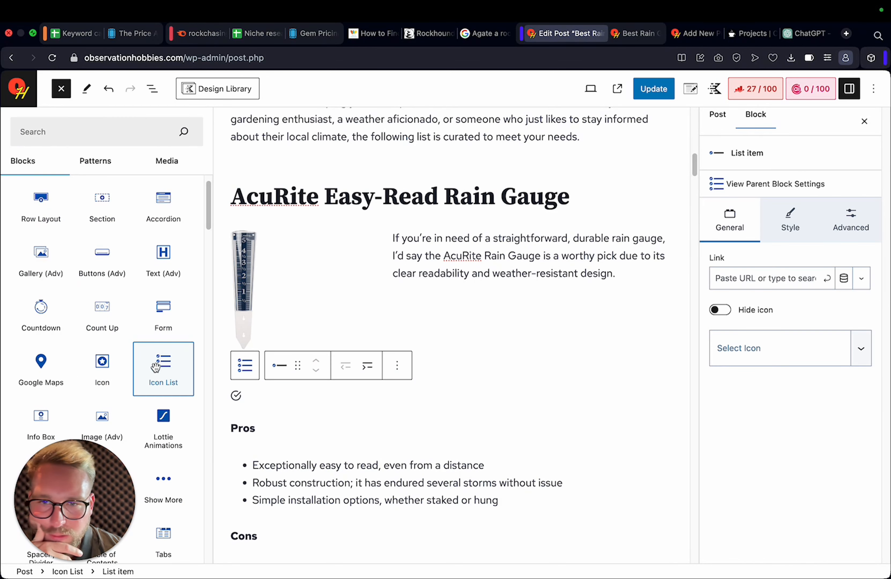
left_click(280, 399)
scroll(254, 405, "down", 1)
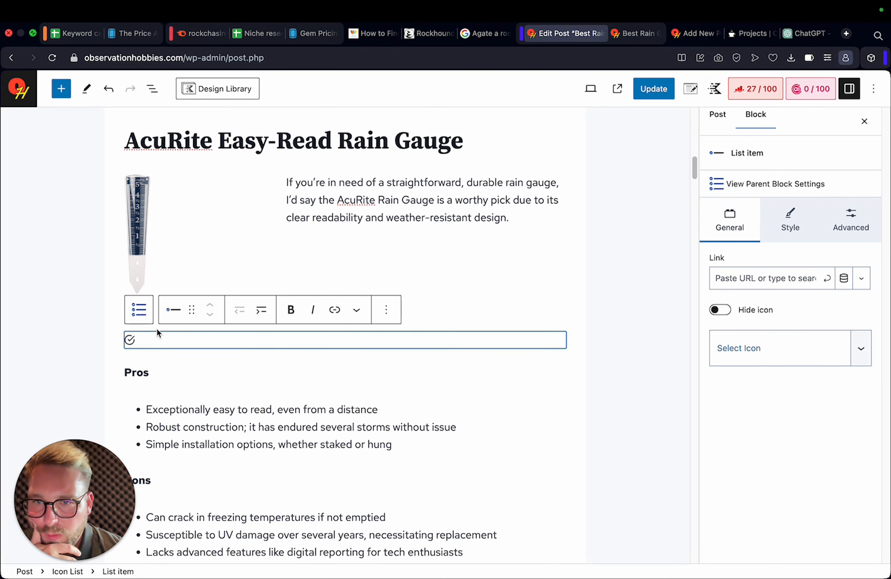
Copy the three bullet items under Pros and delete the original bulleted list
left_click(398, 448)
mouse_move(398, 447)
left_mouse_down()
mouse_move(147, 409)
mouse_move(410, 443)
left_mouse_up()
left_click(152, 409)
key("ctrl+c")
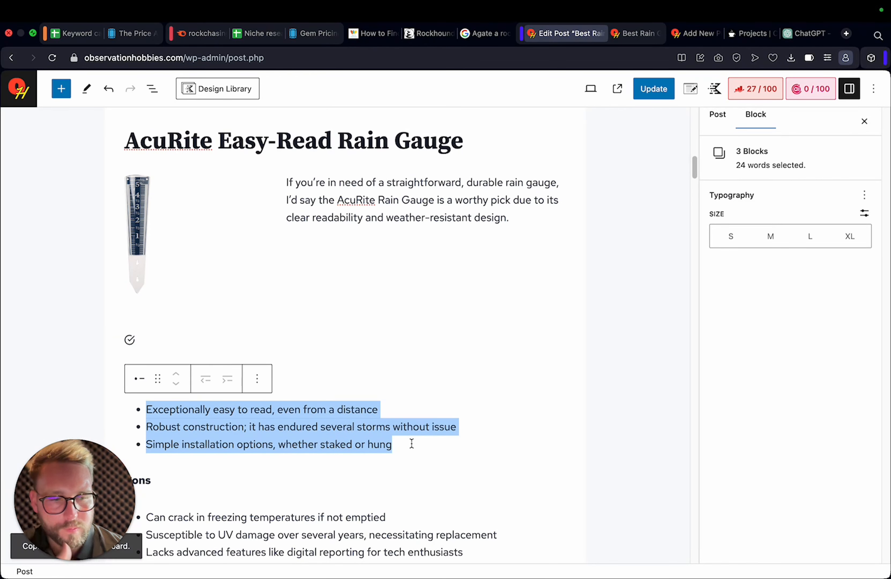
key("BackSpace")
key("BackSpace")
left_click(321, 402)
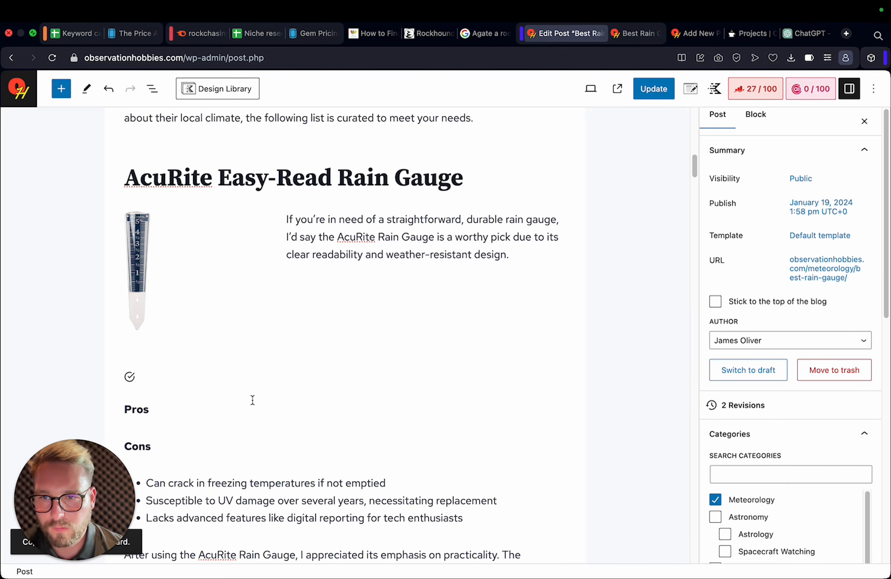
Try to paste the copied pros from the clipboard history into the icon list item
left_click(135, 378)
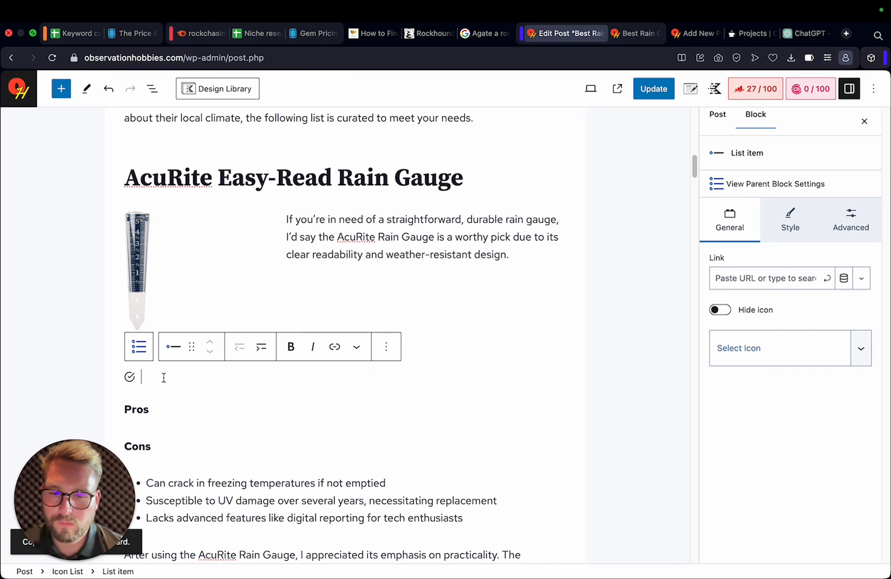
scroll(174, 401, "down", 4)
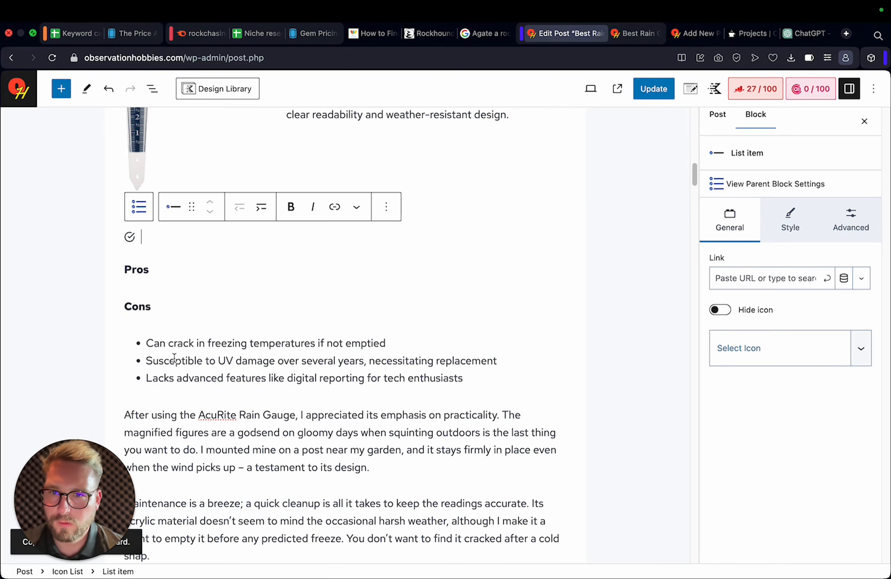
key("alt+super+c")
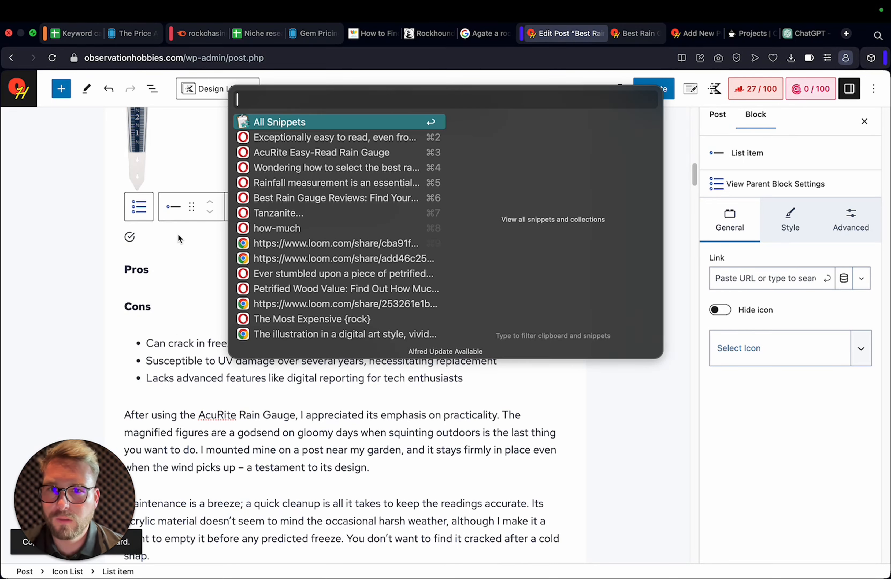
left_click(334, 138)
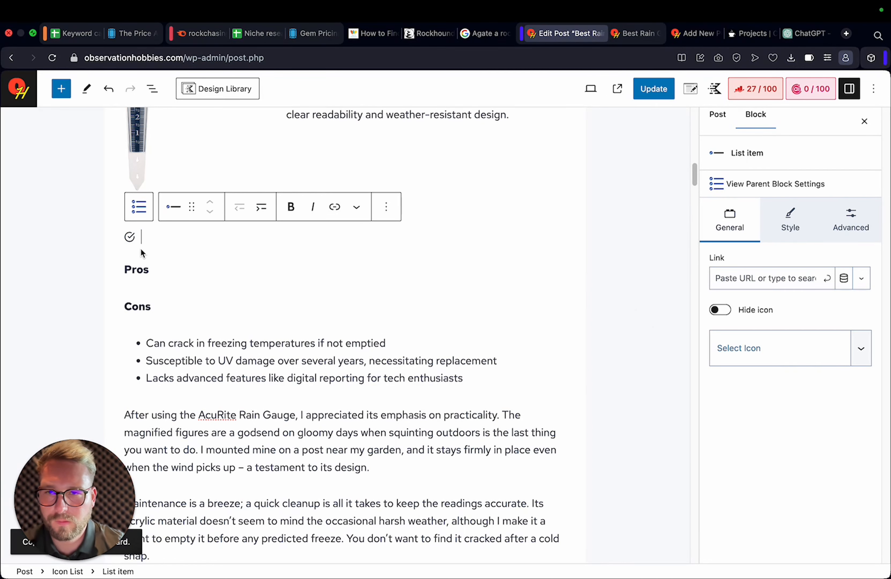
key("alt+super+c")
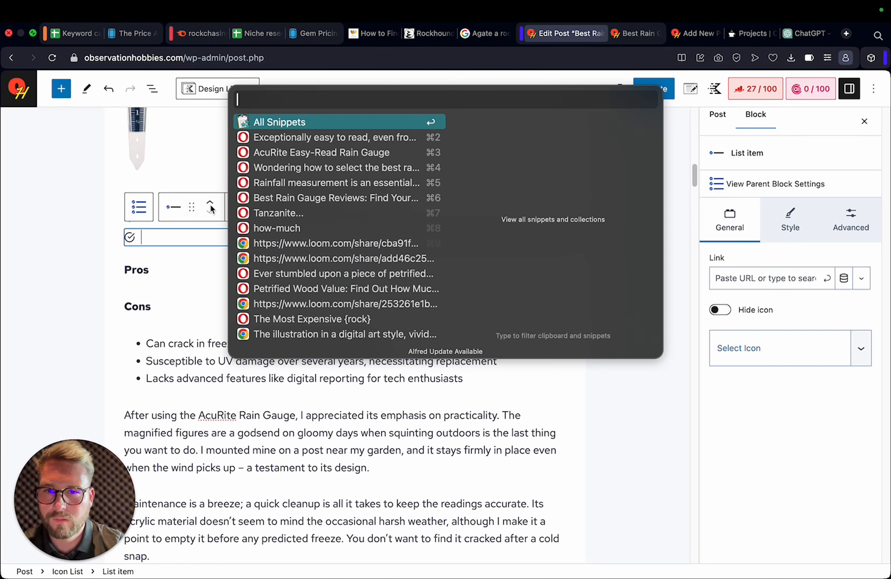
left_click(298, 141)
Paste the three copied pros as separate paragraphs beneath the Pros label
left_click(190, 274)
key("Return")
key("super+v")
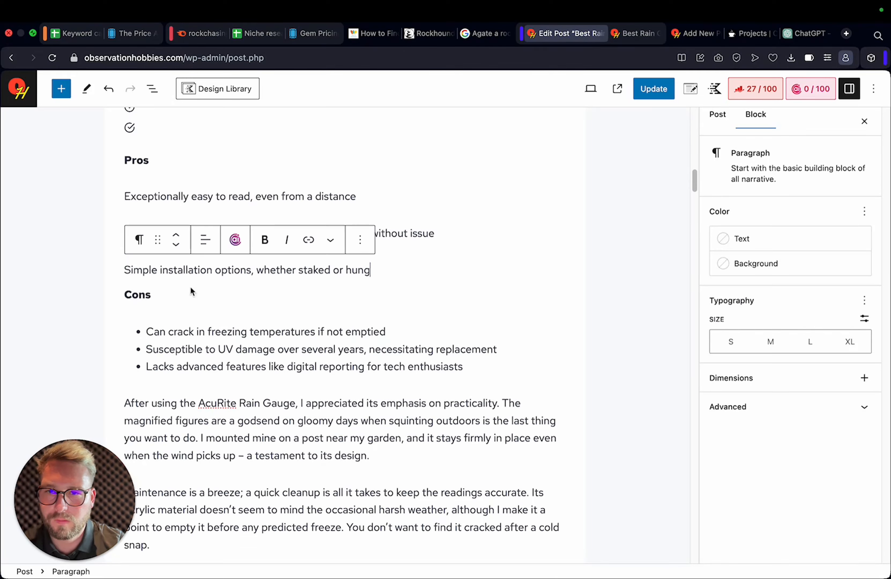
Transfer "Exceptionally easy to read, even from a distance" into the first icon list item and clear its original paragraph
left_click(318, 196)
triple_click(318, 196)
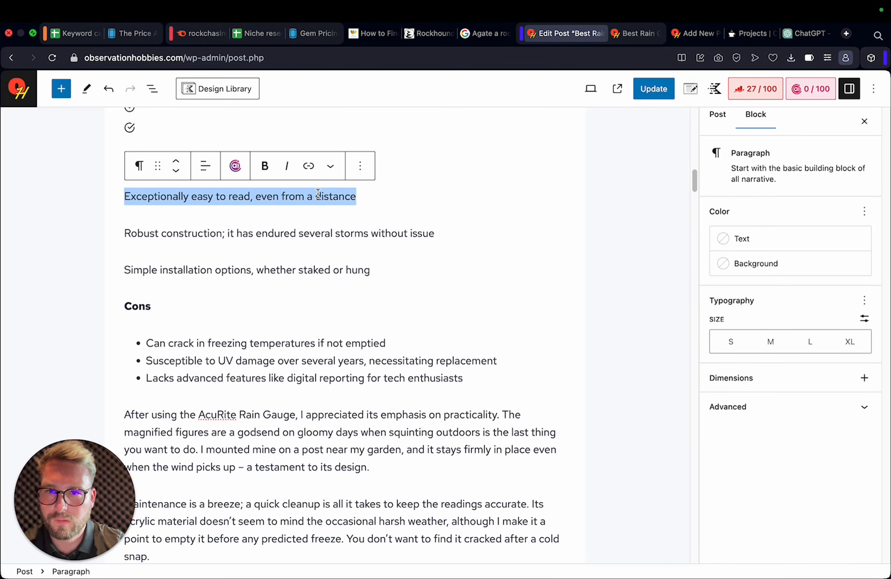
scroll(225, 264, "up", 6)
left_click(172, 356)
key("super+v")
scroll(181, 354, "down", 4)
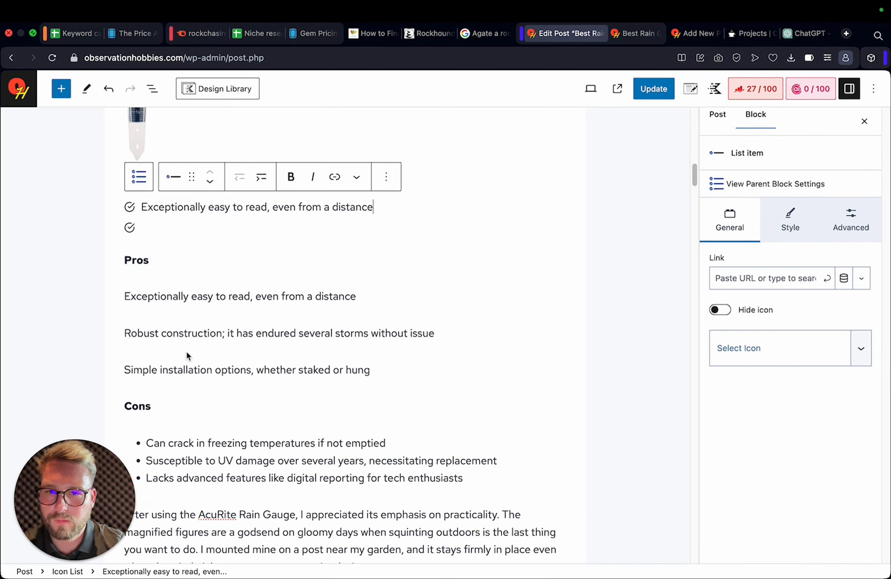
triple_click(206, 300)
key("BackSpace")
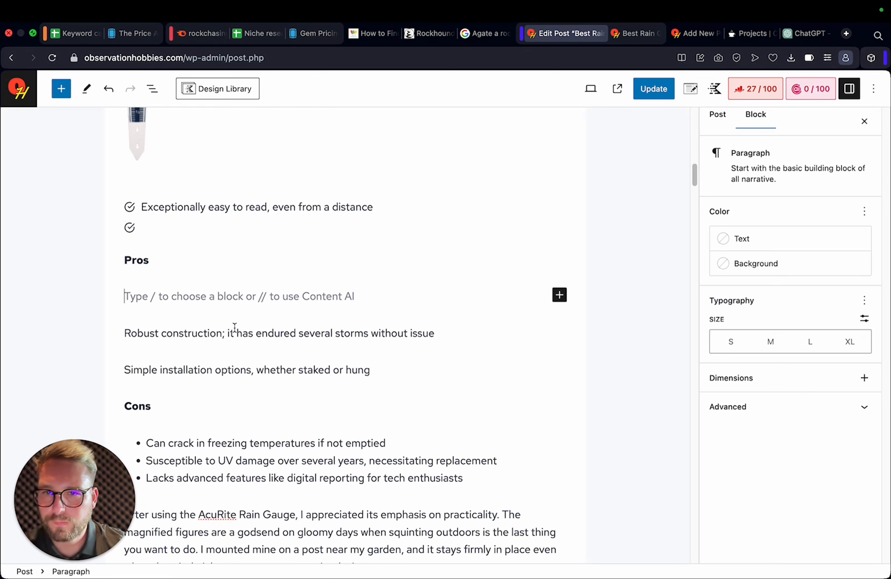
Transfer "Robust construction; it has endured several storms without issue" into the second icon list item and remove its original paragraph
triple_click(240, 333)
key("BackSpace")
key("BackSpace")
key("BackSpace")
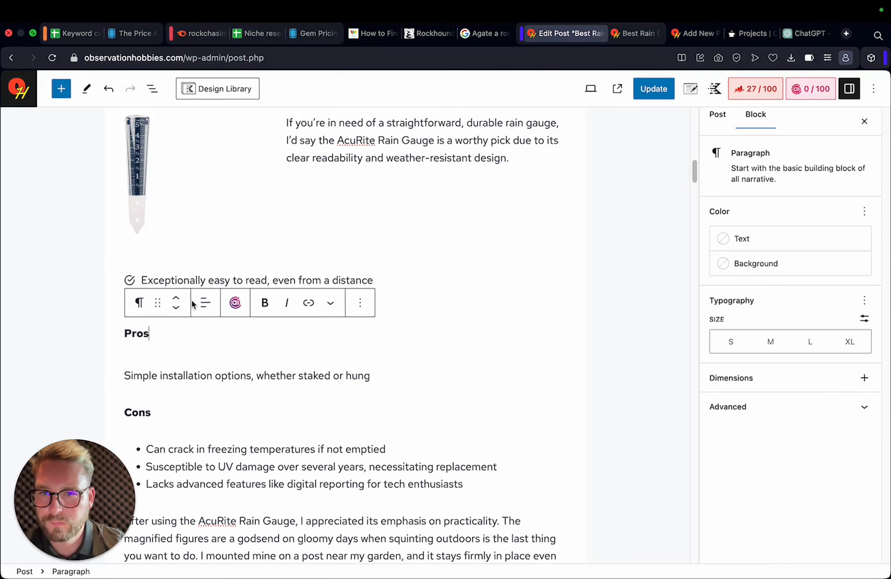
left_click(289, 317)
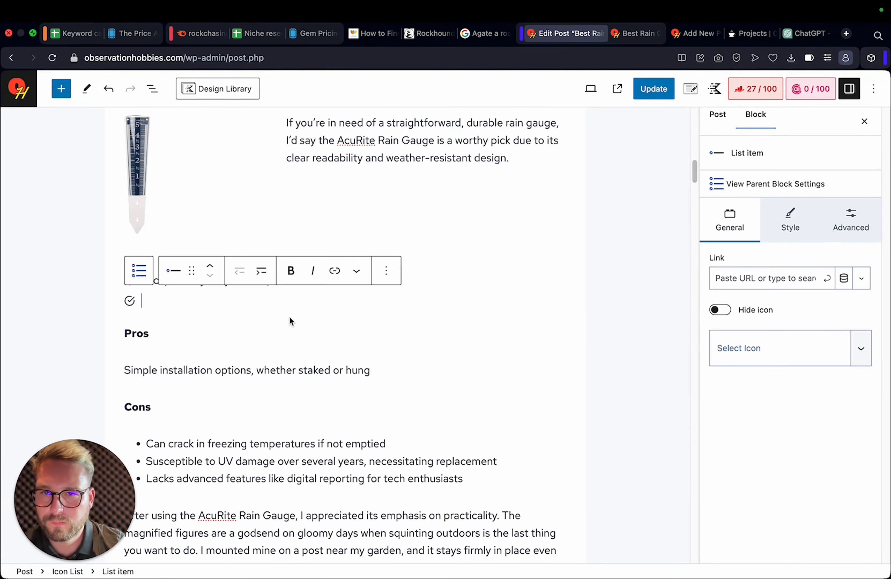
Transfer "Simple installation options, whether staked or hung" into a new third icon list item and remove its original paragraph
triple_click(280, 371)
key("BackSpace")
key("BackSpace")
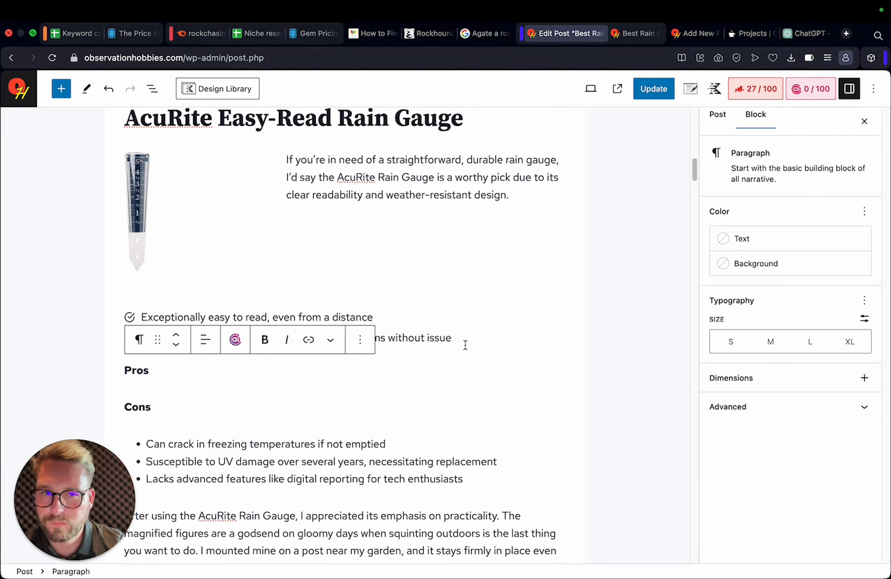
left_click(468, 343)
key("Return")
key("super+v")
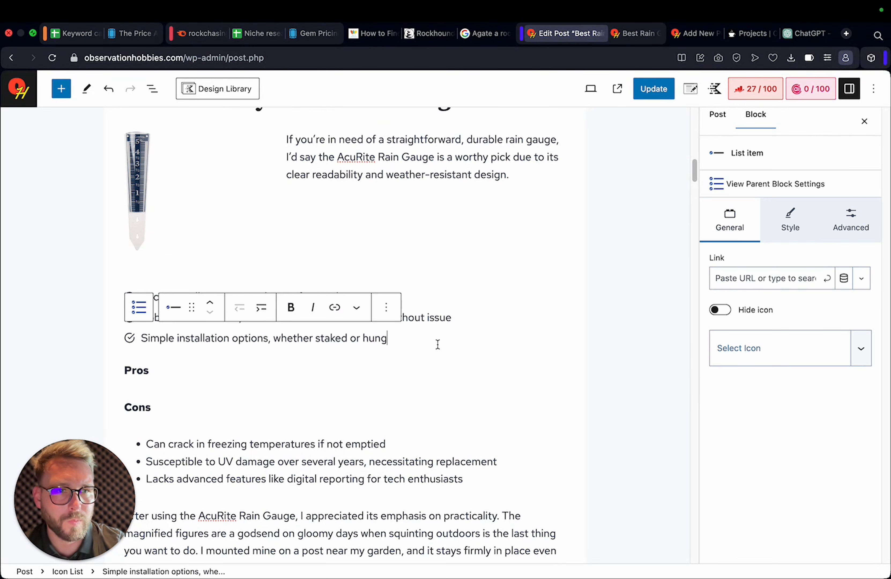
Set the icon color of the third pros list item to bright green
left_click(793, 229)
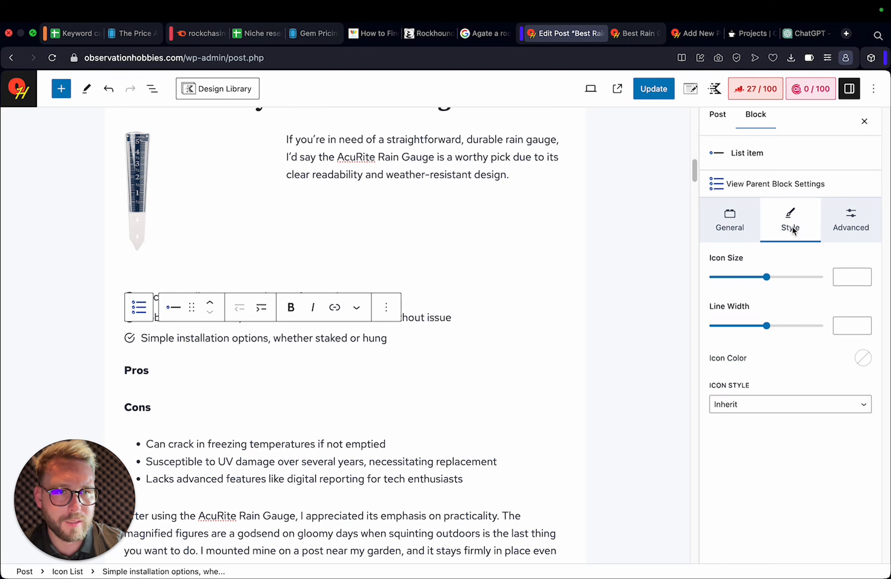
left_click(864, 360)
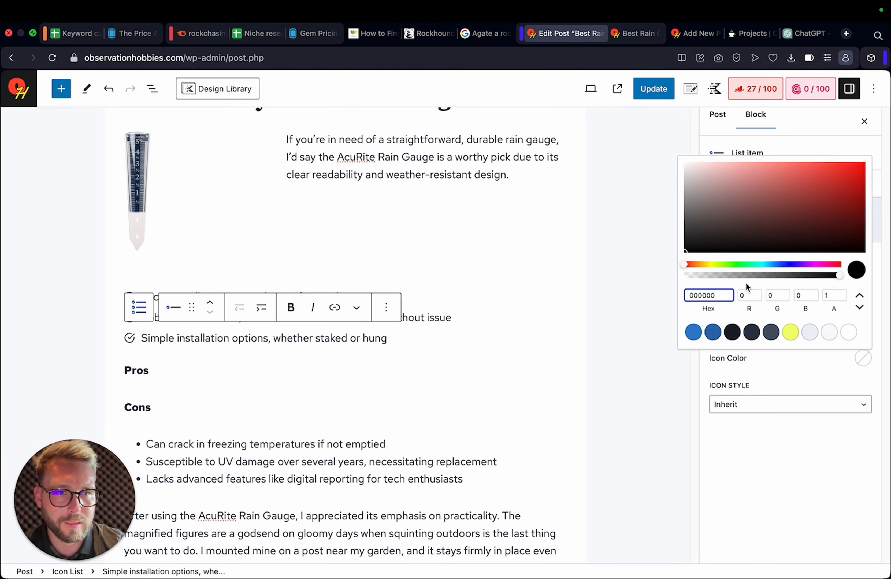
left_click(737, 265)
left_click_drag(859, 167, 834, 165)
left_click_drag(856, 209, 881, 157)
left_click(486, 352)
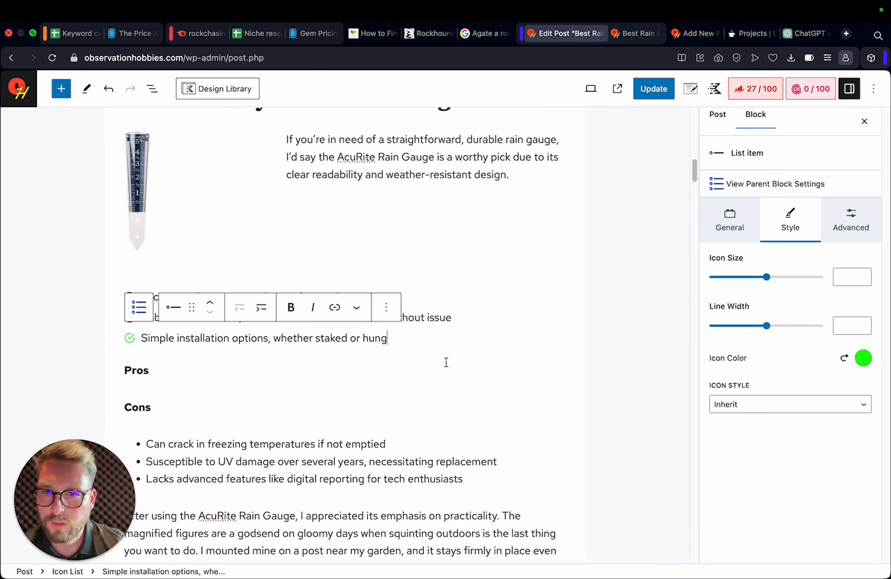
Select the entire pros icon list and set its icon color to bright green (00FF08)
scroll(485, 322, "up", 1)
left_click(457, 319)
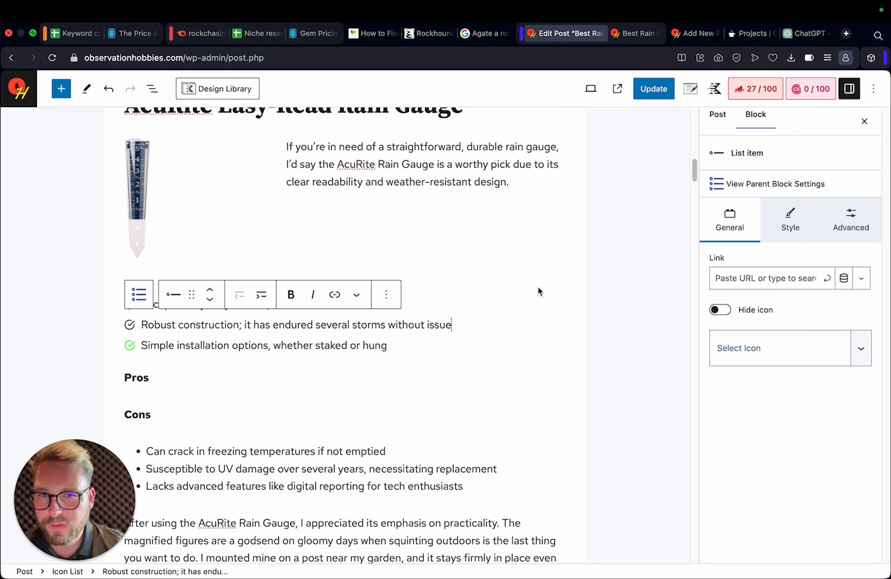
left_click(377, 332)
left_click(131, 323)
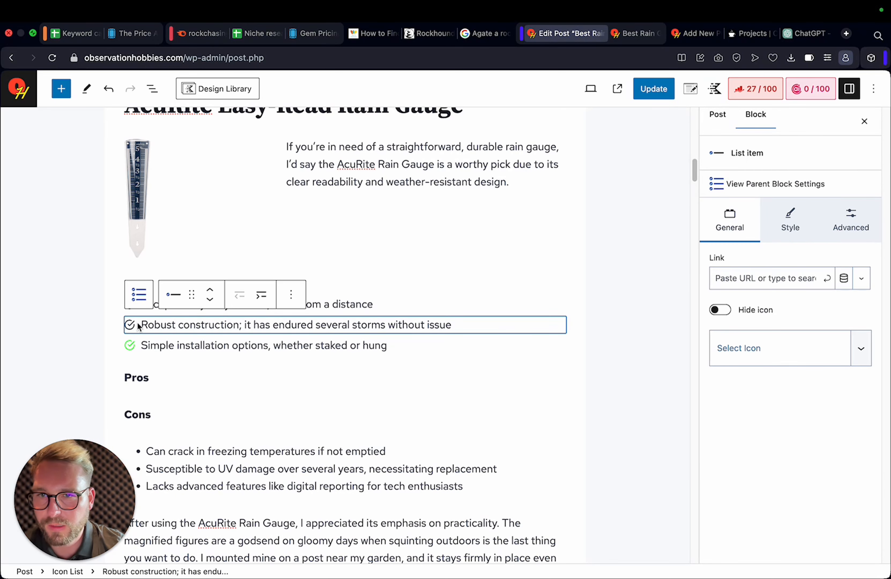
left_click(481, 339)
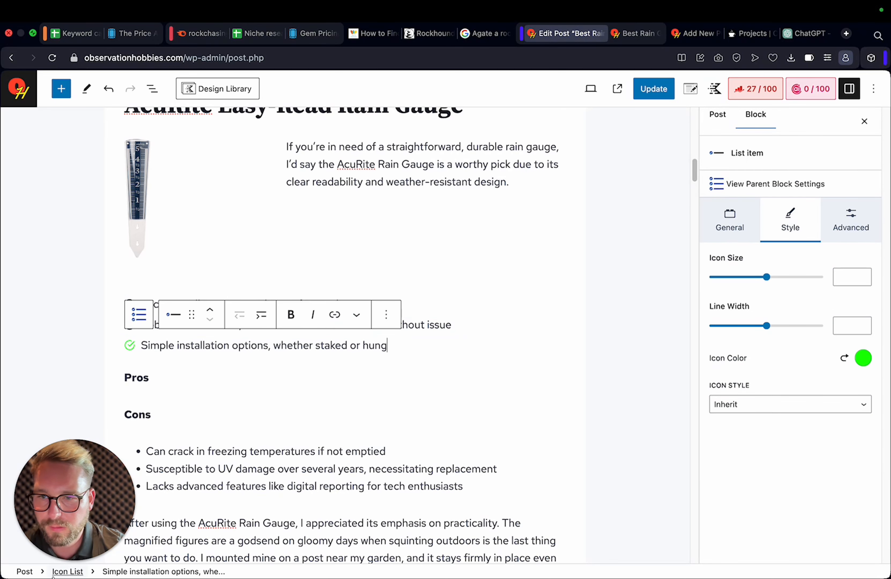
left_click(60, 572)
left_click(863, 406)
left_click_drag(818, 313, 737, 311)
left_click_drag(823, 222, 870, 212)
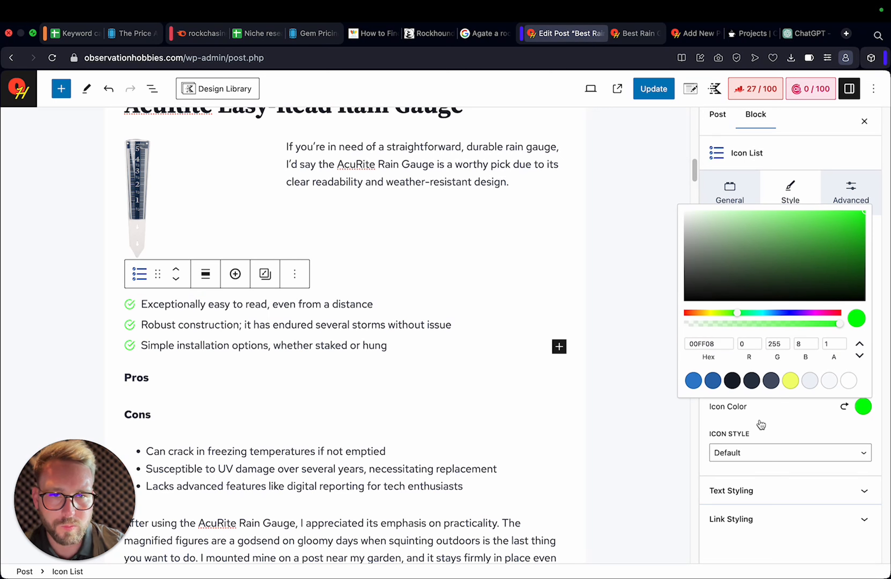
left_click(802, 452)
left_click(804, 453)
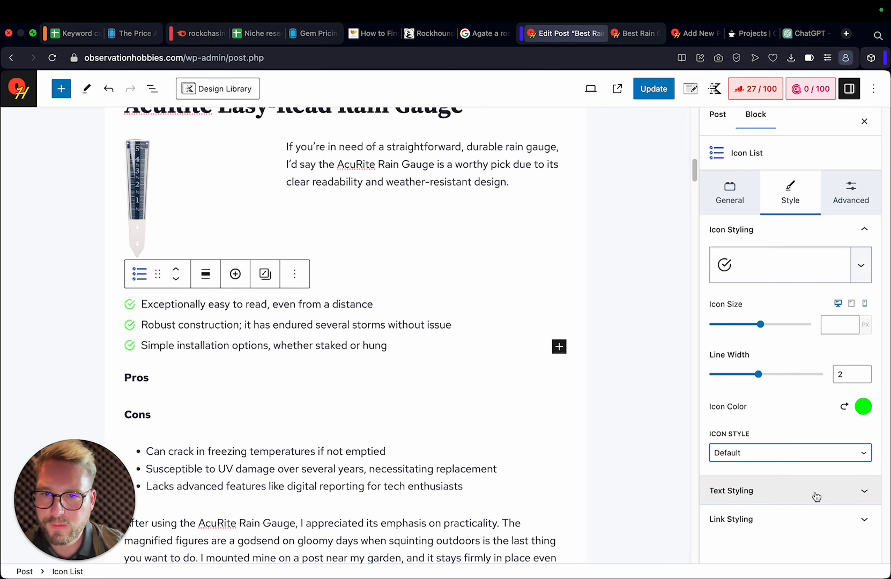
left_click(861, 268)
left_click(860, 269)
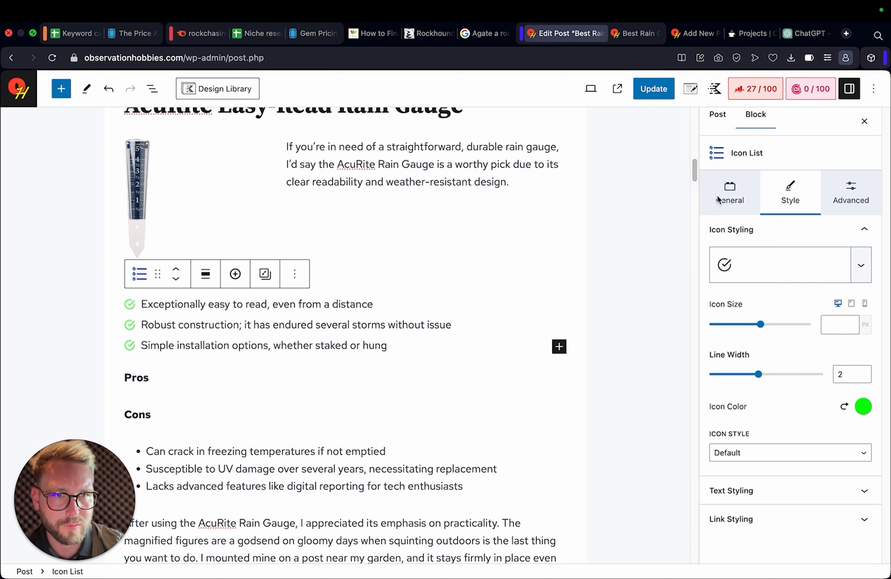
left_click(740, 191)
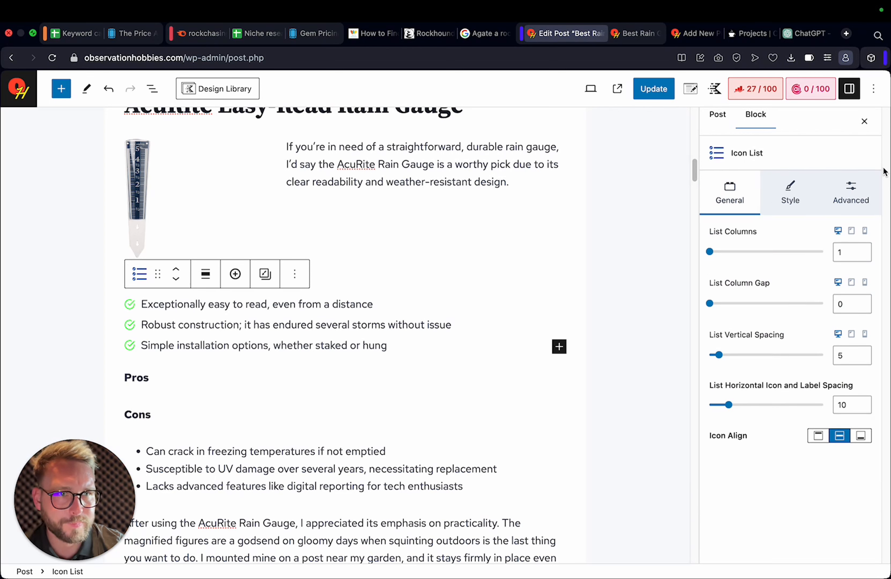
left_click(851, 199)
Move the Pros label above the green icon list
left_click(398, 389)
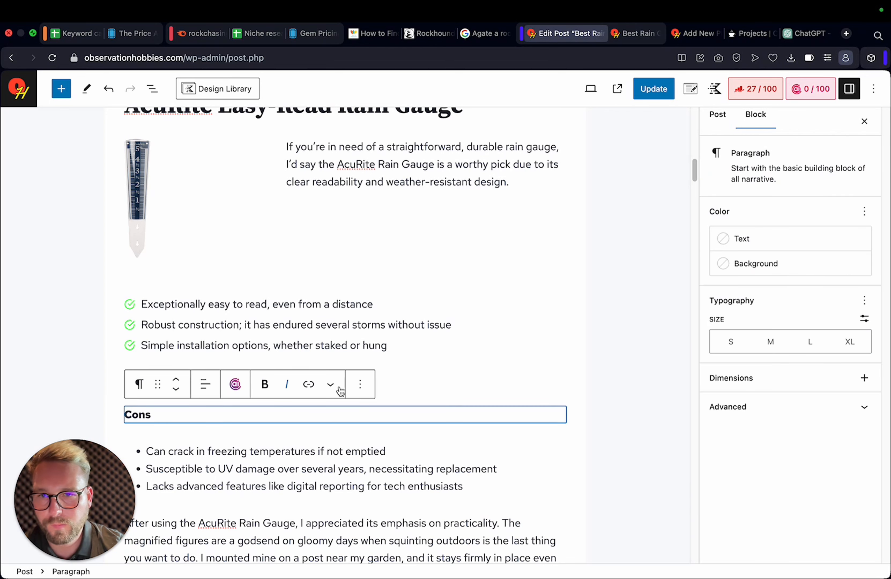
left_click(384, 376)
left_click(176, 349)
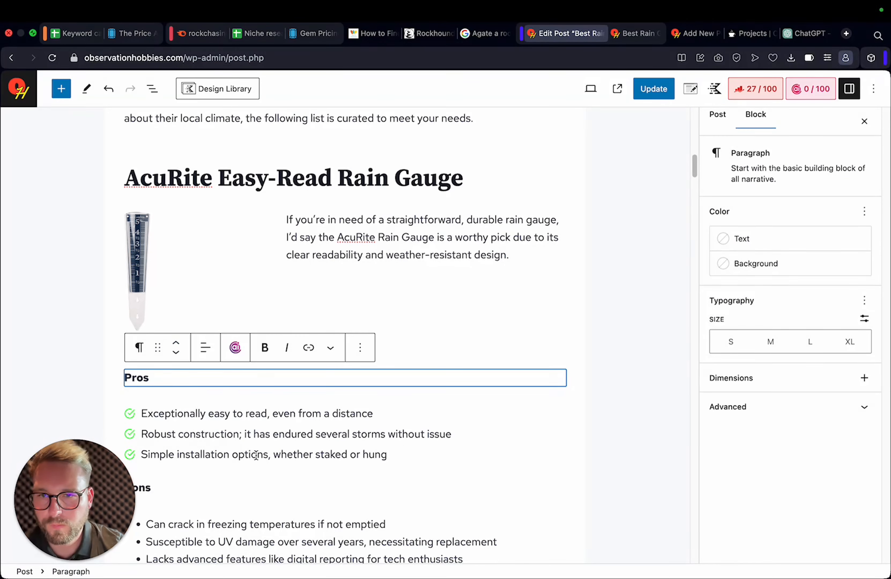
Insert a new icon list directly beneath the Cons label
left_click(256, 455)
double_click(183, 334)
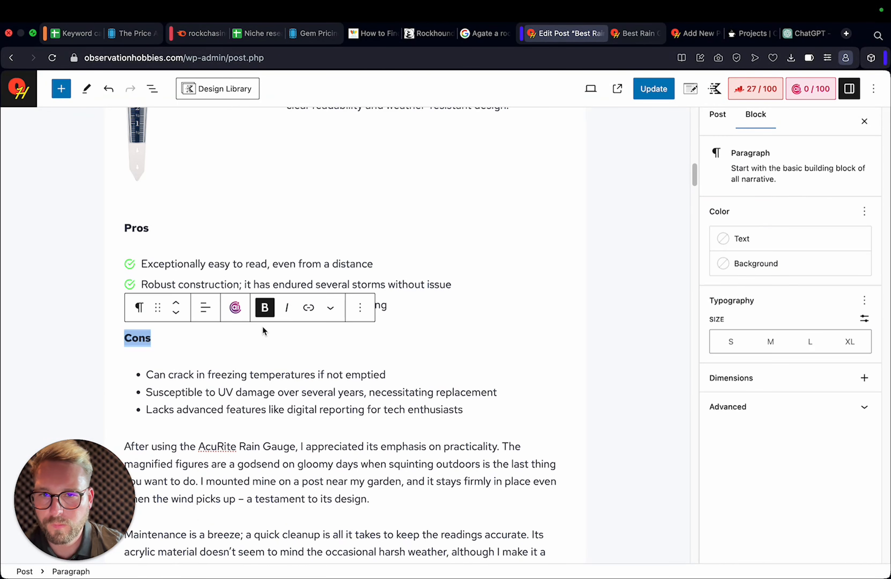
left_click(210, 340)
key("Return")
left_click(559, 337)
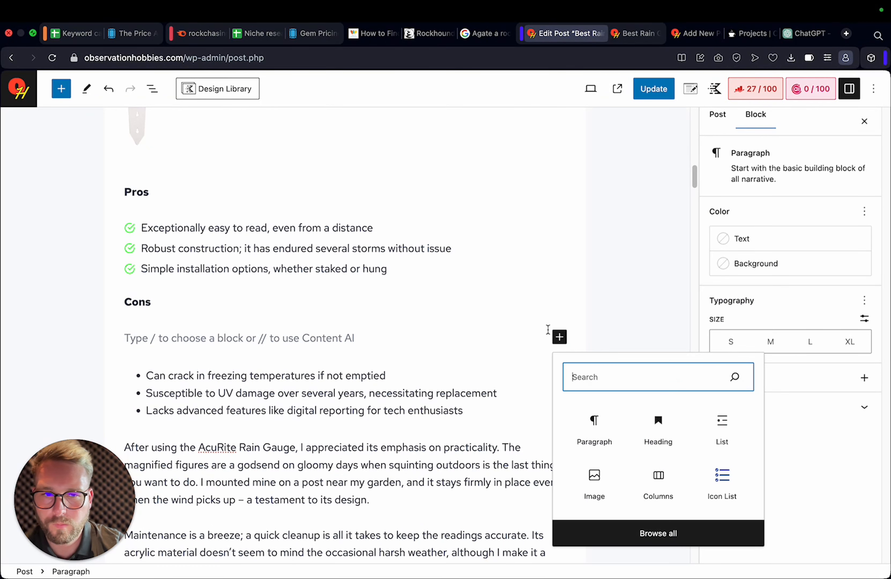
left_click(722, 477)
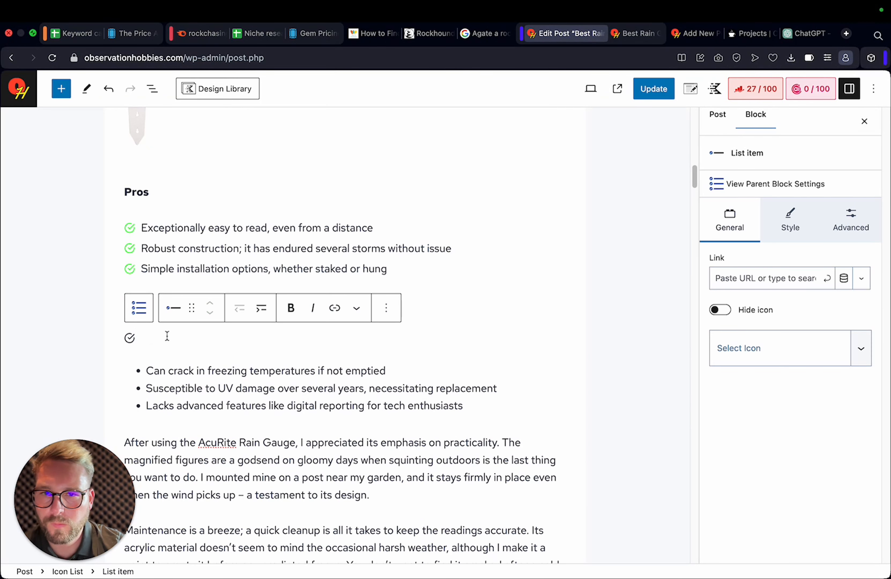
Select the whole Cons icon list and search its icon library for "cros"
left_click(793, 227)
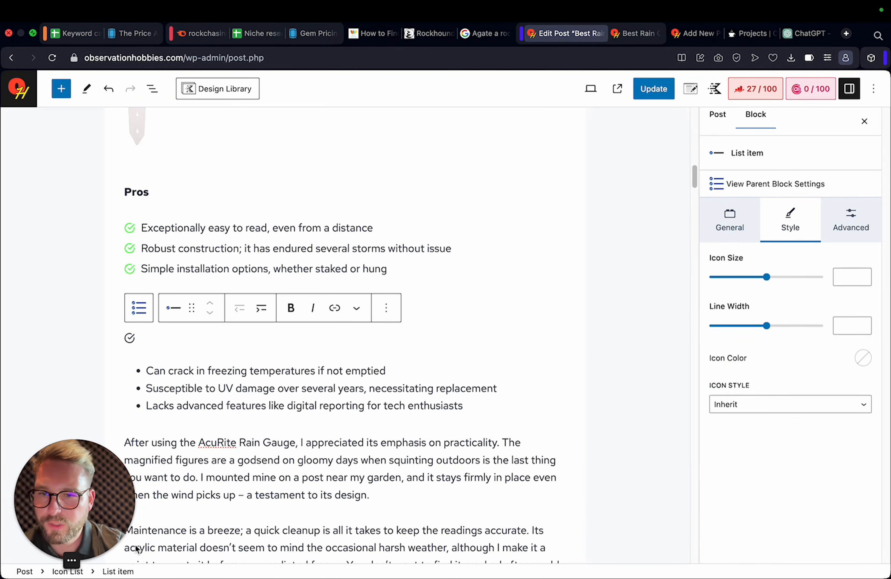
left_click(81, 574)
left_click(862, 267)
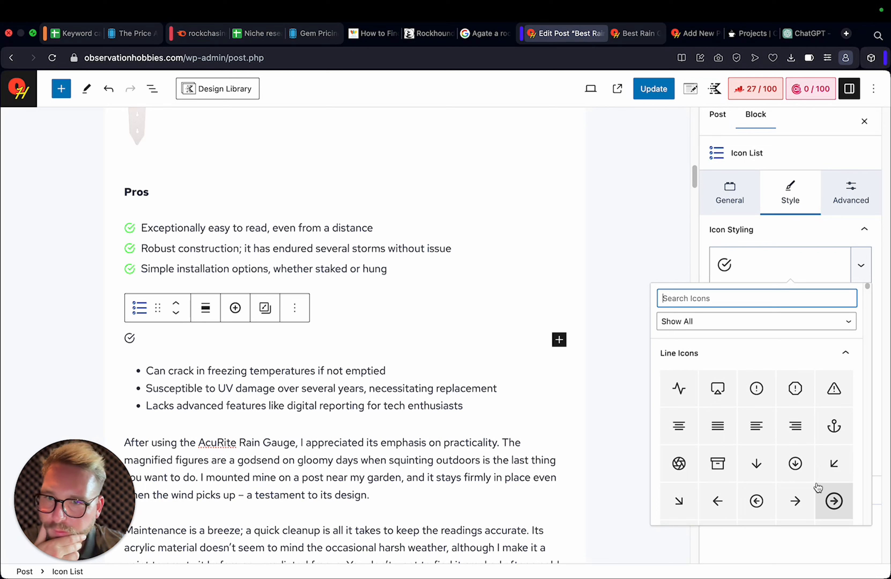
type("cr")
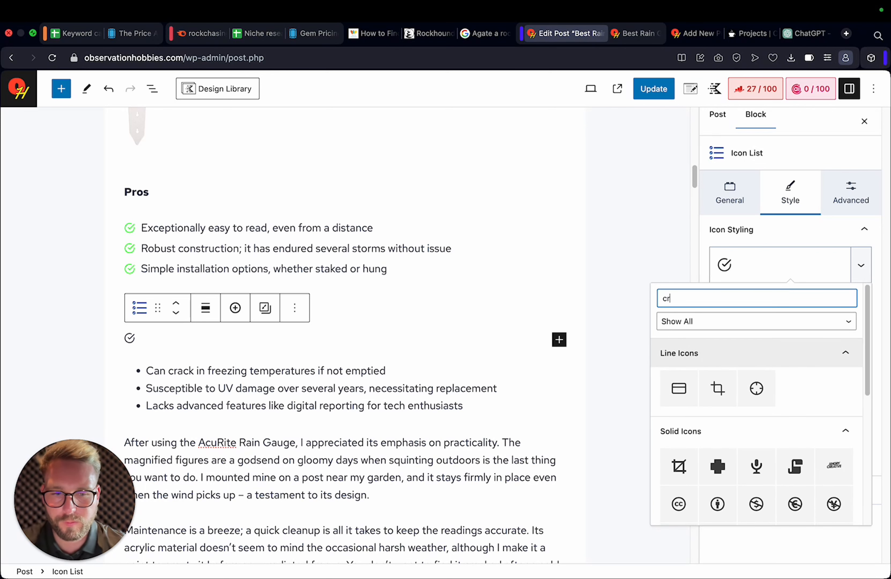
type("os")
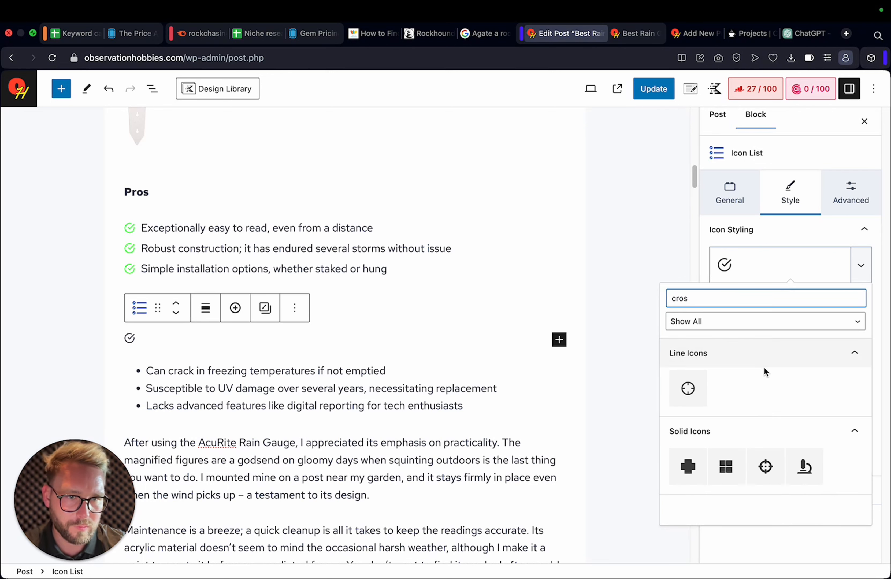
Try other icon searches such as "neg" and "c", and set the Cons list's icon to the outlined octagonal exclamation mark
key("BackSpace")
key("BackSpace")
key("BackSpace")
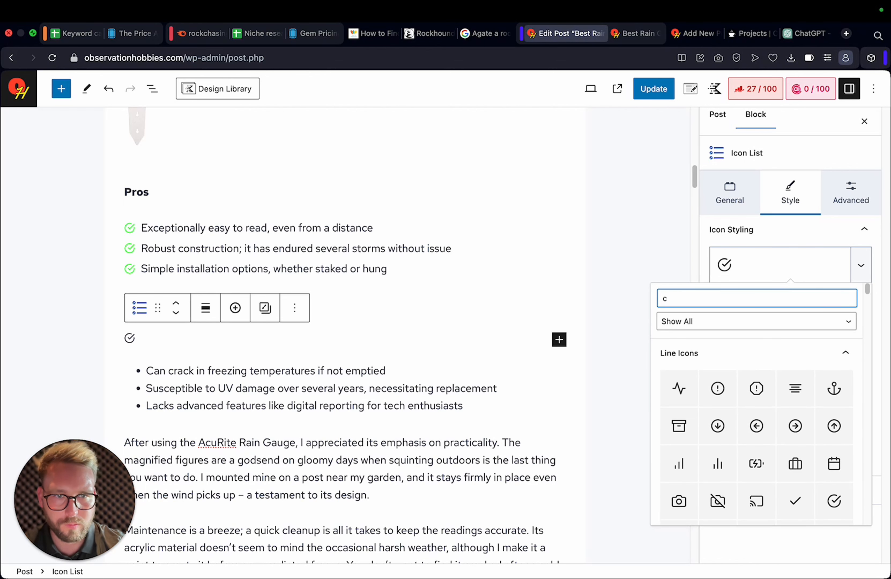
key("BackSpace")
type("neg")
key("BackSpace")
key("BackSpace")
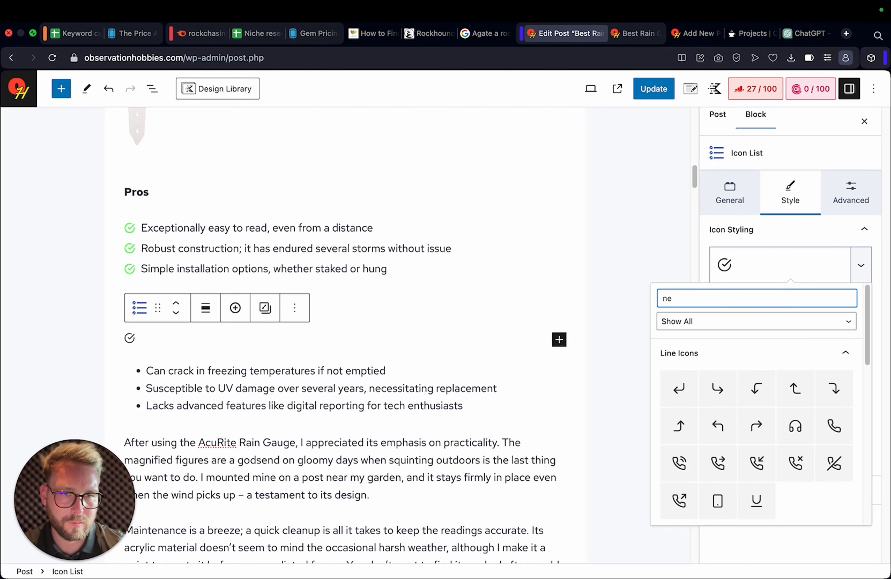
key("BackSpace")
type("cr")
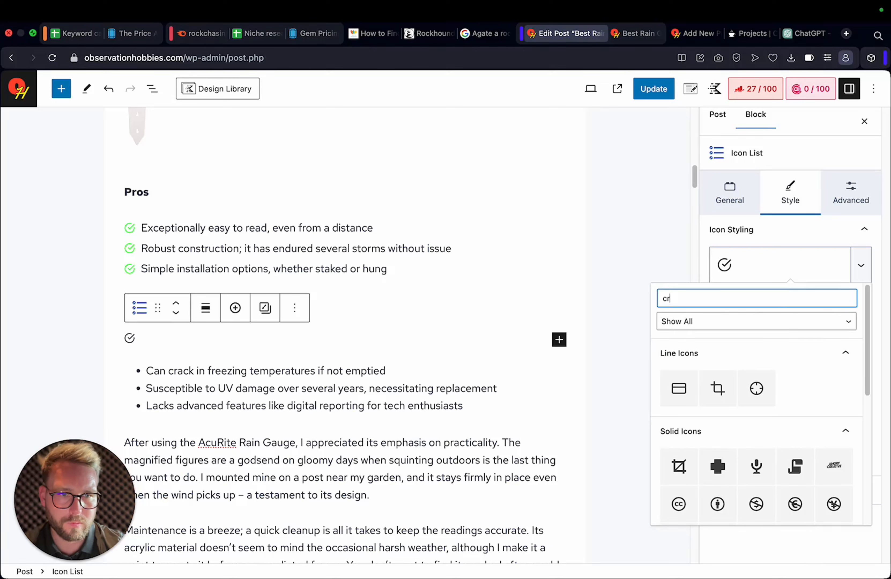
key("BackSpace")
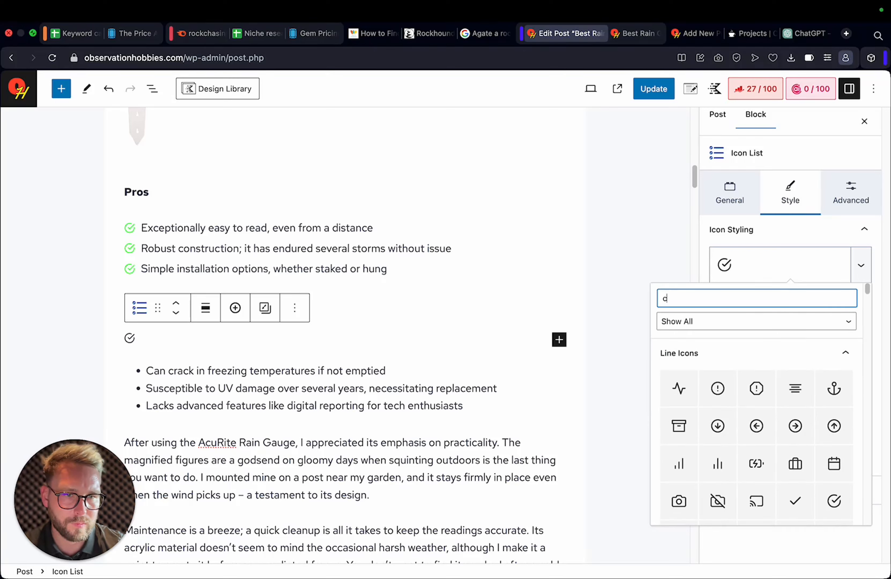
left_click(759, 399)
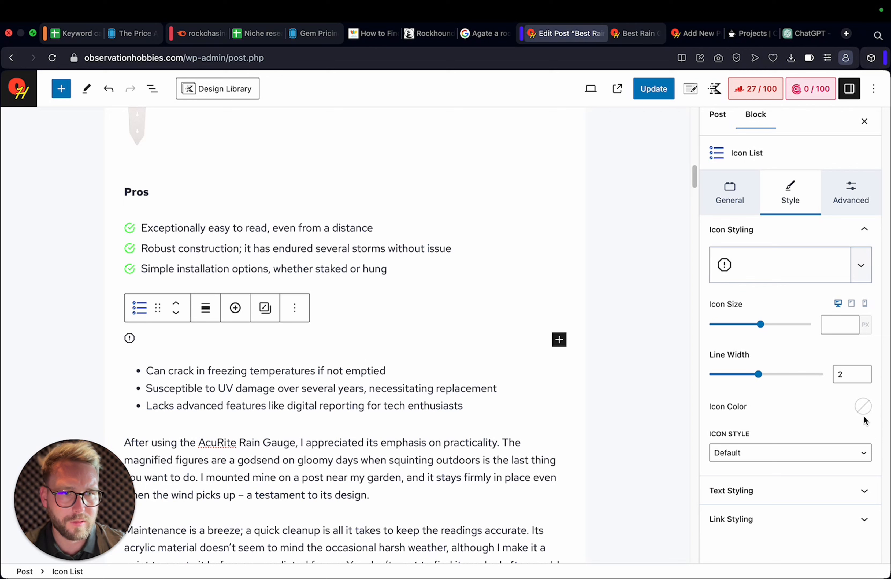
Set the icon color of the Cons icon list to red
left_click(863, 407)
left_click(865, 167)
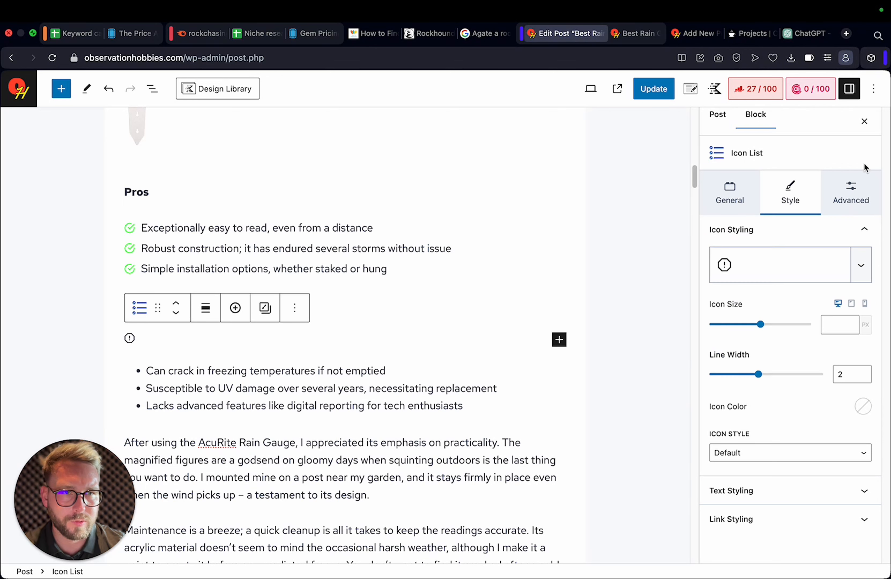
left_click(863, 406)
left_click_drag(820, 278, 781, 212)
left_click(340, 388)
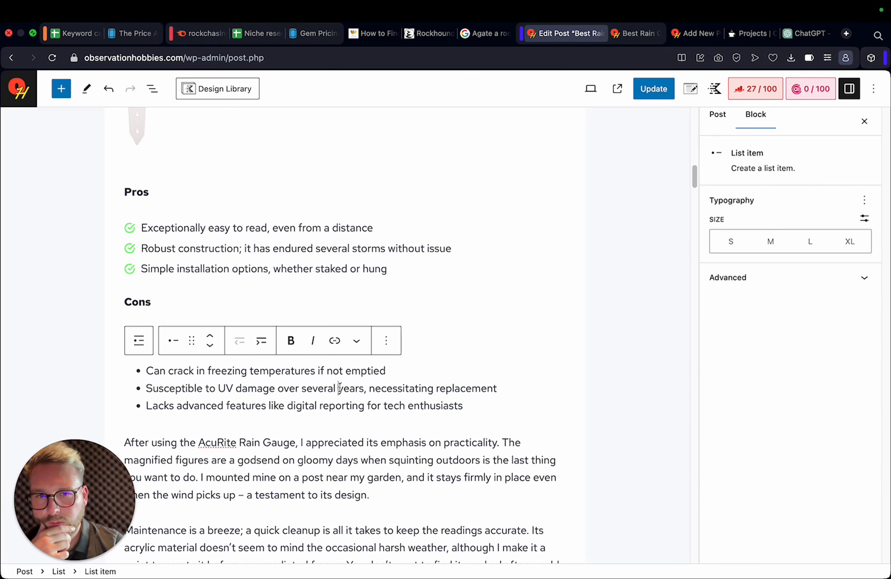
Copy the bullet "Can crack in freezing temperatures if not emptied" into the first item of the Cons icon list
triple_click(331, 370)
key("super+c")
left_click(432, 357)
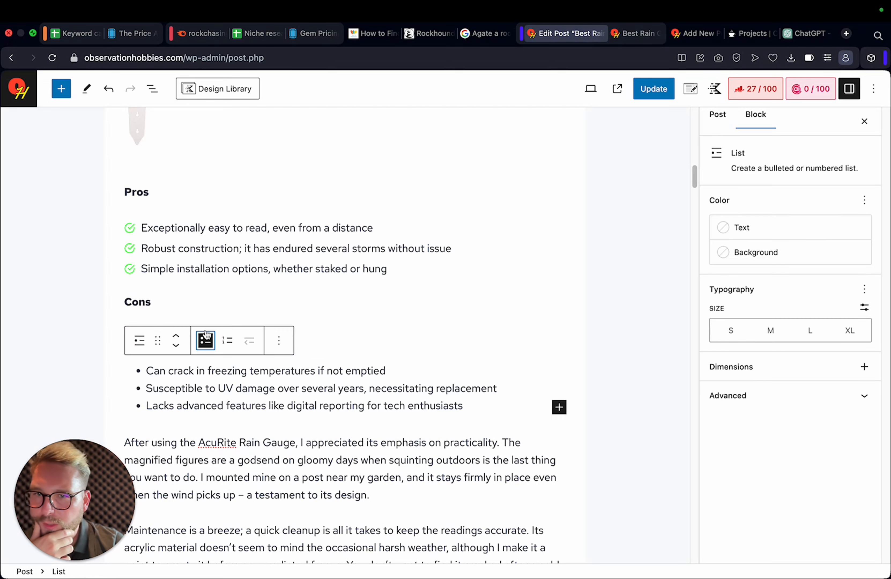
left_click(208, 332)
key("super+v")
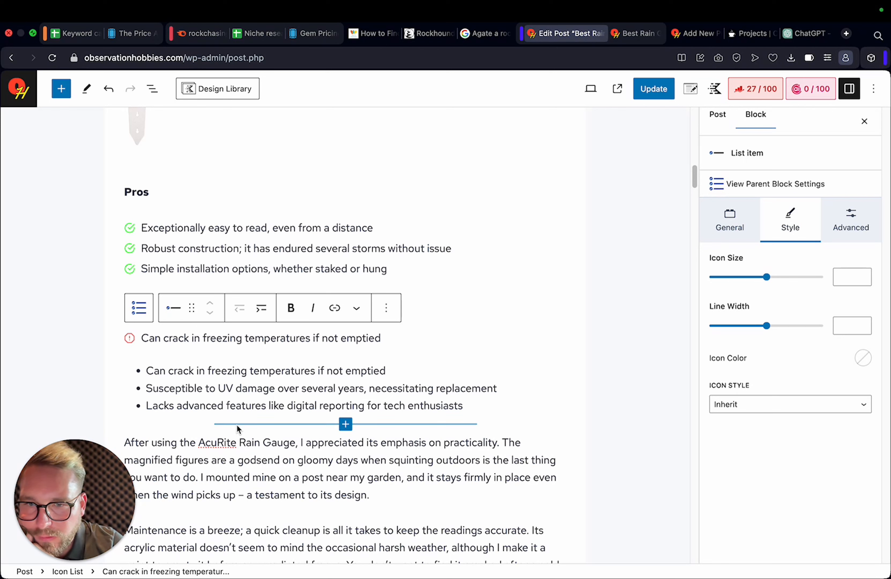
Copy the bullet "Susceptible to UV damage over several years, necessitating replacement" into a second item of the Cons icon list
triple_click(258, 392)
key("ctrl+c")
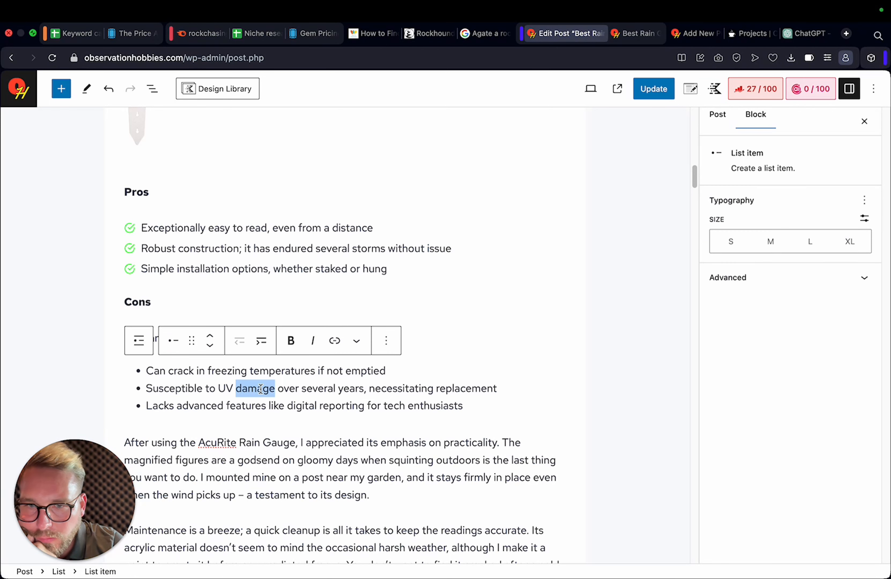
left_click(423, 331)
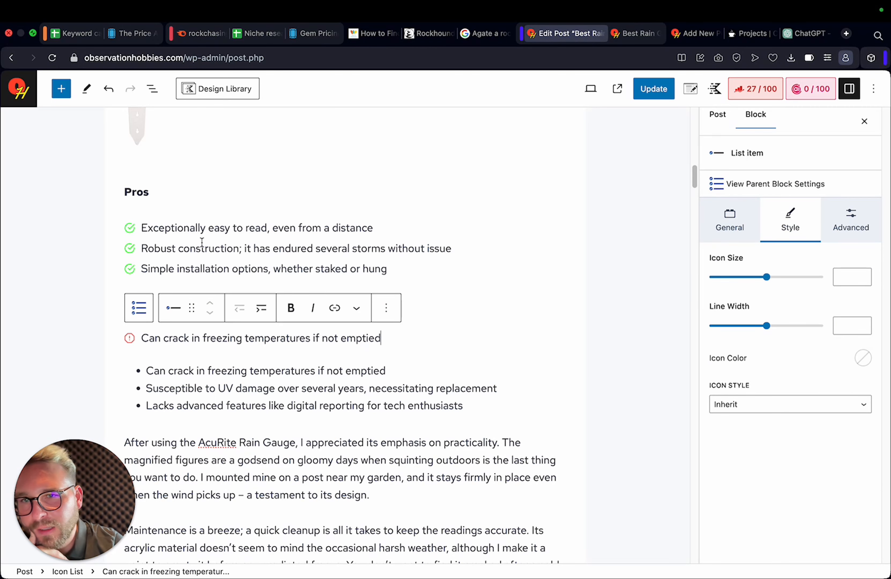
key("ctrl+a")
key("BackSpace")
key("ctrl+v")
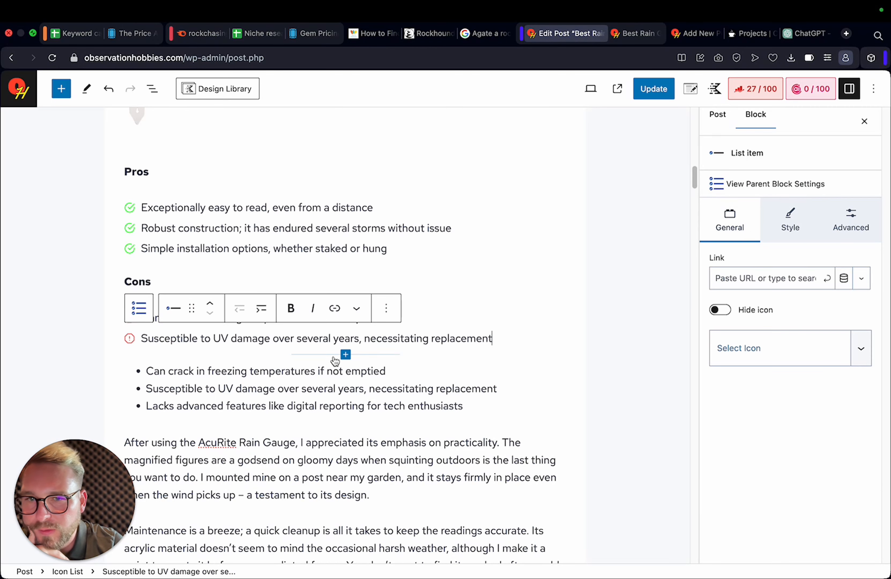
Delete the original bulleted list of cons below the Cons icon list, including its empty list block
scroll(389, 378, "up", 5)
scroll(203, 357, "down", 7)
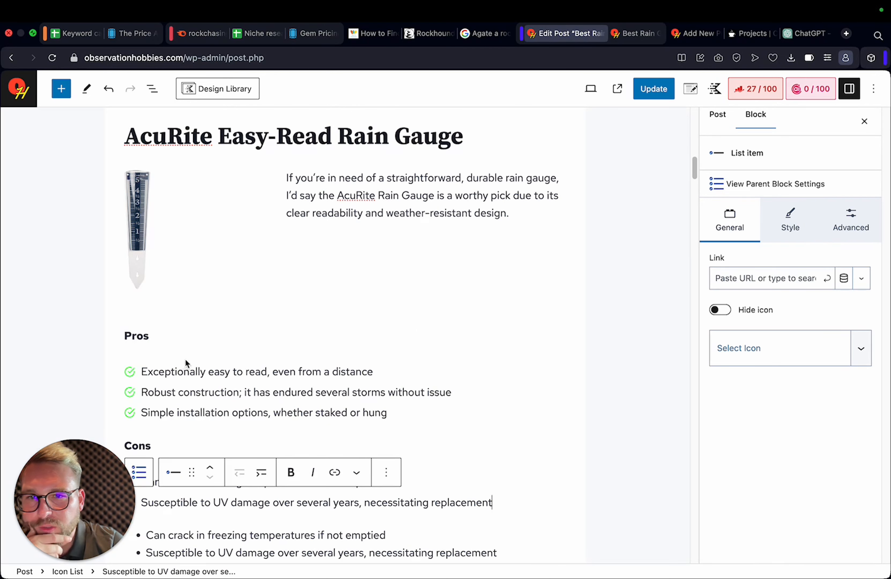
left_click(247, 409)
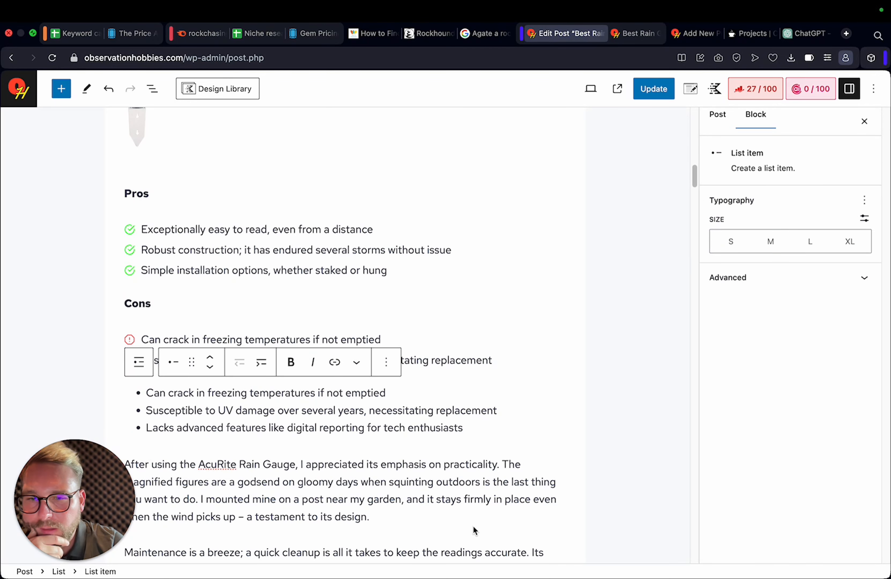
left_click(59, 571)
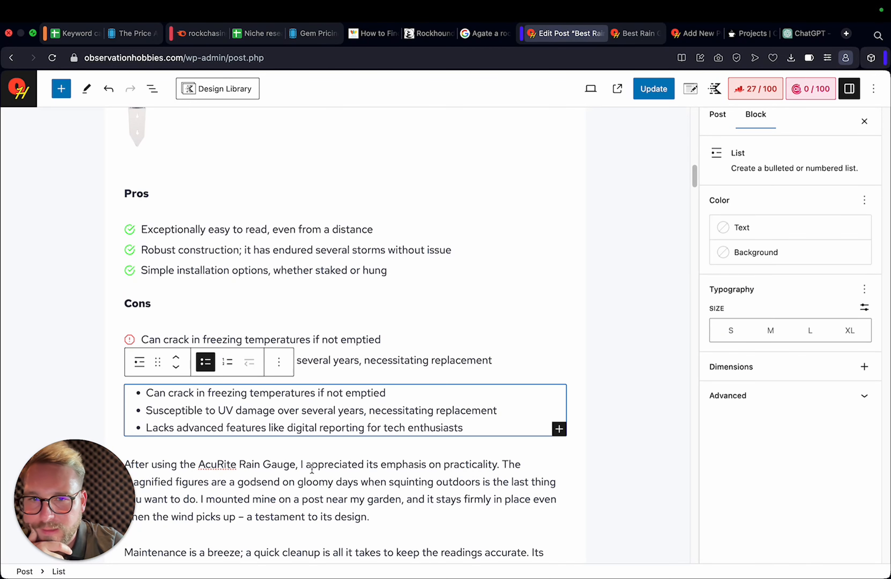
left_click(274, 370)
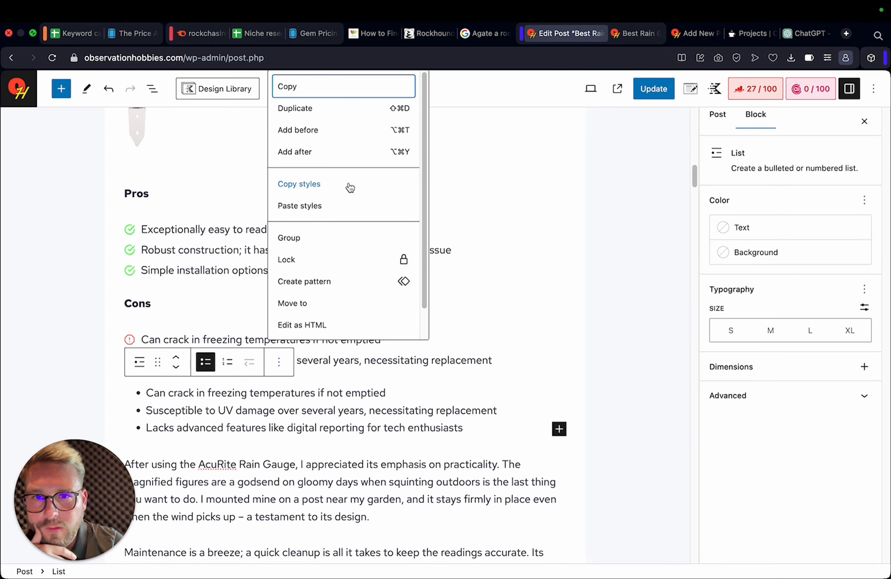
left_click(278, 364)
left_click(278, 364)
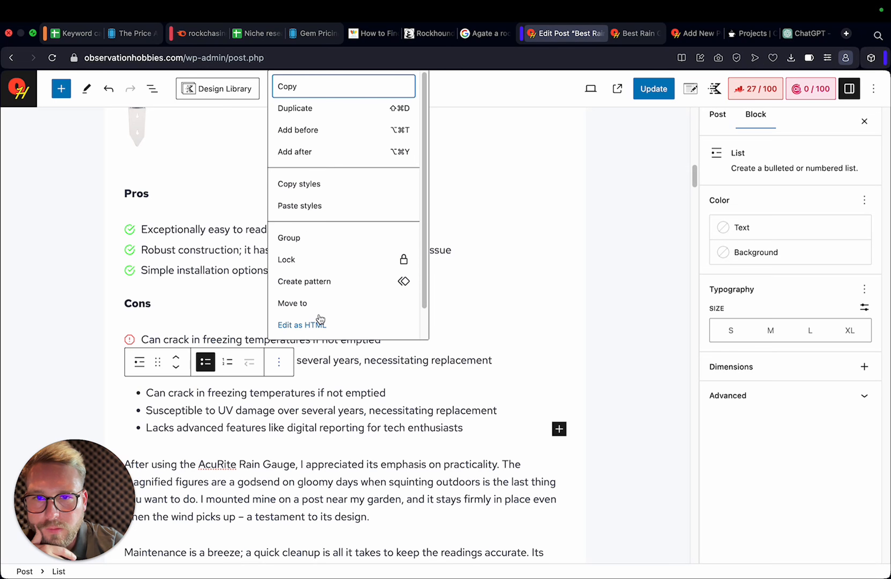
left_click(399, 428)
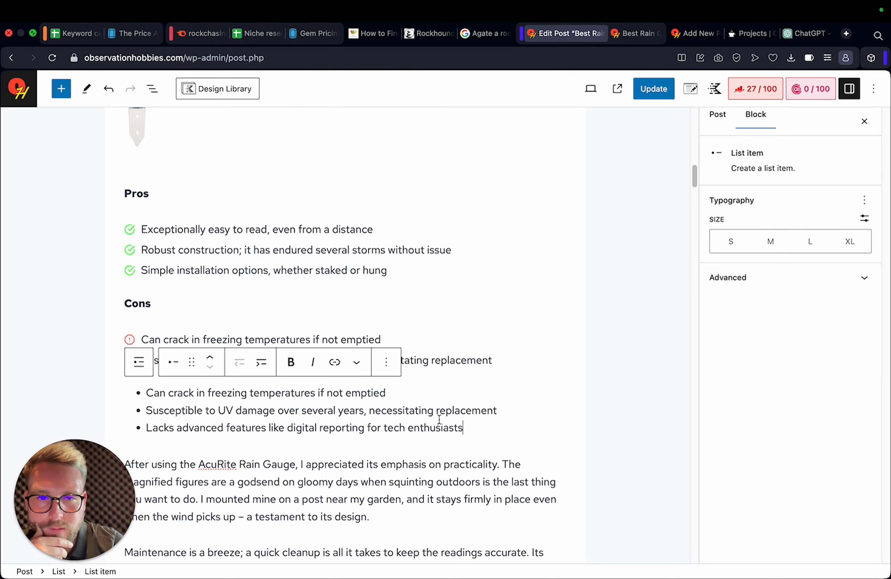
left_click_drag(469, 427, 147, 392)
key("BackSpace")
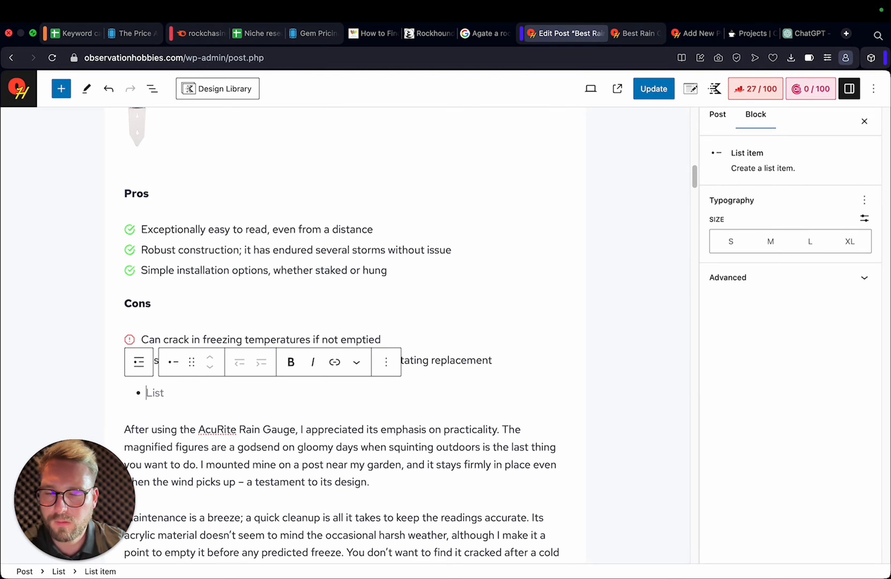
key("BackSpace")
Insert a 50 / 50 Columns block above the Pros label in the AcuRite section
left_click(417, 306)
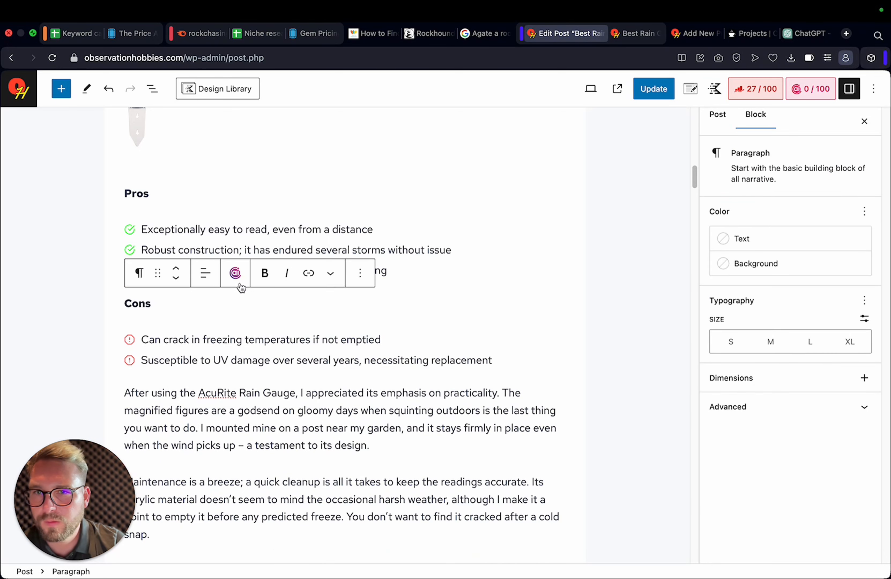
scroll(327, 356, "up", 5)
scroll(328, 354, "down", 1)
left_click(346, 331)
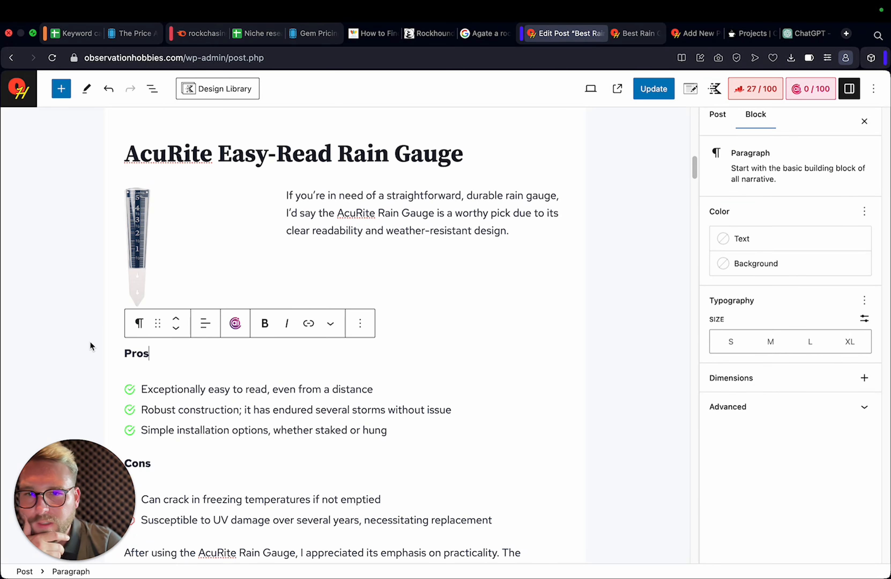
left_click(125, 354)
key("Return")
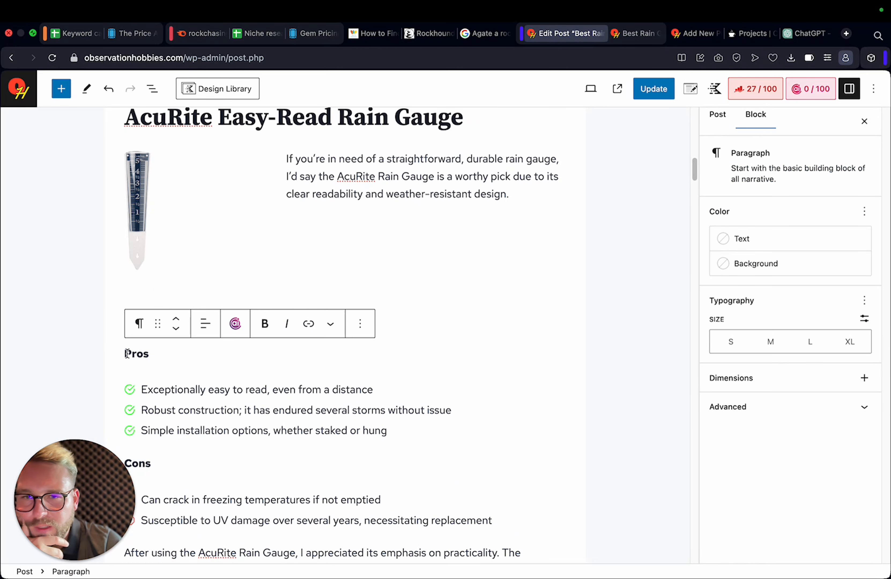
left_click(559, 315)
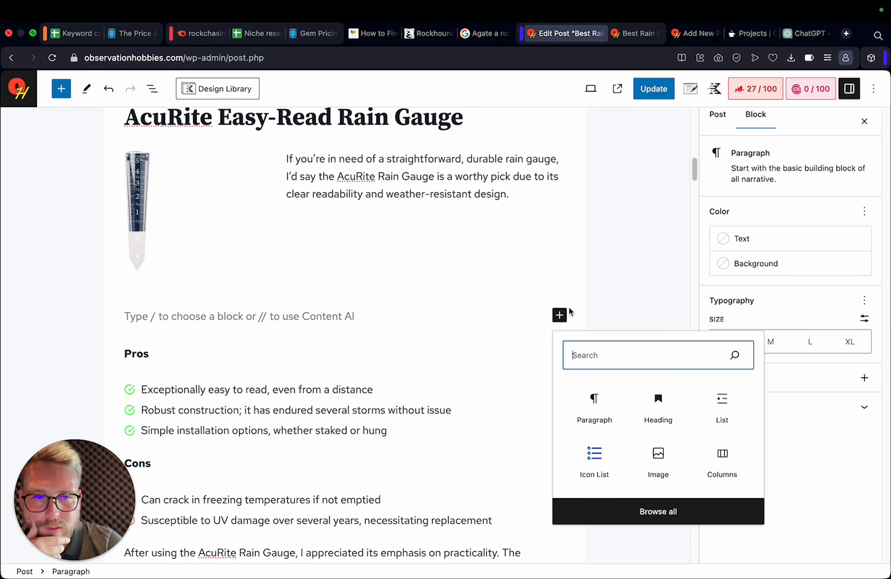
left_click(704, 455)
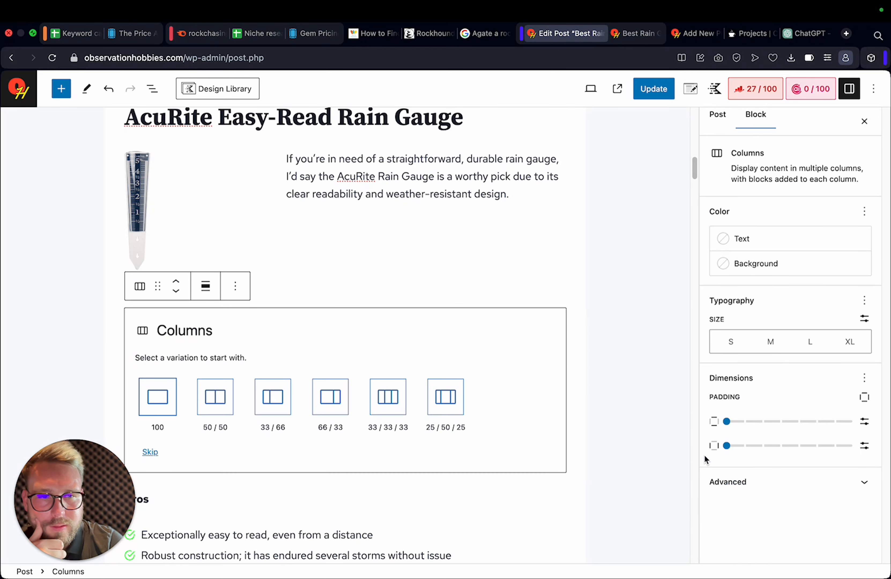
left_click(227, 392)
Use the List View to move the Pros paragraph into the first column of the new Columns block
left_click(194, 396)
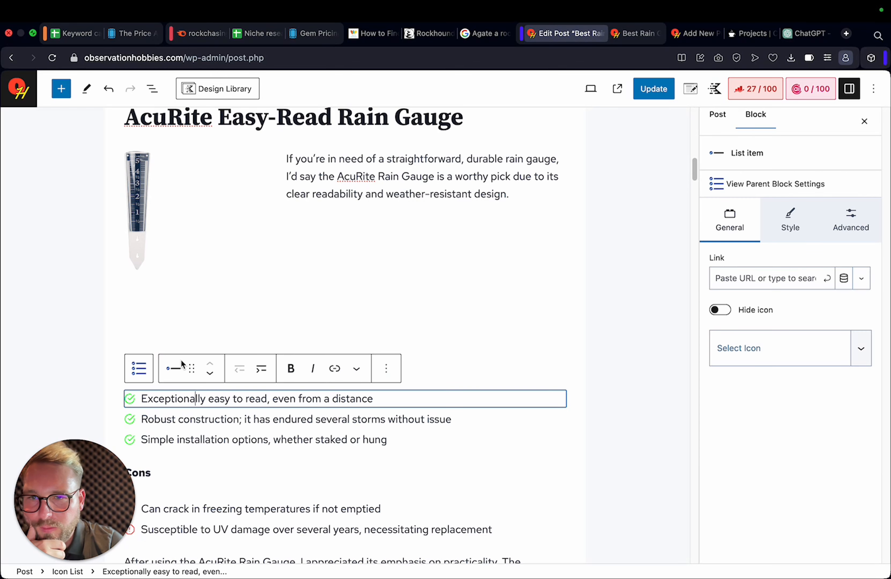
left_click(495, 381)
left_click(463, 360)
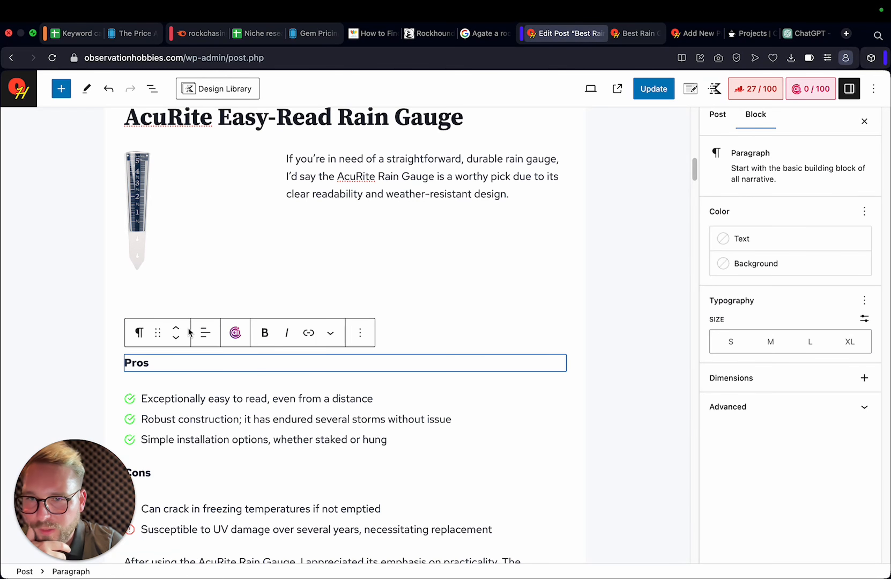
left_click(152, 89)
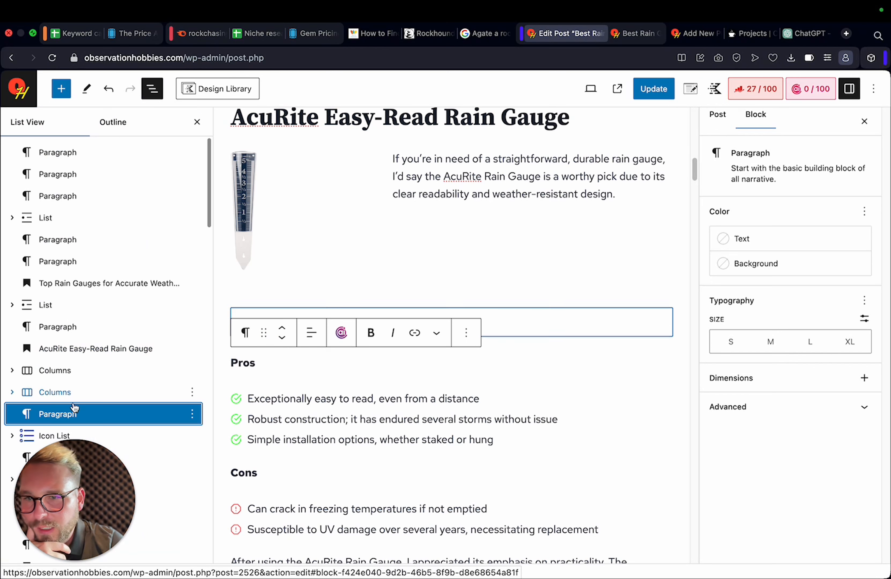
left_click(12, 391)
scroll(123, 424, "down", 5)
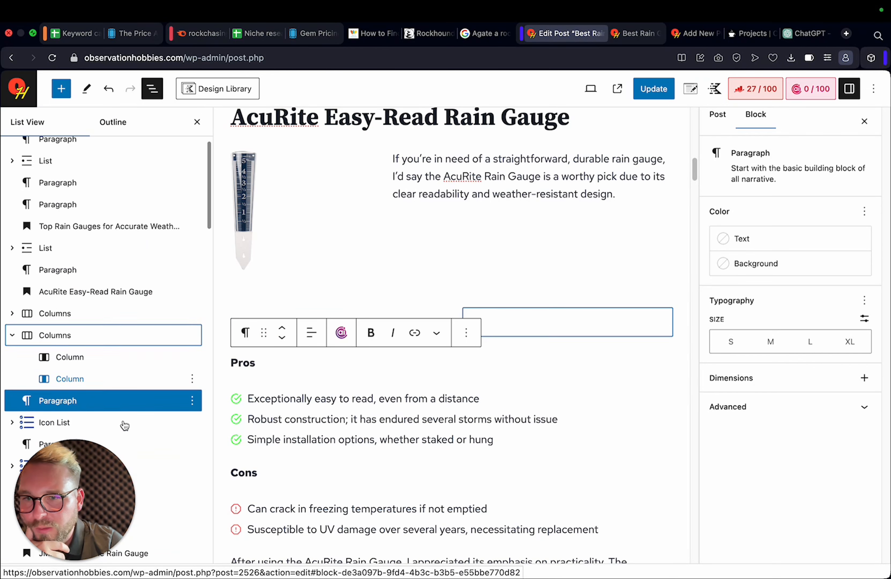
left_click_drag(70, 335, 80, 302)
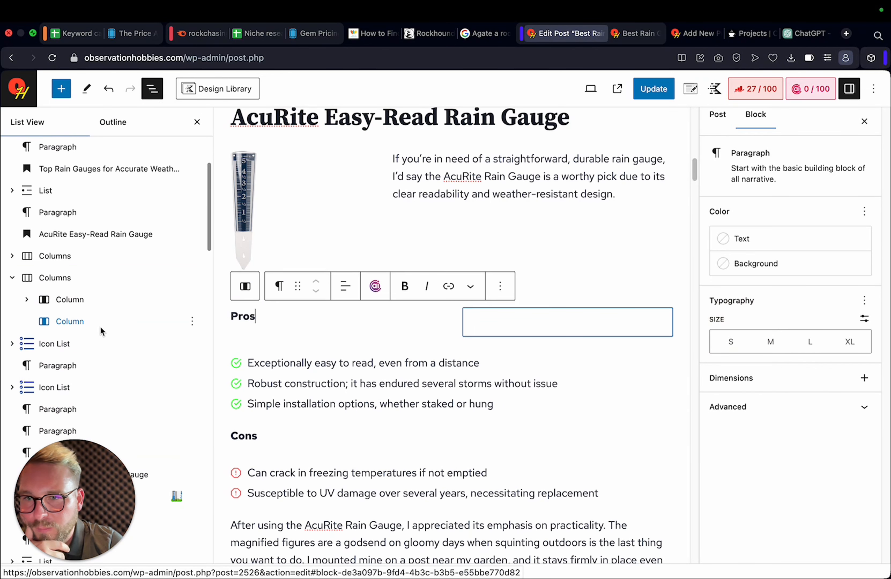
Move the Pros icon list into the first column, beneath the Pros paragraph
left_click(65, 343)
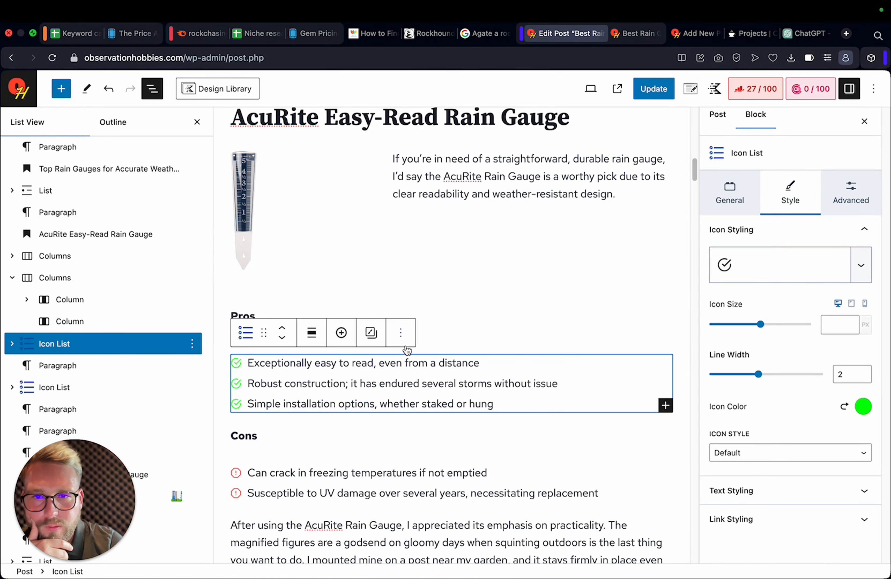
left_click(69, 299)
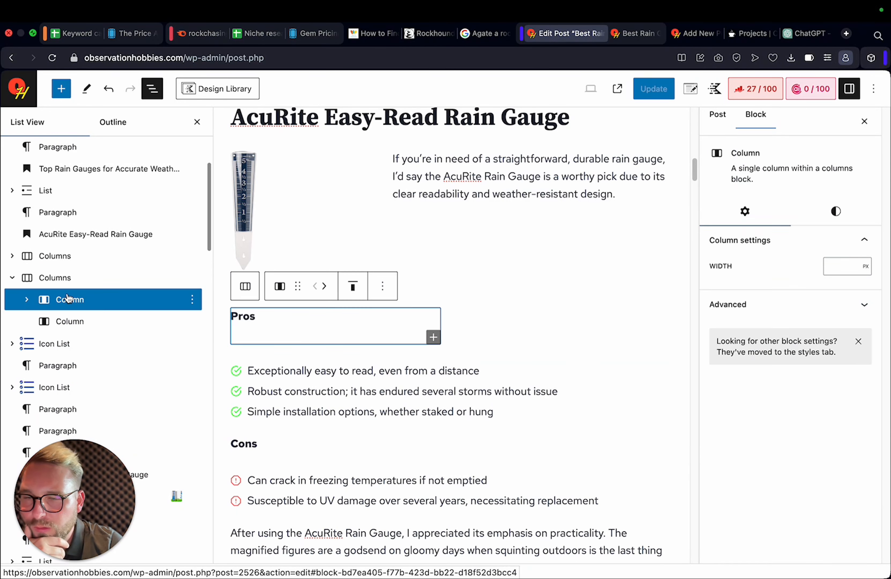
left_click(61, 344)
left_click_drag(62, 344, 107, 329)
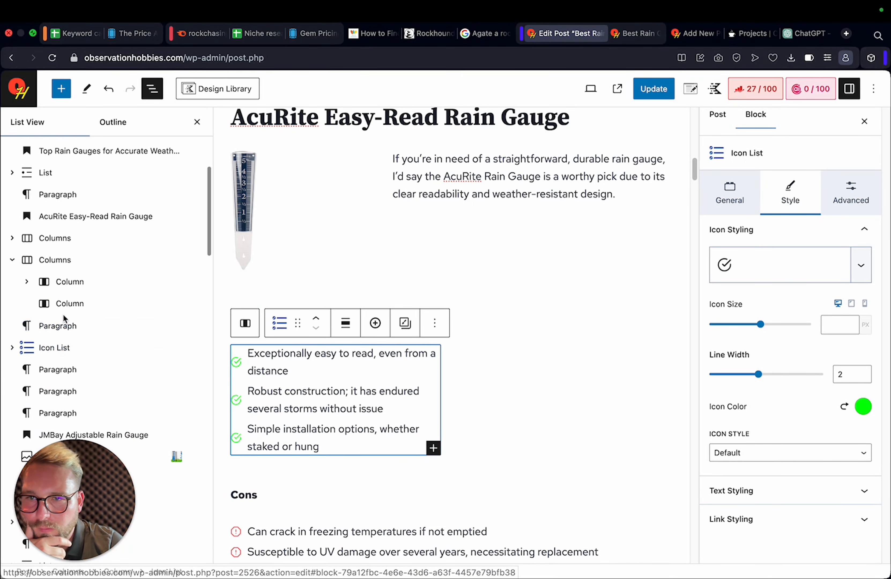
Move the Cons paragraph and its icon list into the second column
left_click_drag(66, 325, 72, 304)
left_click(424, 443)
scroll(426, 353, "up", 5)
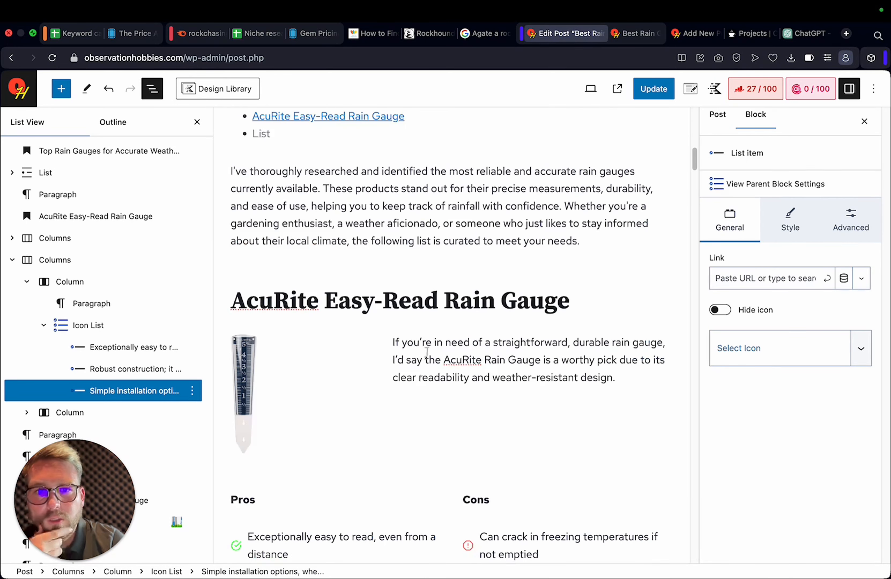
Review the rebuilt AcuRite section, from its heading and pros and cons columns through the three closing paragraphs
left_click(564, 308)
scroll(409, 297, "up", 5)
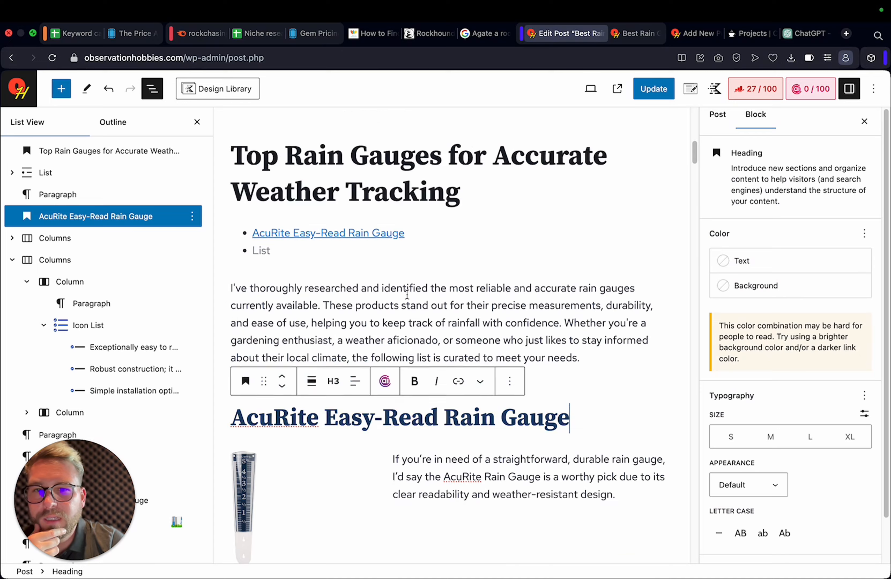
scroll(409, 301, "down", 4)
scroll(409, 301, "down", 6)
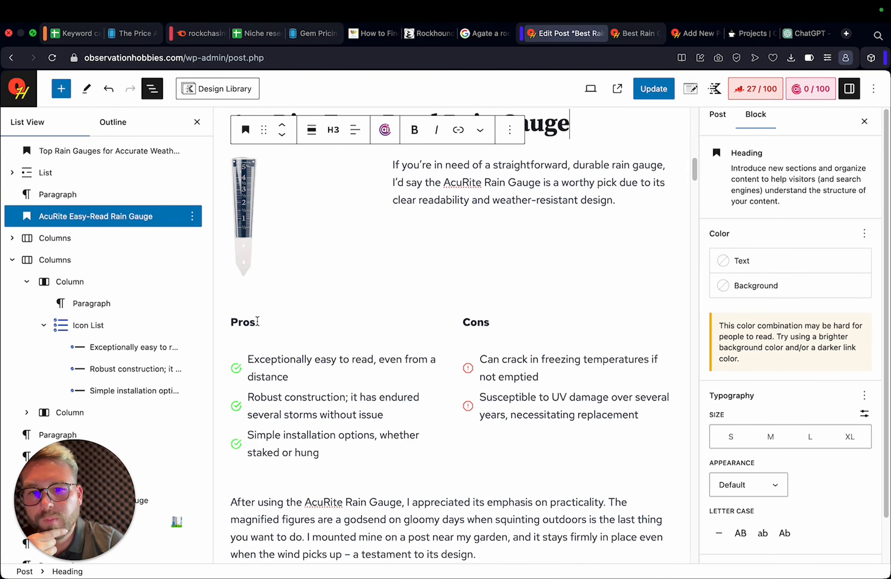
left_click(259, 323)
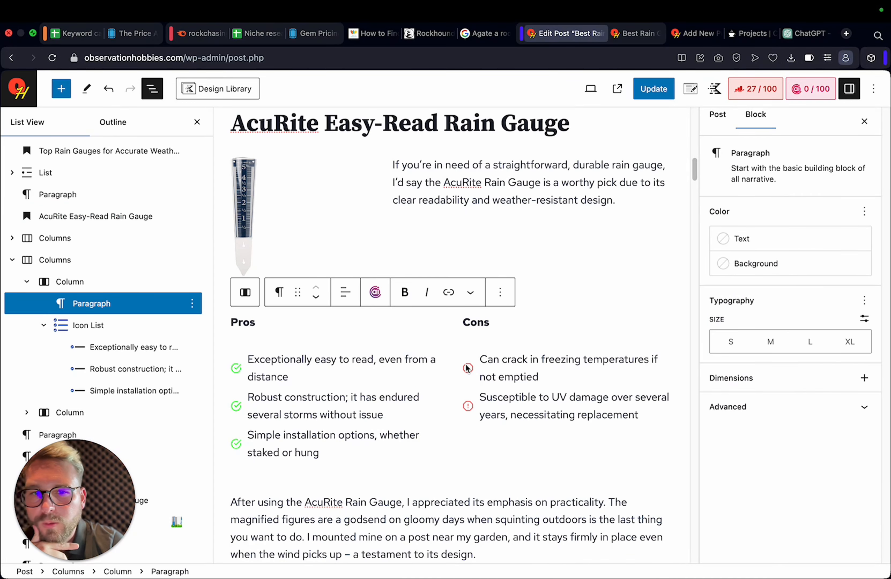
scroll(468, 363, "down", 8)
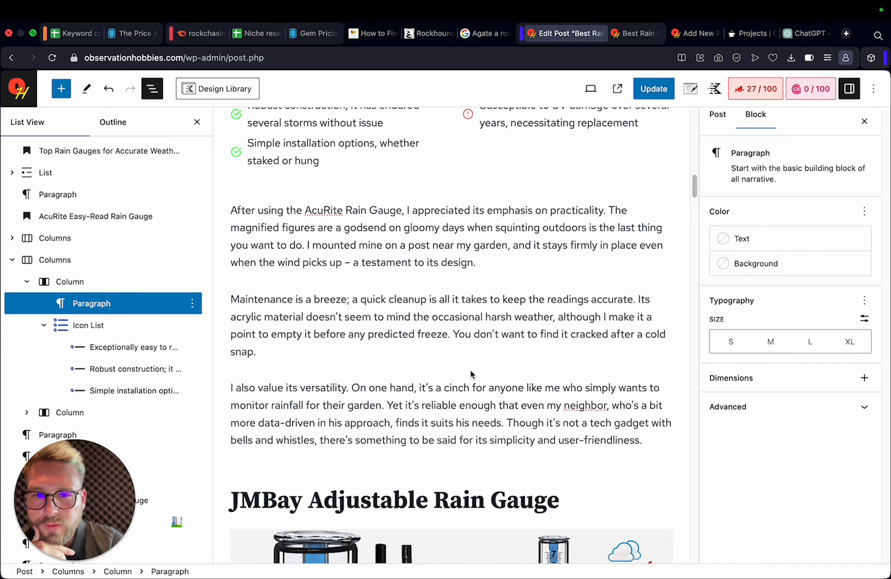
scroll(472, 374, "up", 2)
left_click(480, 375)
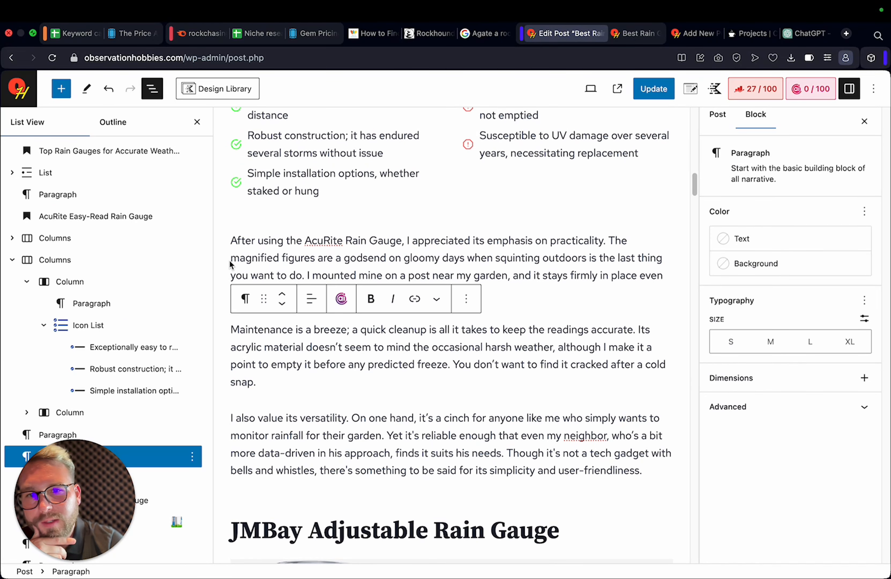
left_click_drag(232, 240, 643, 469)
left_click(651, 475)
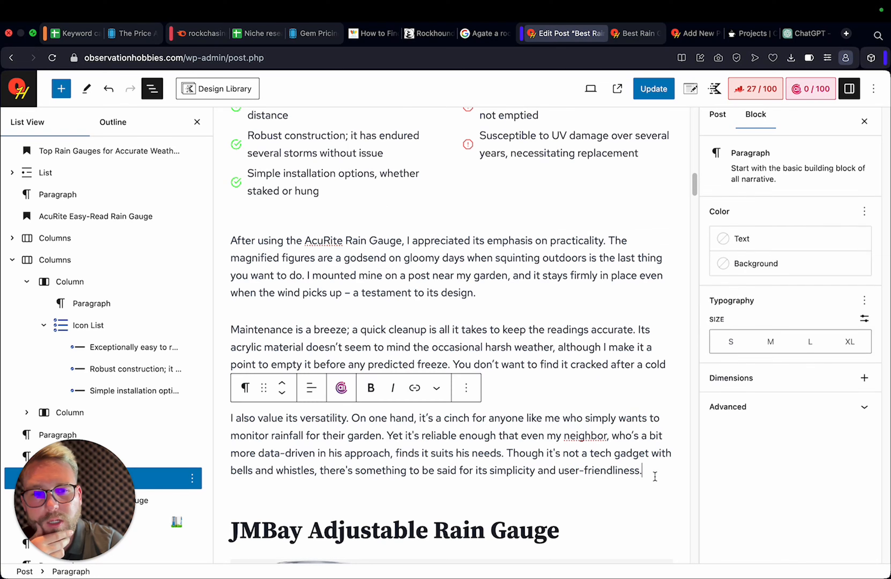
scroll(414, 376, "up", 7)
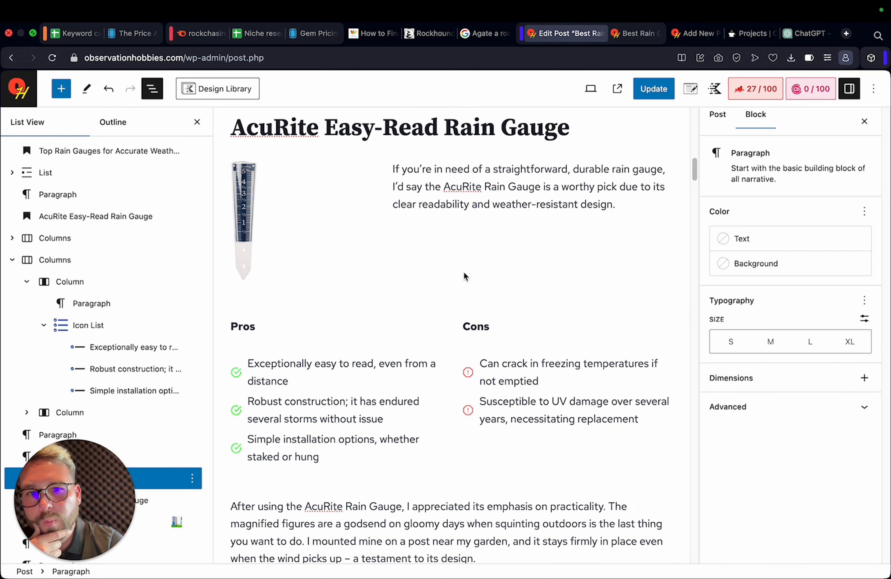
Inspect the Amazon affiliate links on the AcuRite Easy-Read and JMBay Adjustable Rain Gauge headings
left_click(462, 274)
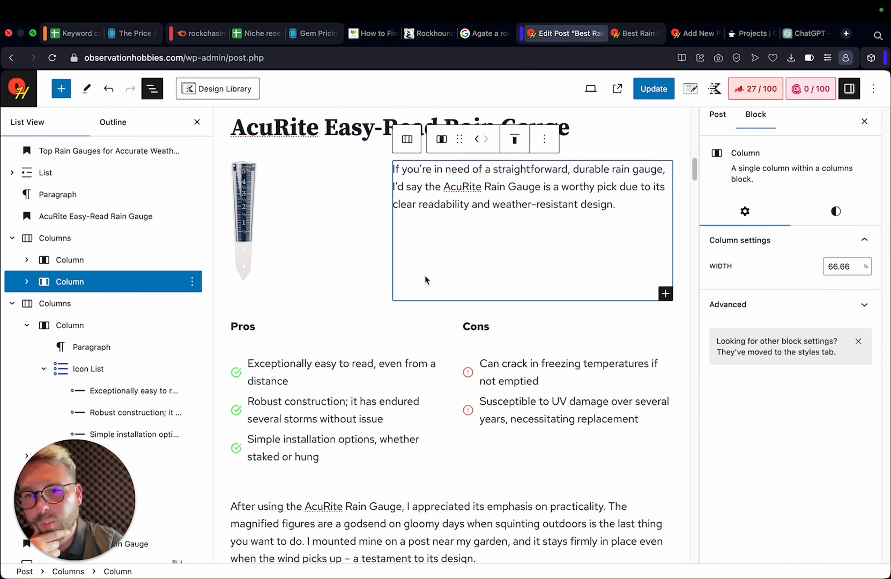
scroll(445, 226, "up", 2)
scroll(337, 239, "up", 3)
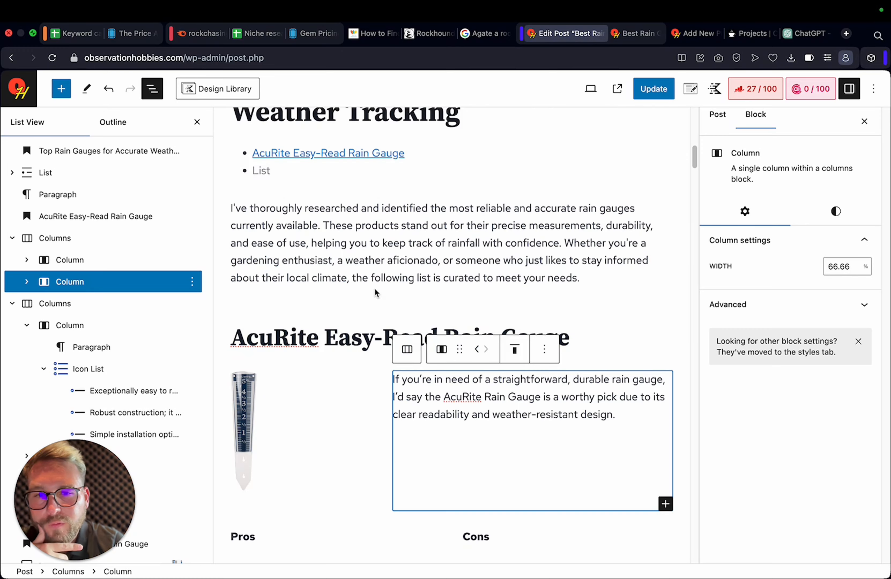
left_click(338, 326)
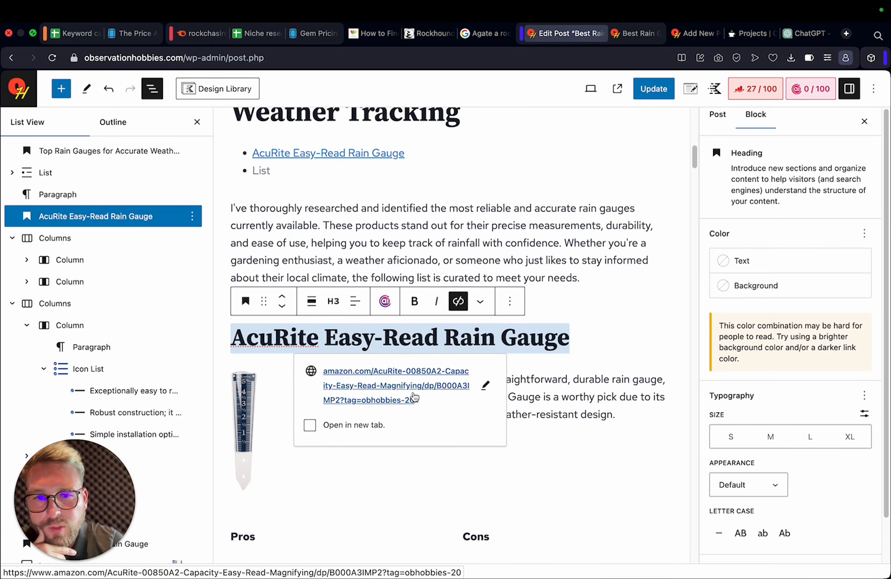
left_click(412, 281)
scroll(444, 335, "down", 15)
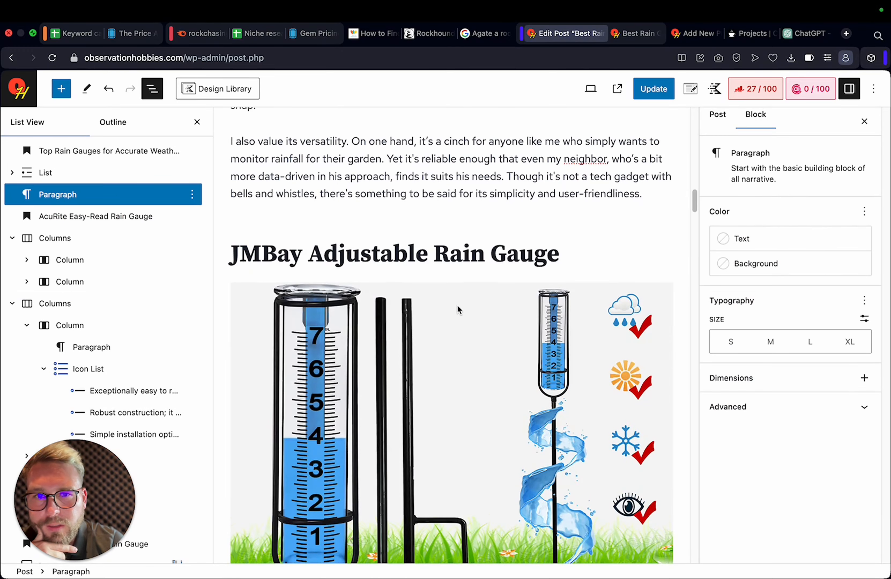
scroll(463, 275, "down", 2)
left_click(465, 263)
left_click(525, 201)
double_click(525, 201)
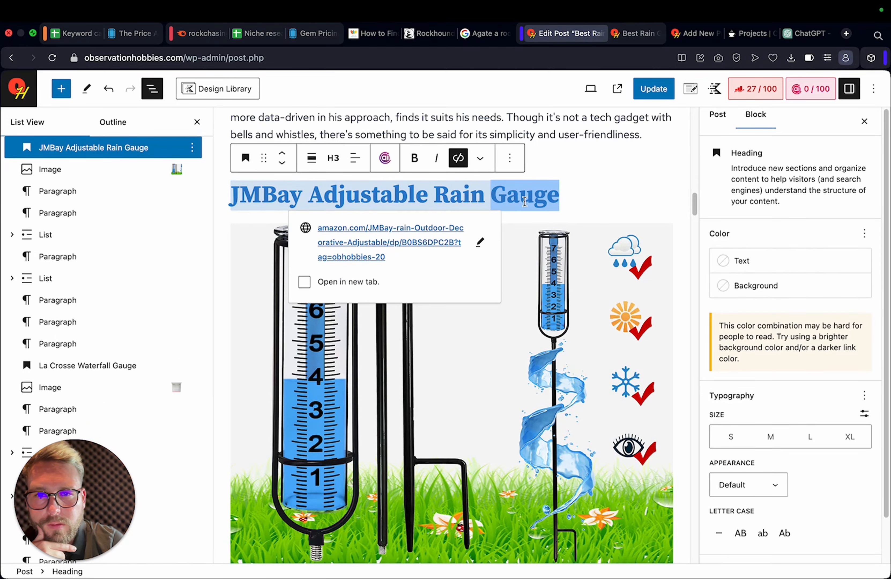
left_click(526, 199)
scroll(479, 302, "up", 15)
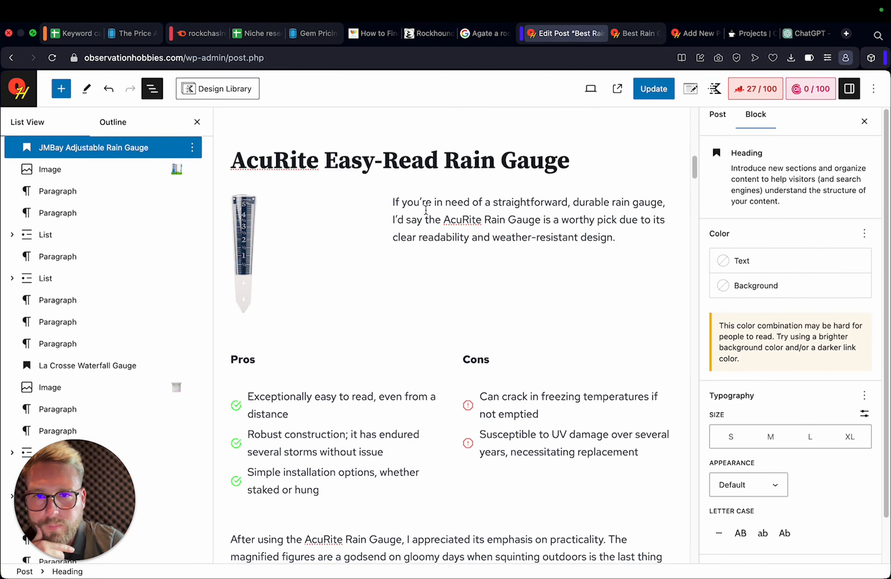
Select and copy the linked heading text "Stratus Precision Gauge"
left_click(326, 282)
scroll(326, 282, "down", 20)
triple_click(433, 253)
key("super+c")
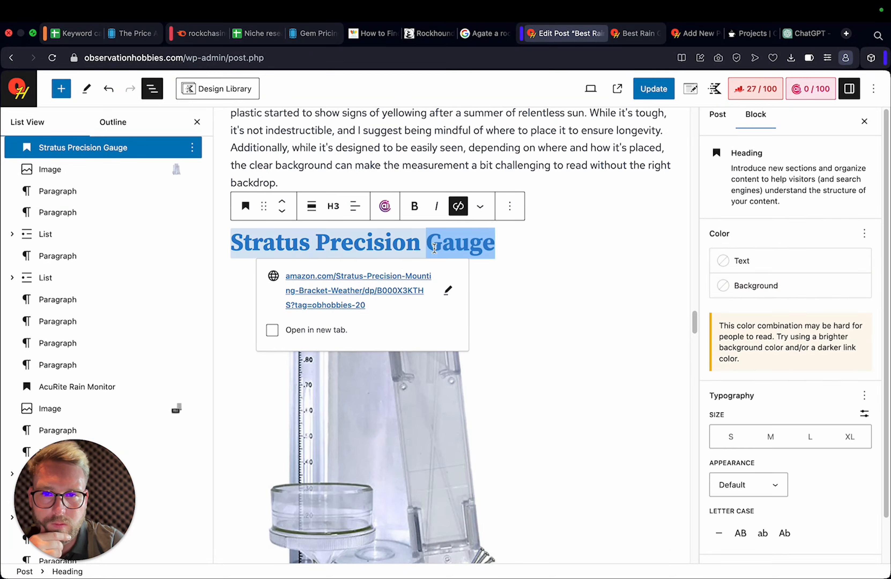
Add the copied Stratus Precision Gauge link as the fourth item of the product list under the Top Rain Gauges heading
left_click_drag(693, 319, 694, 147)
left_click(399, 392)
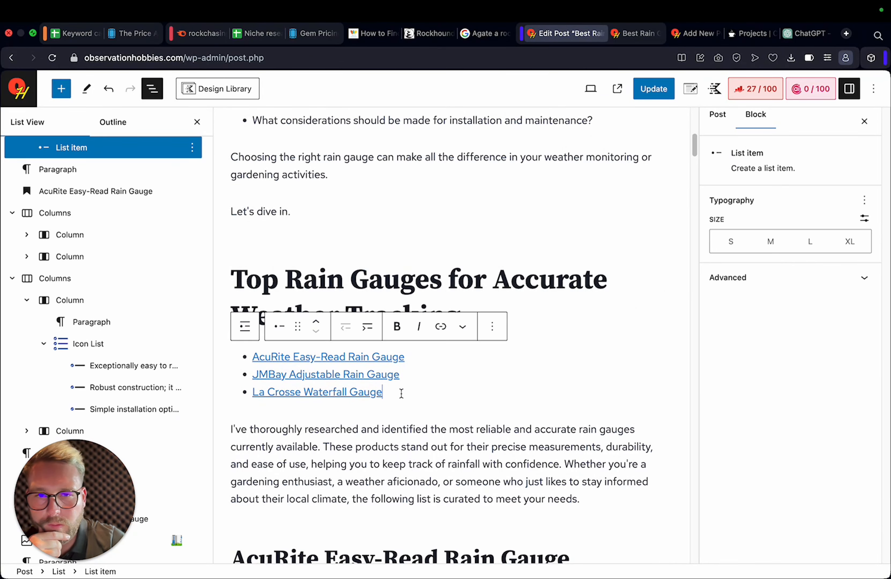
key("Return")
key("super+v")
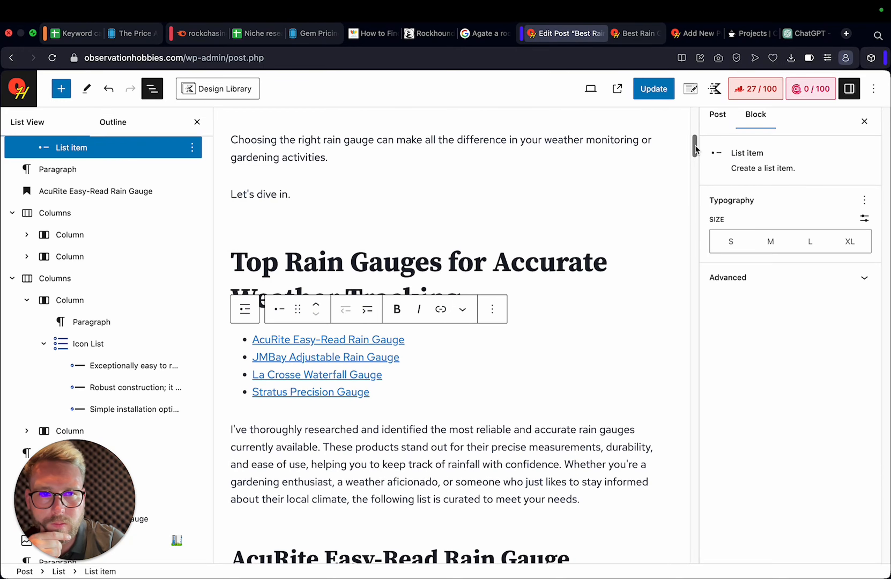
Copy the linked AcuRite Rain Monitor heading and paste it as the fifth item of the product list
left_click_drag(694, 146, 694, 378)
triple_click(290, 275)
key("cmd+c")
scroll(291, 276, "up", 20)
left_click(390, 376)
key("Return")
key("cmd+v")
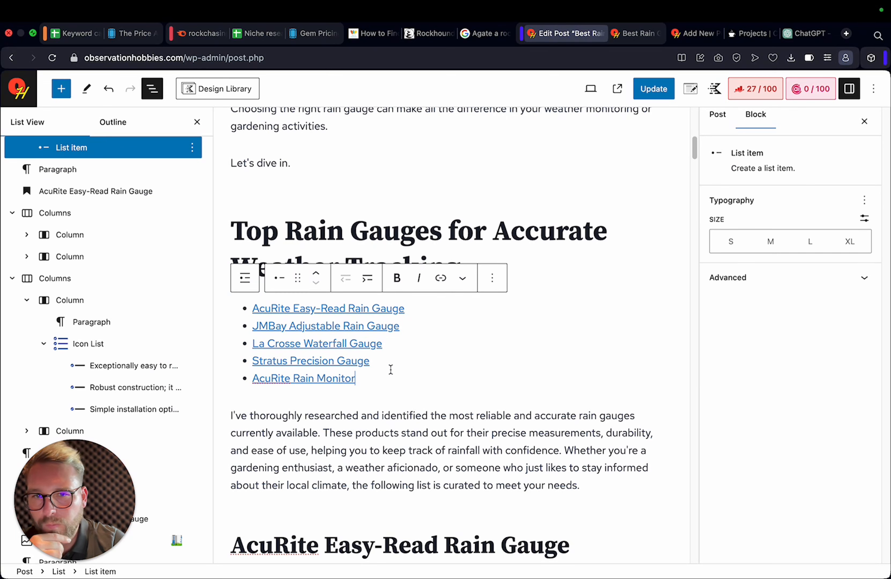
Append "- Top Pick" to the AcuRite Easy-Read Rain Gauge list item and make the words "Top Pick" bold
left_click(445, 312)
type("- Top Pick")
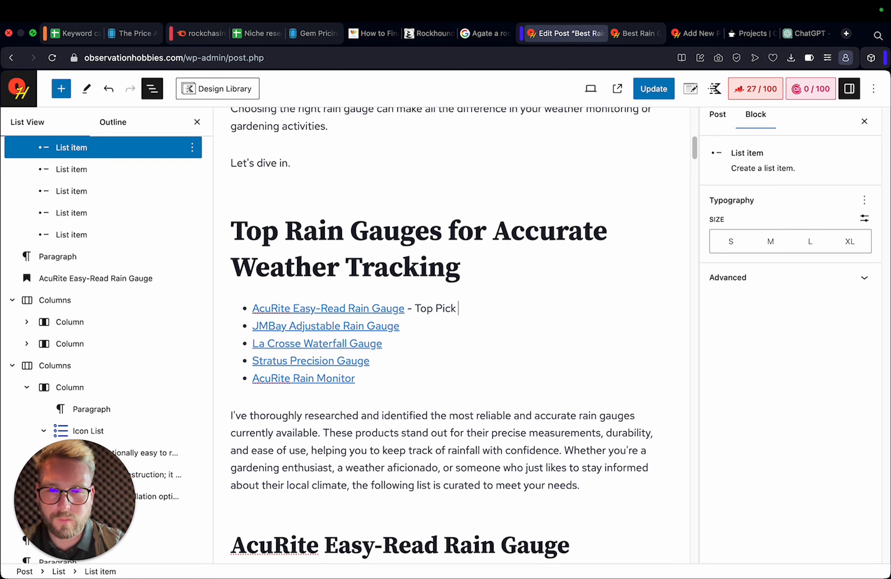
double_click(449, 309)
left_click(450, 309)
left_click(419, 309)
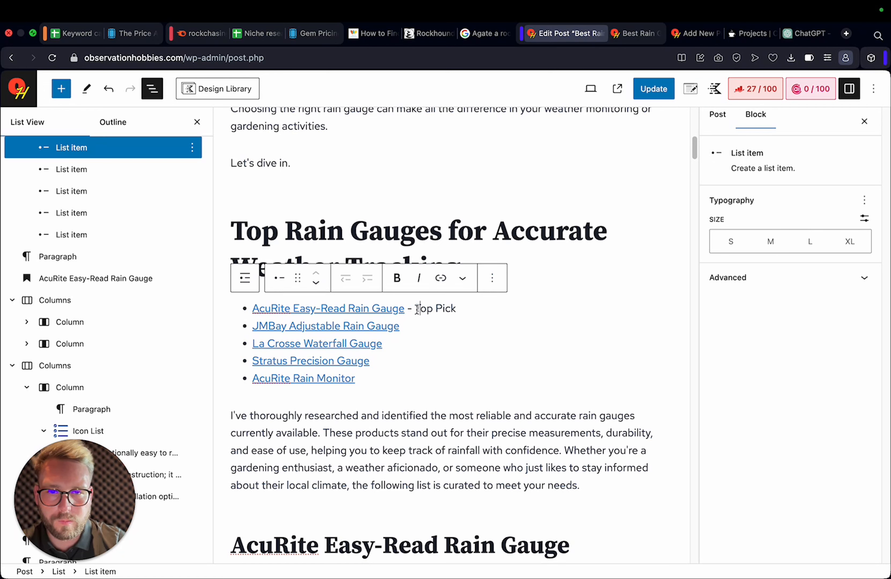
left_click_drag(419, 309, 455, 310)
key("super+b")
left_click(464, 313)
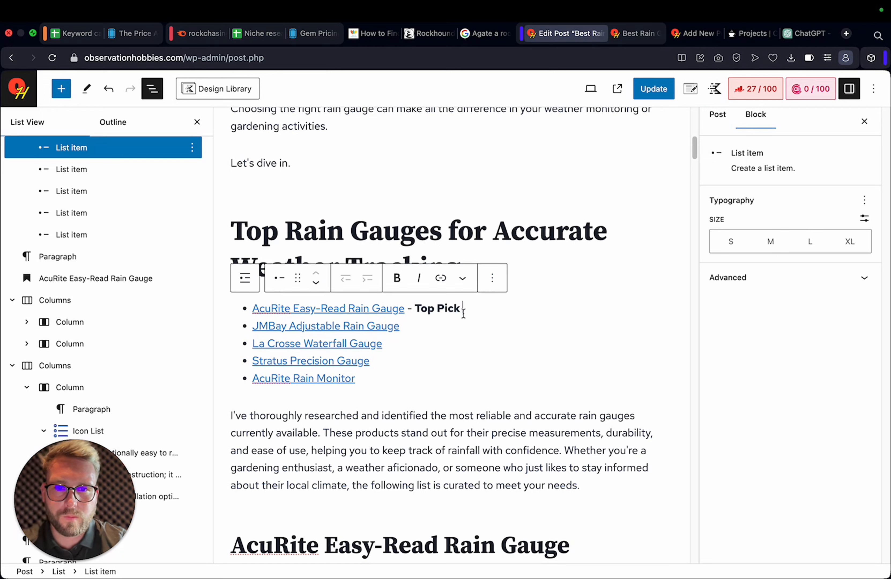
Review the product sections from AcuRite Easy-Read through JMBay Adjustable to La Crosse Waterfall Gauge
left_click(454, 341)
left_click(456, 328)
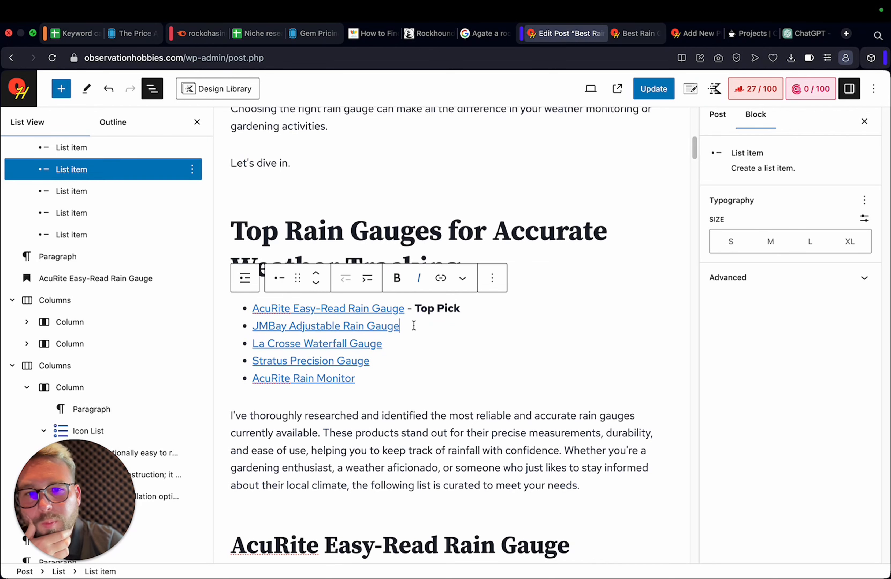
scroll(343, 457, "down", 3)
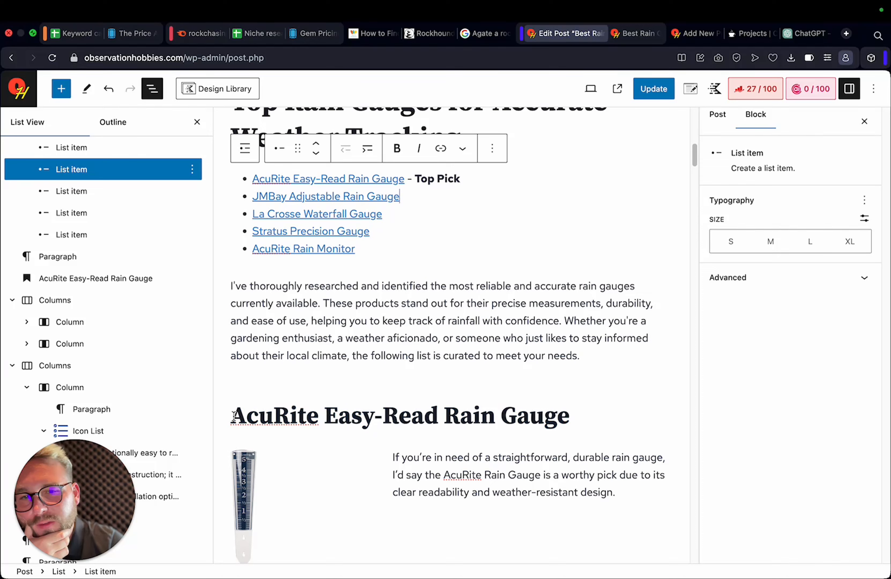
left_click(603, 414)
scroll(541, 447, "down", 2)
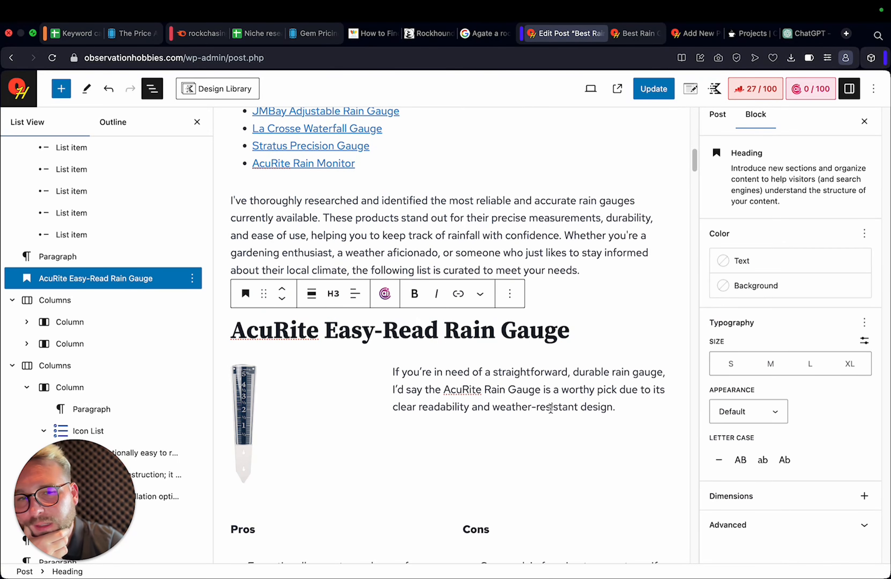
scroll(552, 422, "down", 15)
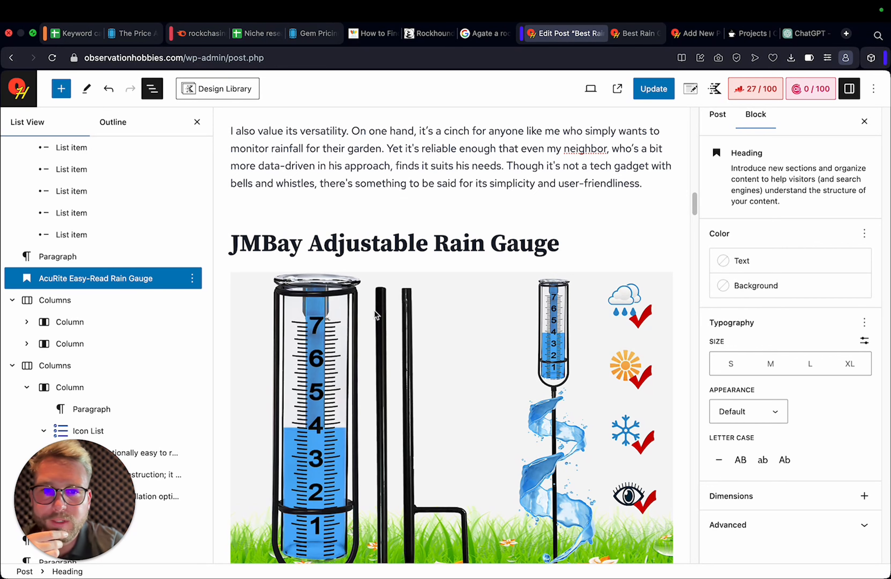
scroll(472, 311, "down", 15)
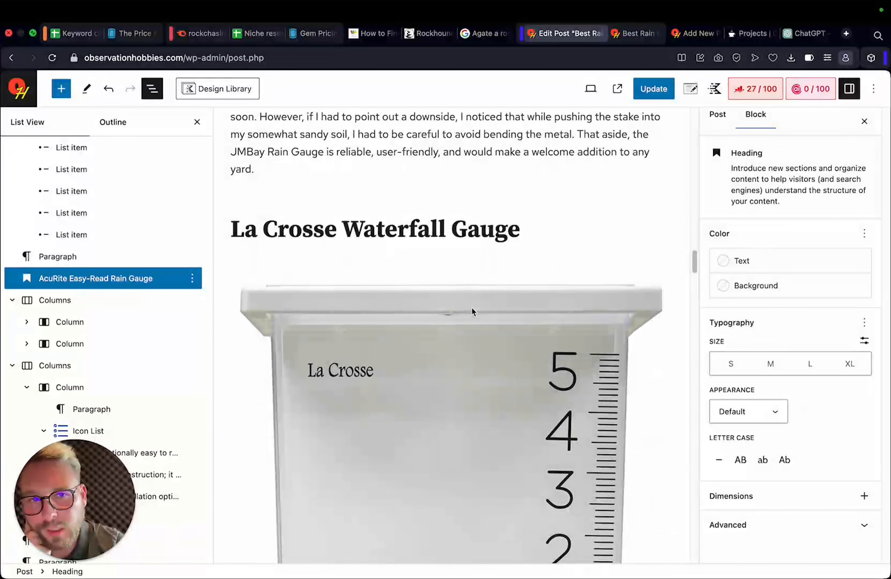
scroll(375, 327, "up", 15)
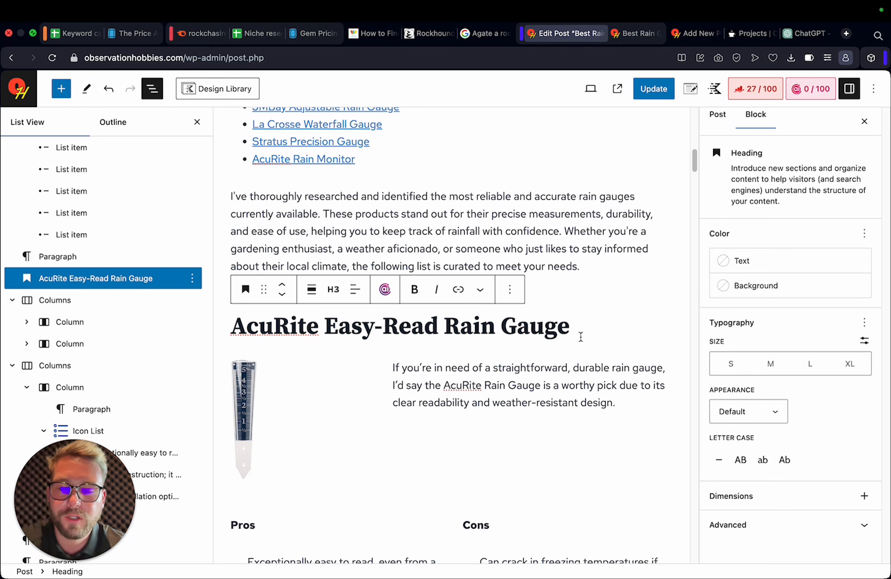
Review the Top Rain Gauges heading together with its linked product list and introductory paragraph
left_click(524, 264)
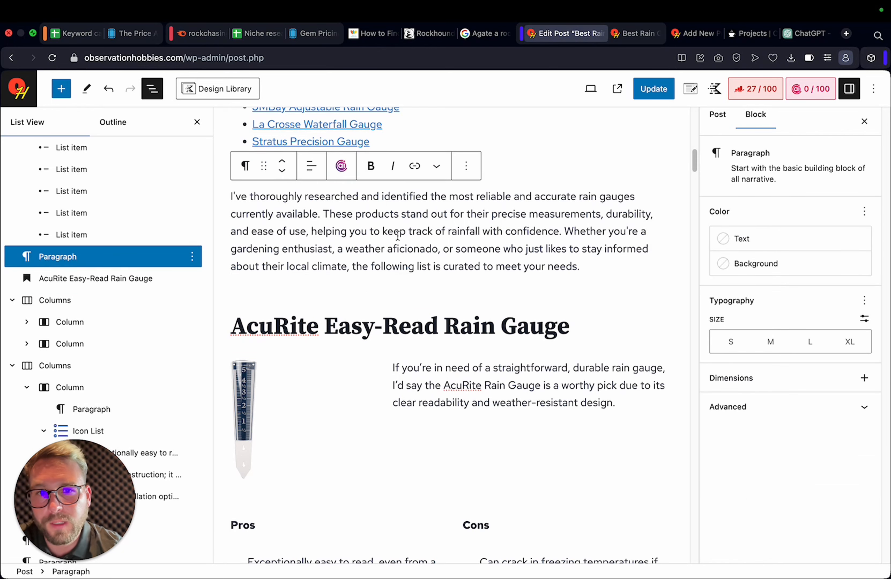
scroll(413, 259, "up", 2)
scroll(417, 268, "up", 4)
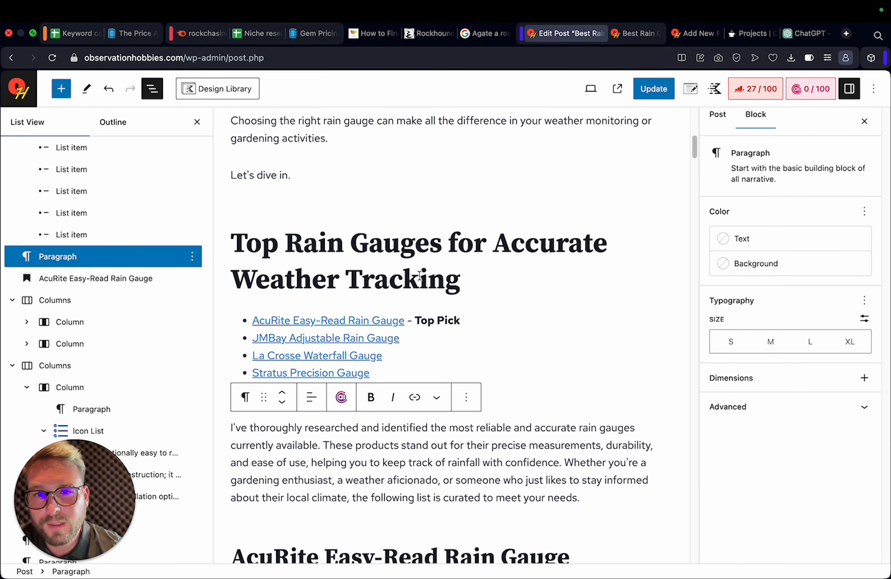
left_click(386, 243)
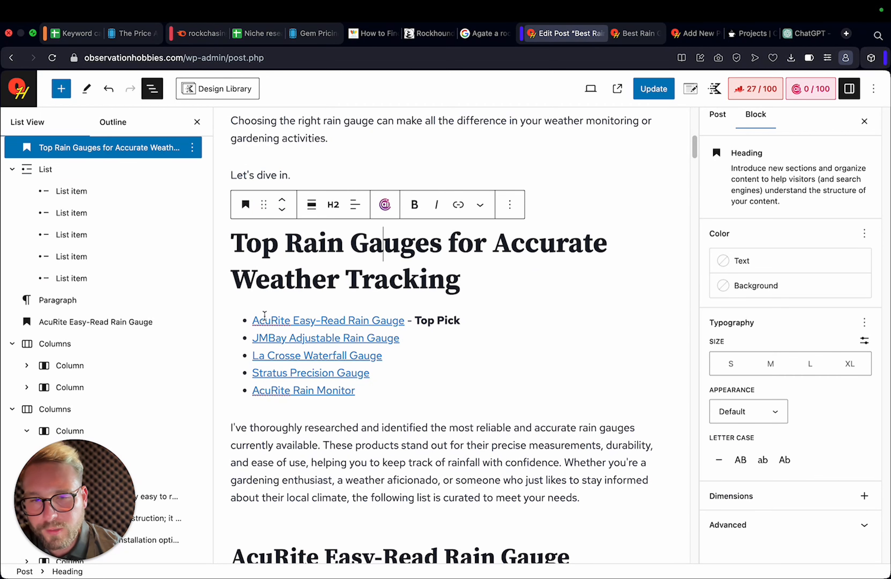
left_click_drag(245, 244, 472, 271)
left_click(433, 274)
left_click_drag(234, 234, 390, 377)
left_click(415, 256)
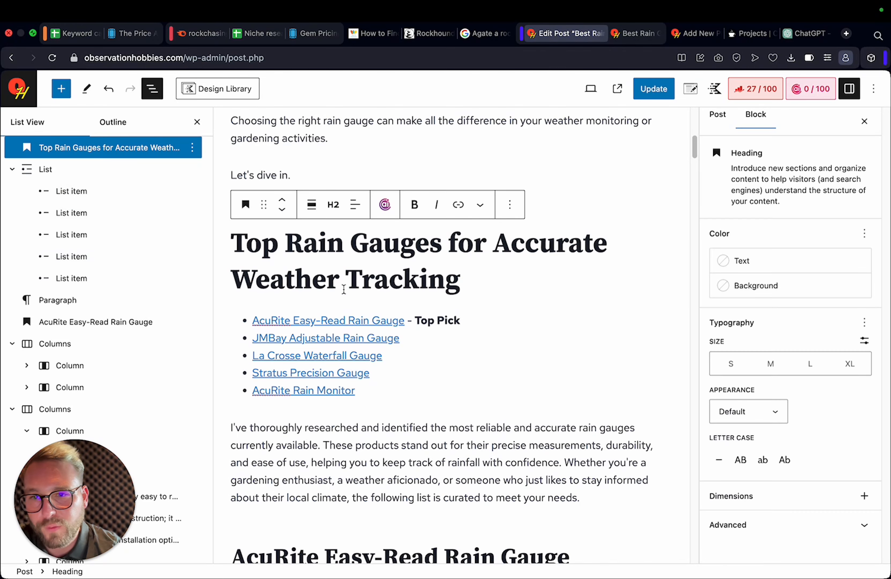
Update the rain gauge post and reload its live page on observationhobbies.com
scroll(451, 268, "up", 10)
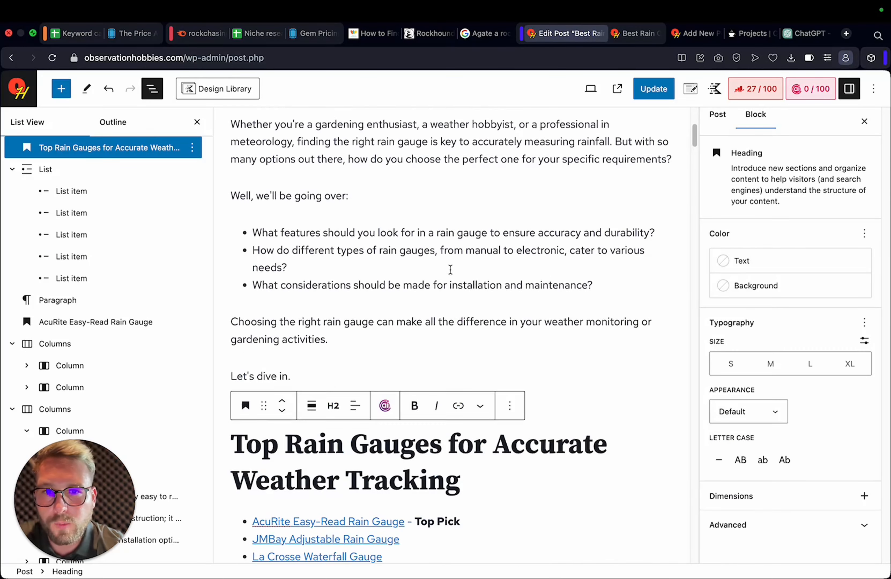
left_click(656, 90)
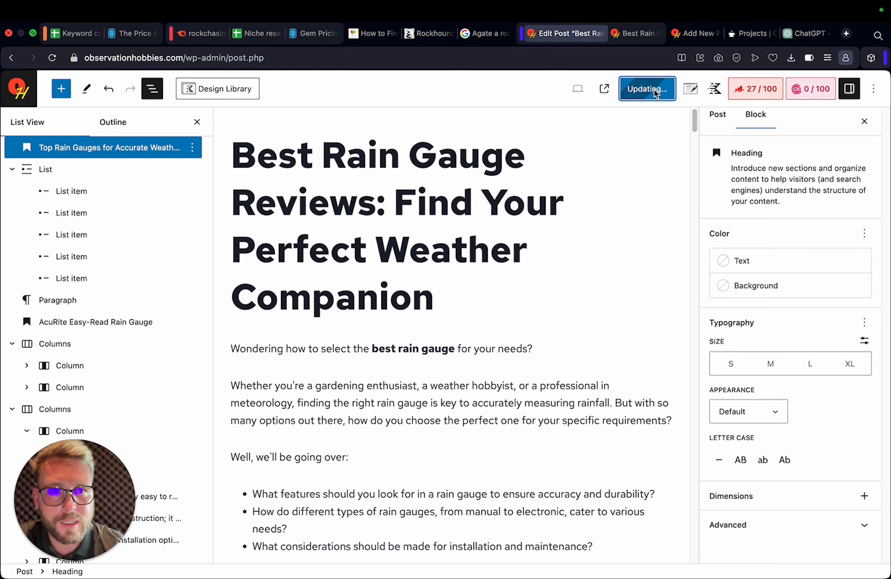
scroll(467, 342, "down", 15)
scroll(407, 171, "down", 15)
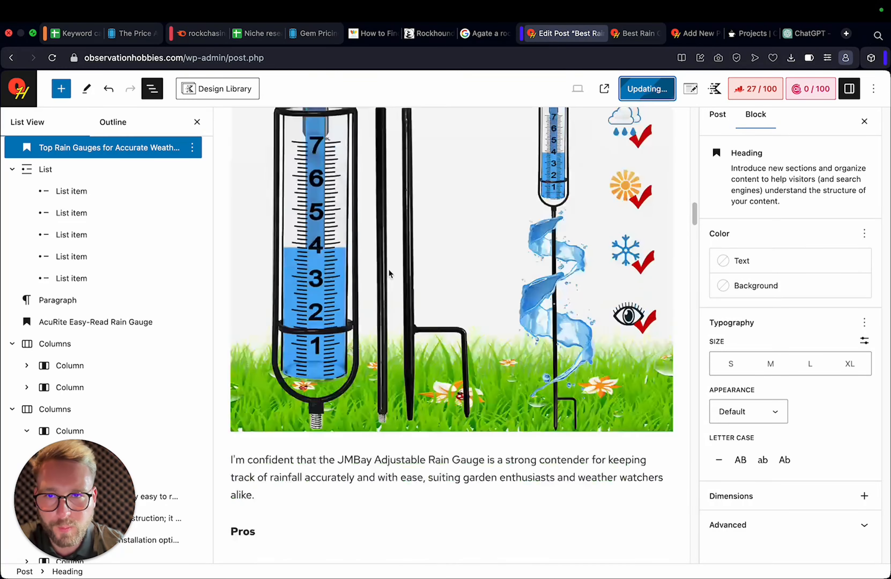
scroll(387, 376, "up", 5)
left_click(635, 33)
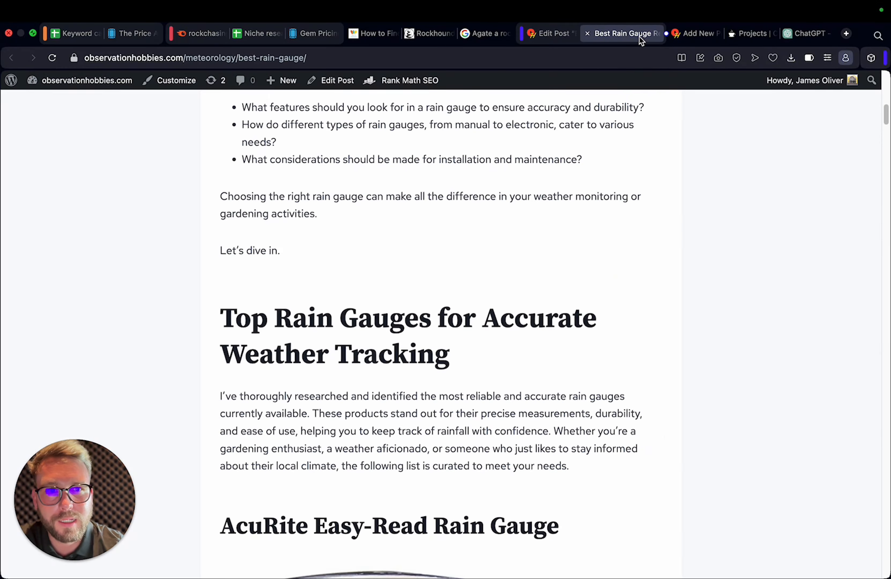
scroll(187, 121, "up", 10)
left_click(53, 59)
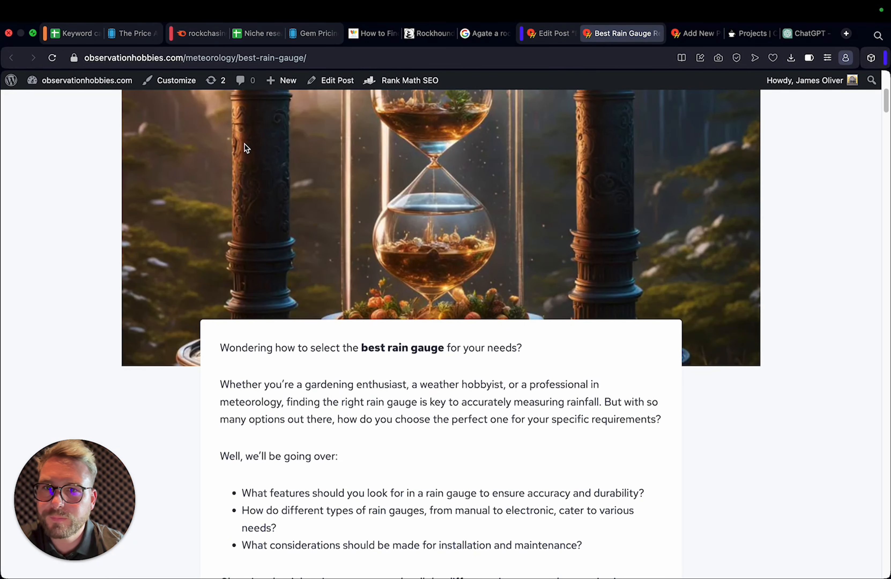
Review the live article's linked product list and the AcuRite section with its pros and cons columns
scroll(463, 342, "down", 15)
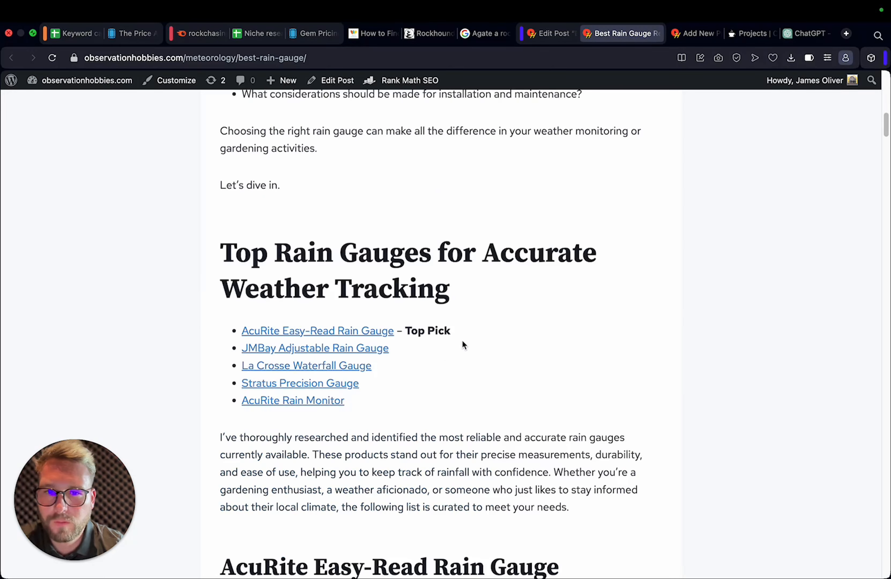
scroll(462, 340, "up", 9)
scroll(424, 334, "down", 12)
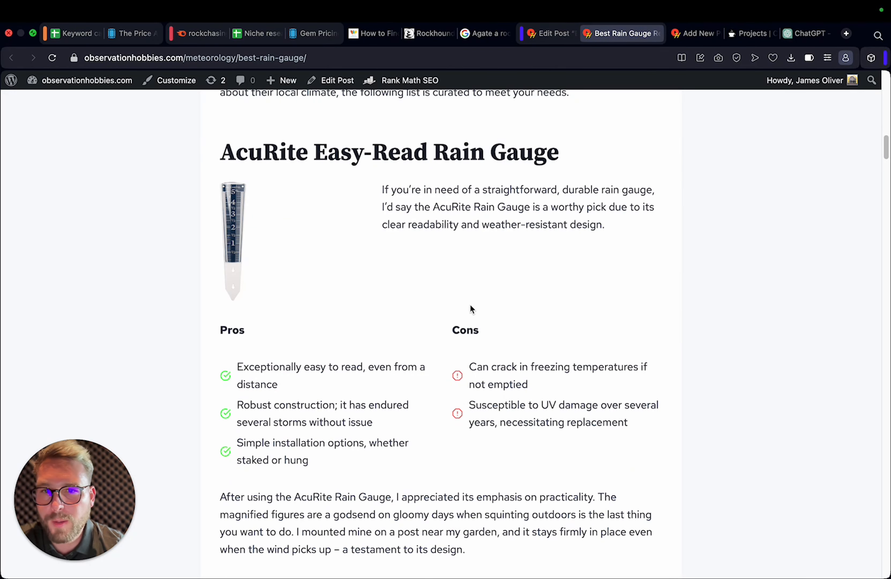
scroll(368, 185, "up", 6)
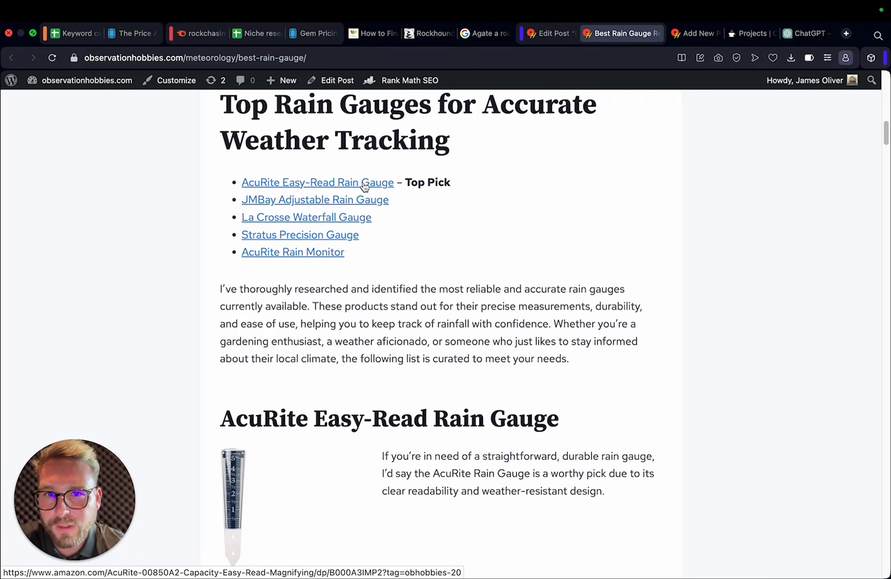
scroll(396, 304, "down", 4)
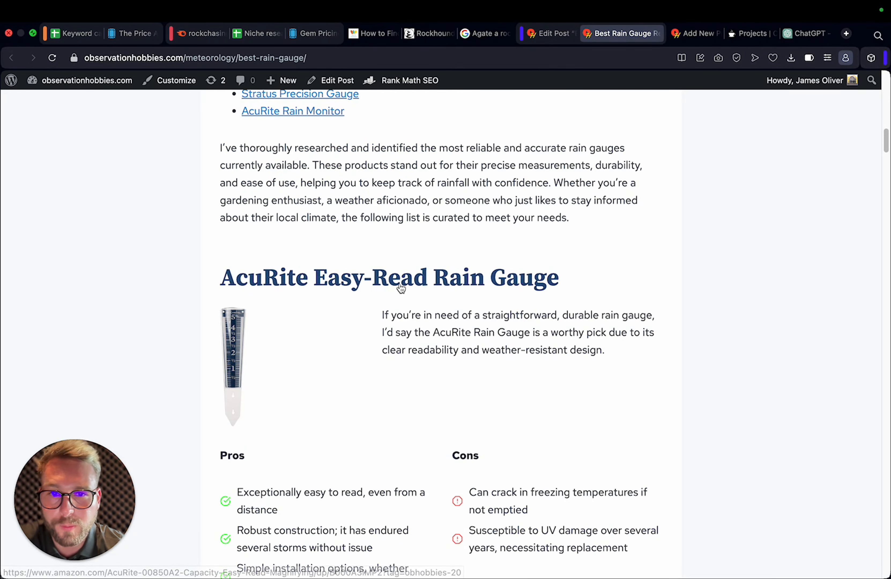
scroll(512, 378, "down", 5)
scroll(400, 380, "up", 20)
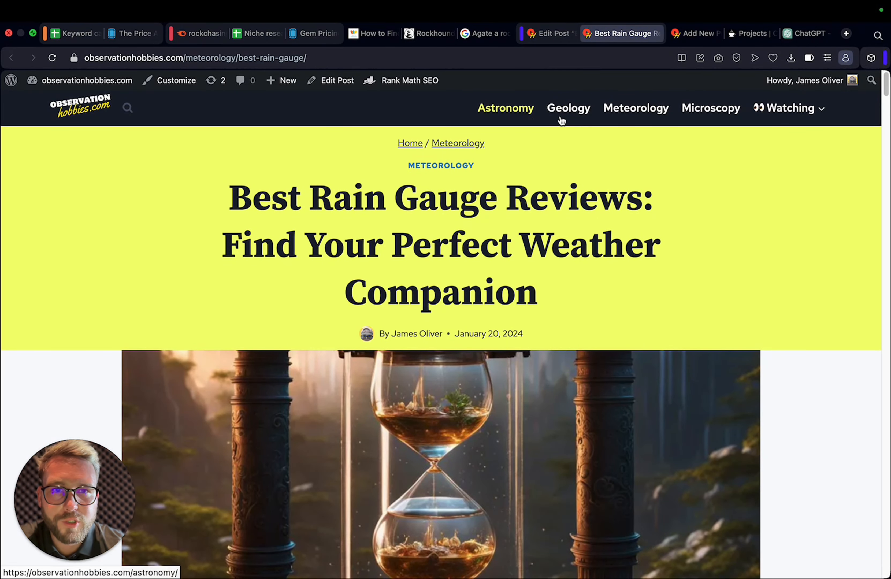
Open the article "Best Looking Galaxies: A Visual Tour of the Universe's Marvels" from the Astronomy category
left_click(525, 112)
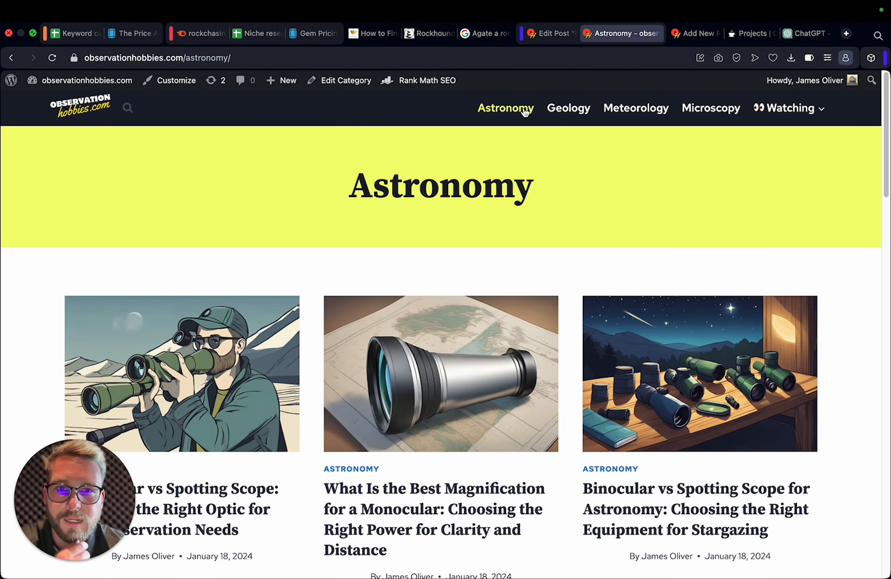
scroll(488, 285, "down", 4)
scroll(486, 293, "down", 8)
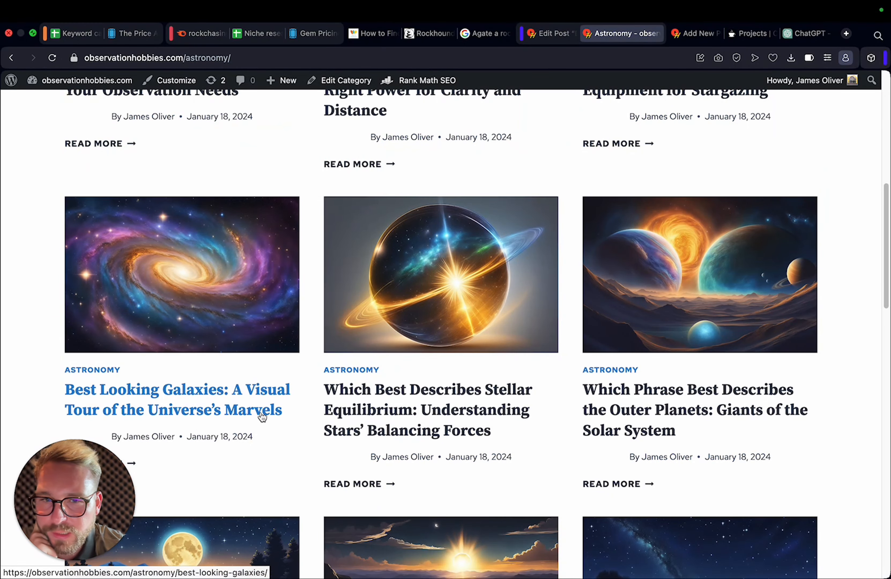
left_click(217, 406)
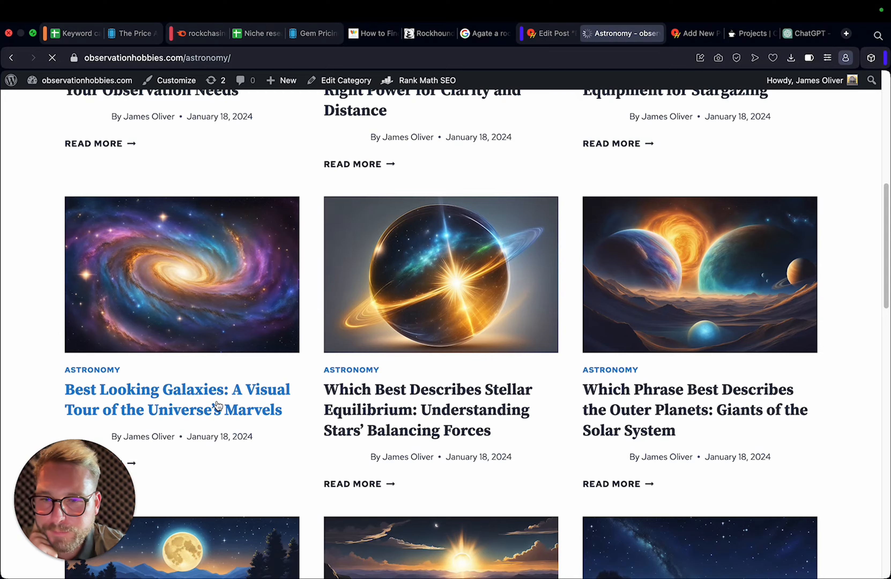
Copy the galaxies article's full text and paste it into a new SEO FT Snippet chat in ChatGPT
scroll(259, 371, "down", 1)
scroll(259, 371, "down", 10)
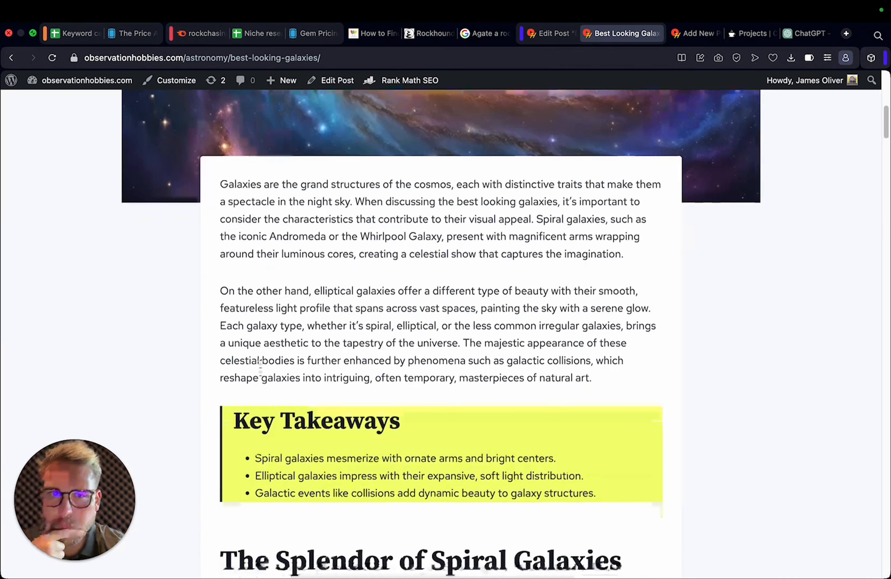
scroll(259, 366, "down", 2)
scroll(259, 364, "up", 10)
scroll(259, 383, "down", 6)
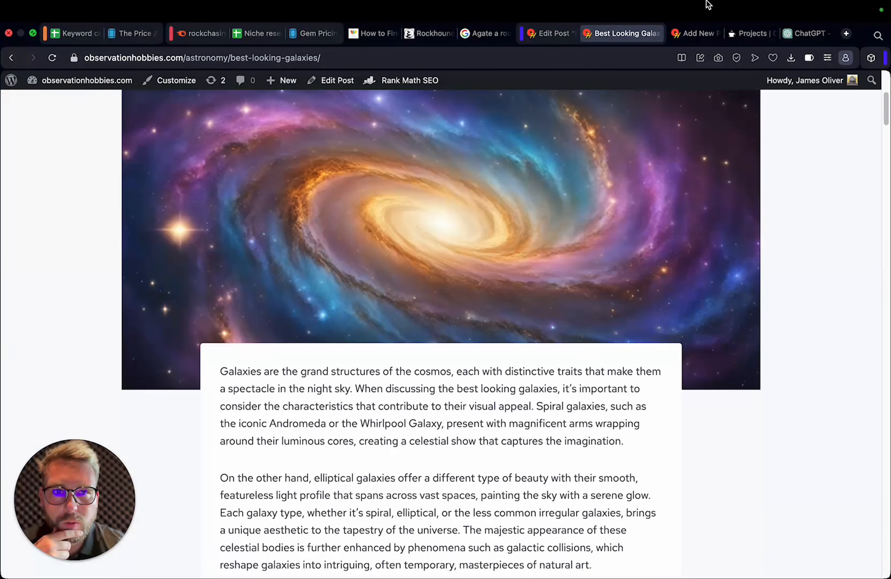
scroll(293, 353, "down", 1)
left_click_drag(293, 353, 654, 434)
left_click(810, 34)
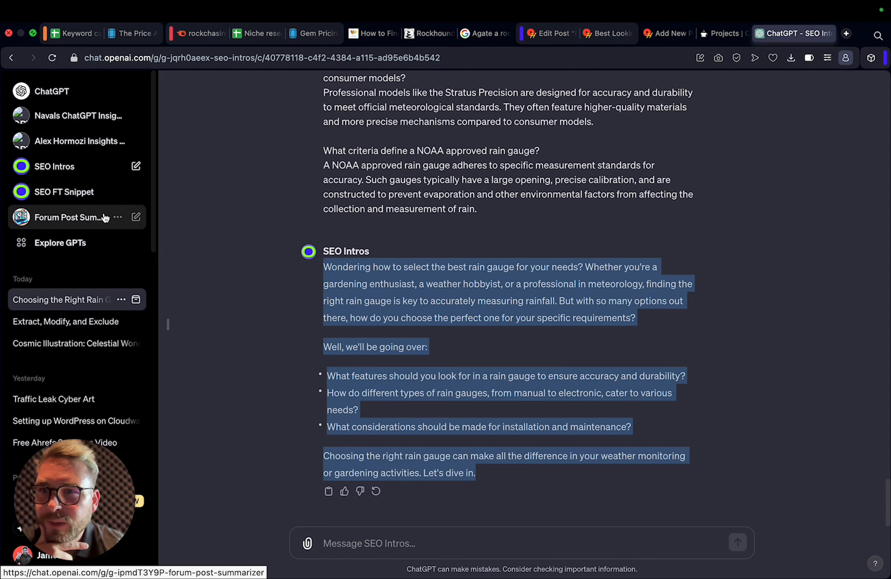
left_click(83, 193)
key("super+v")
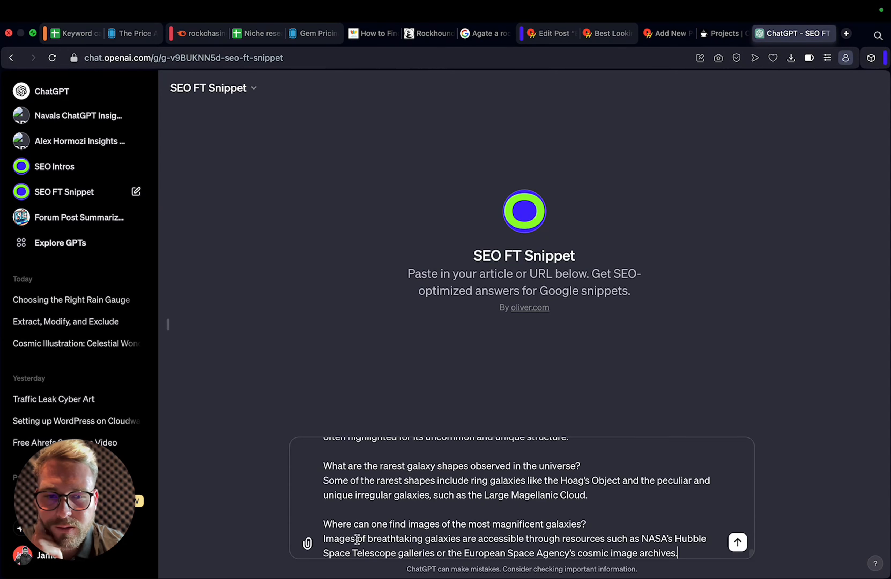
Return to the galaxies article and copy its full title
left_click(611, 33)
scroll(553, 321, "up", 20)
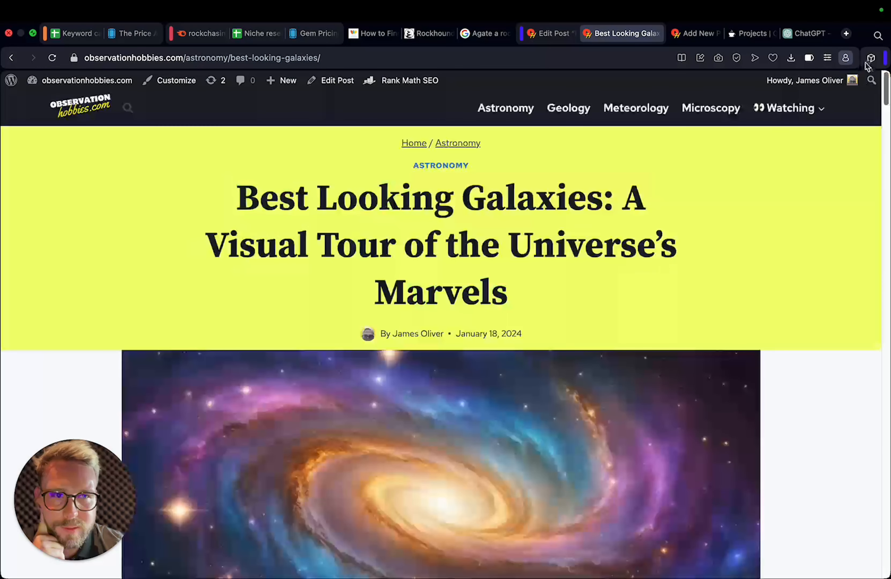
triple_click(495, 260)
key("super+c")
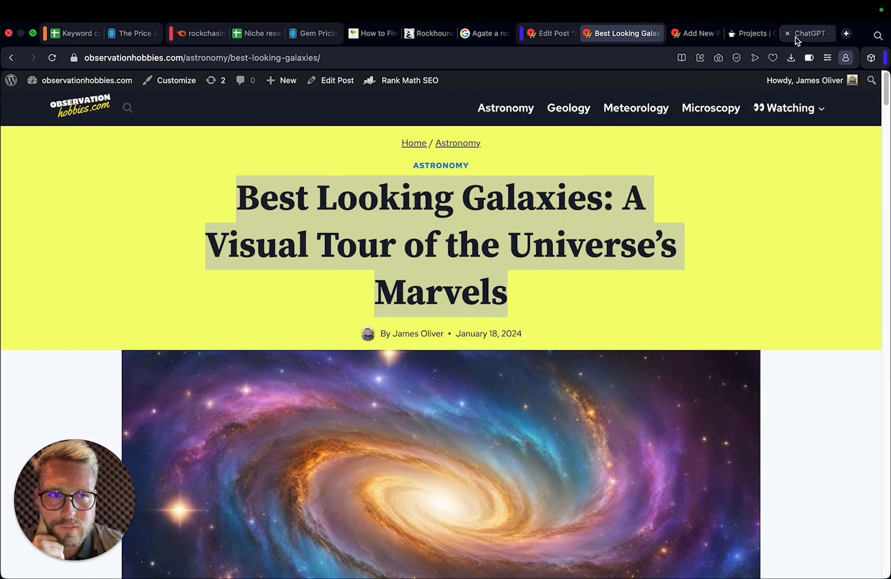
Paste the article title above the galaxies text in the SEO FT Snippet chat and submit the prompt
left_click(787, 33)
scroll(515, 488, "up", 10)
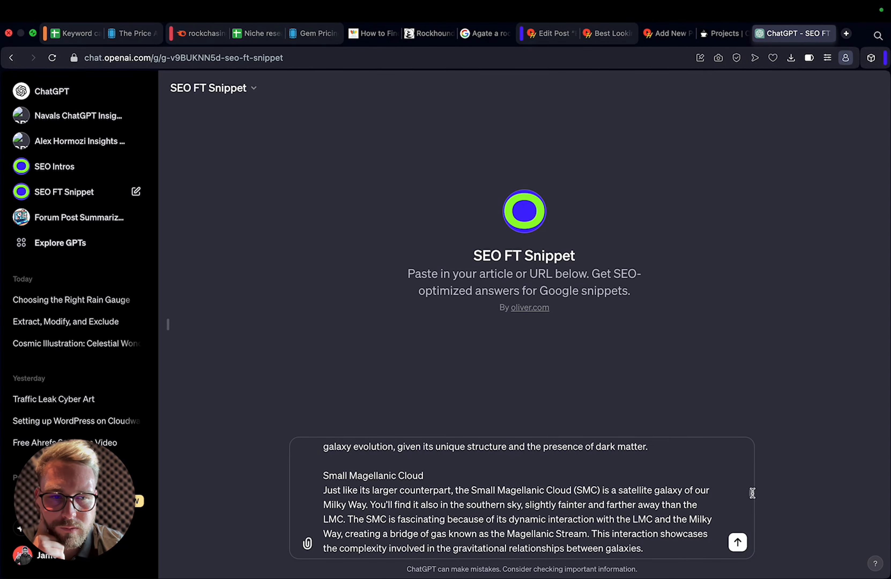
left_click_drag(749, 491, 727, 437)
left_click(324, 453)
key("super+v")
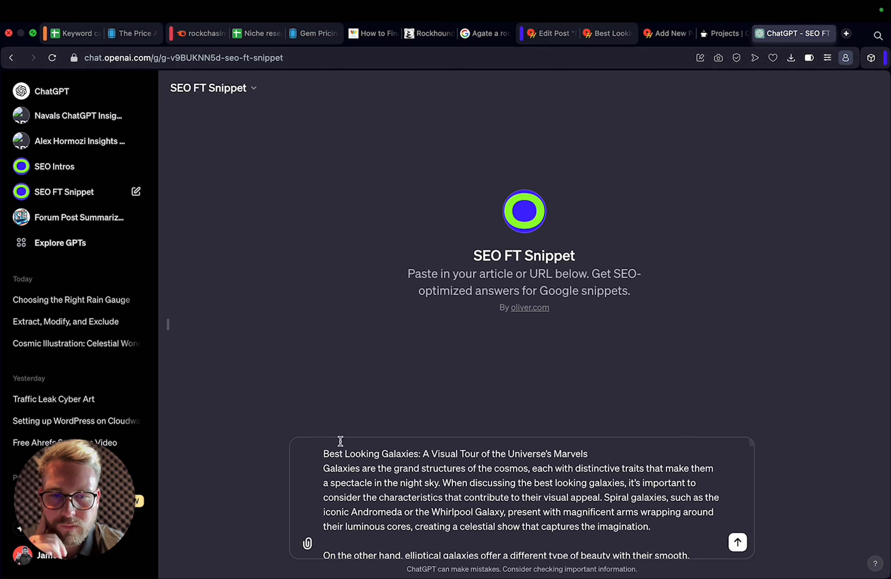
left_click(738, 542)
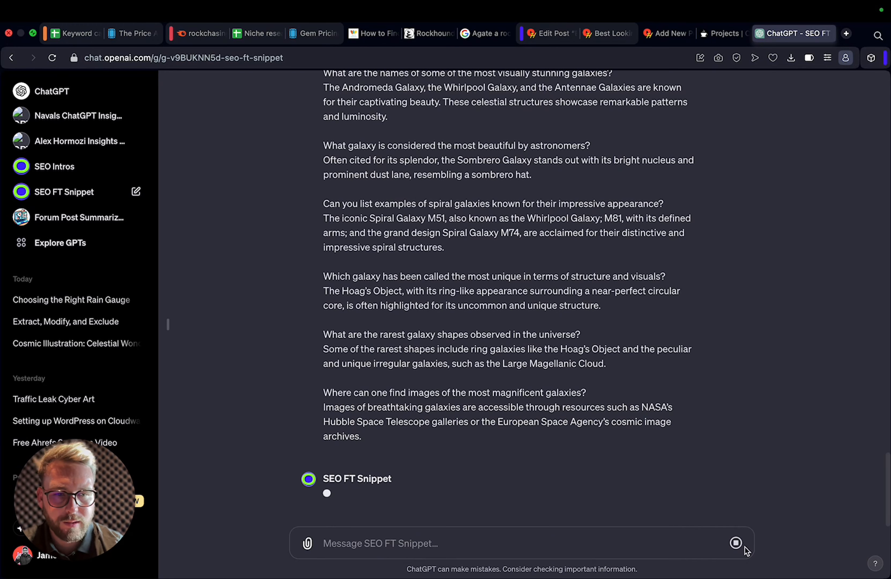
Copy the generated snippet paragraph from the SEO FT Snippet reply, leaving out the word count line
scroll(372, 462, "up", 20)
scroll(448, 406, "down", 20)
scroll(446, 411, "down", 20)
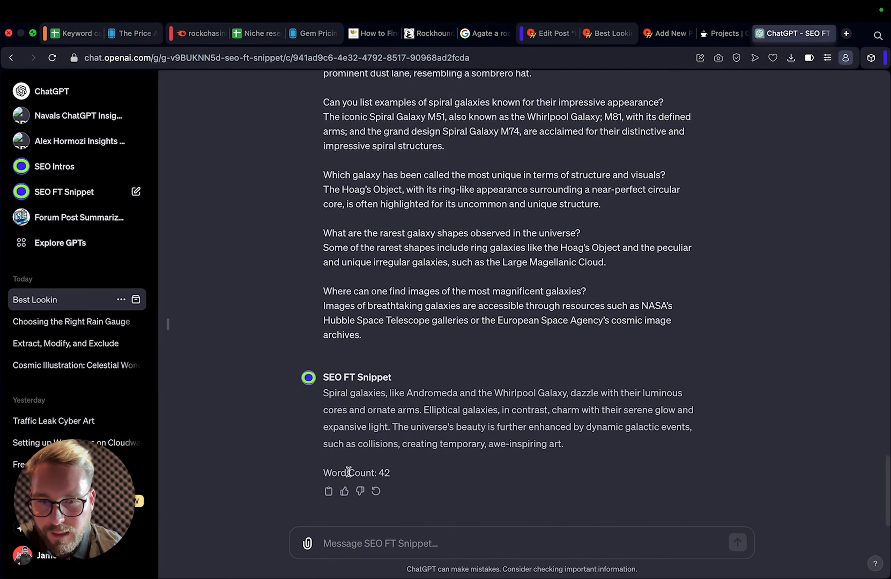
left_click_drag(347, 472, 404, 471)
left_click(472, 452)
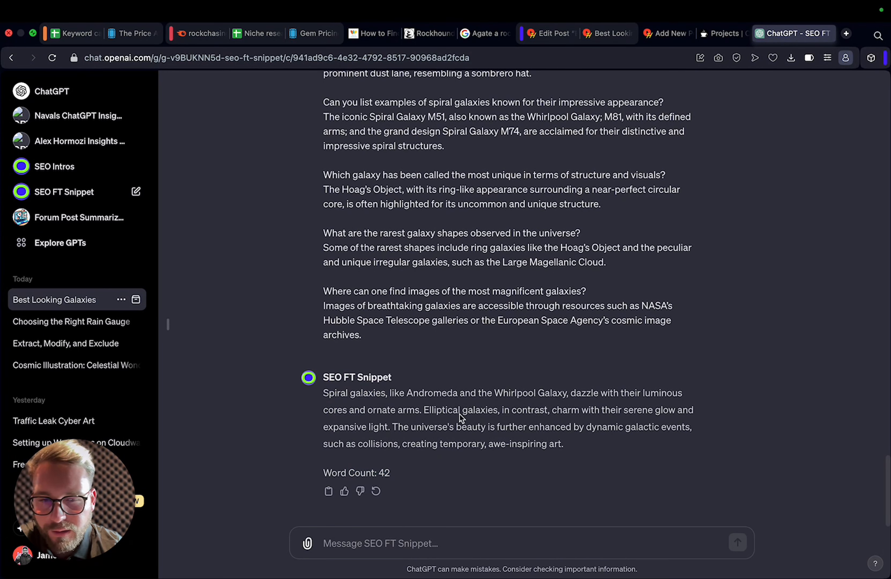
triple_click(428, 416)
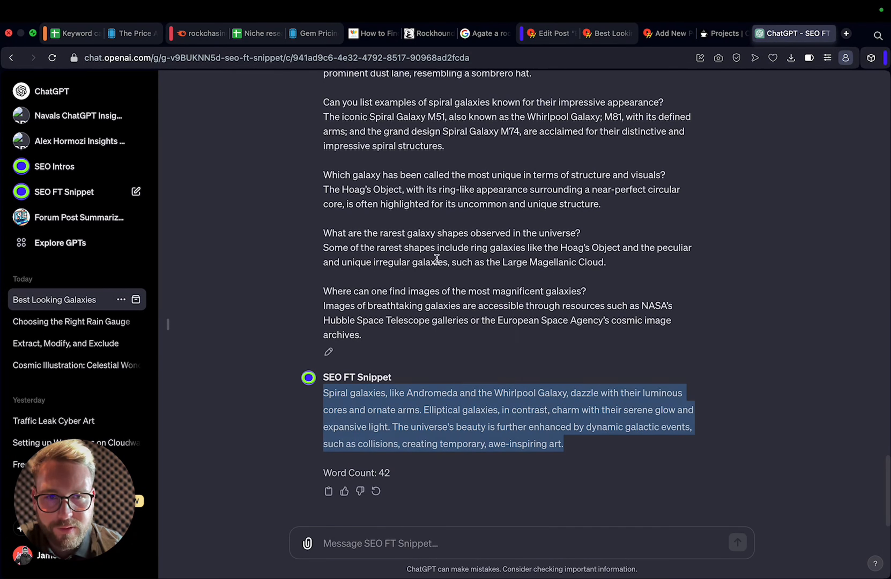
Return to the live galaxies article, check its Key Takeaways box, and open the post for editing
left_click(613, 37)
scroll(367, 324, "down", 10)
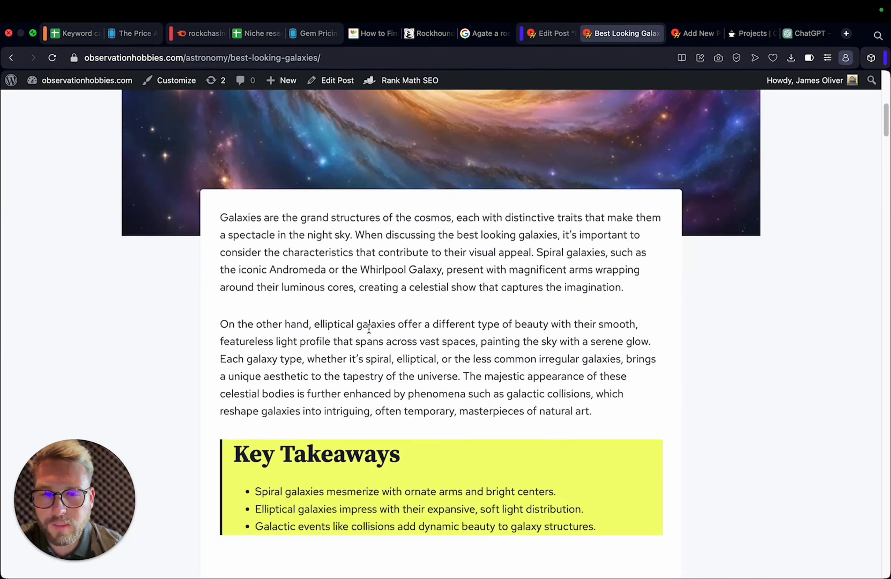
scroll(462, 375, "down", 4)
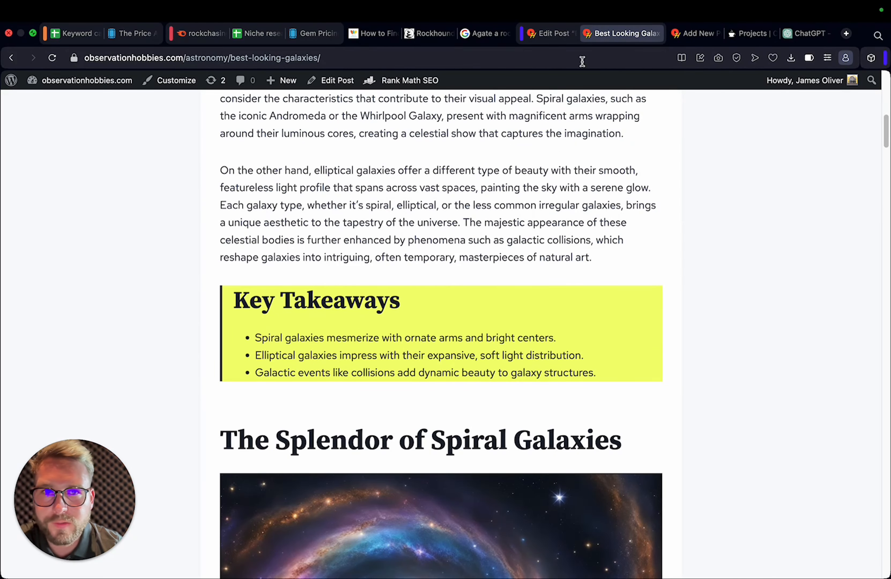
left_click(547, 35)
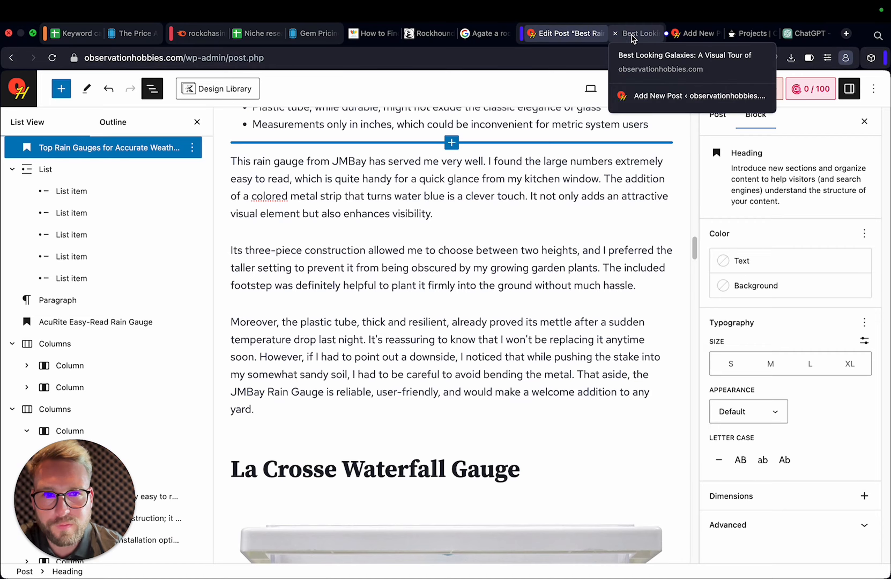
left_click(632, 34)
left_click(338, 81)
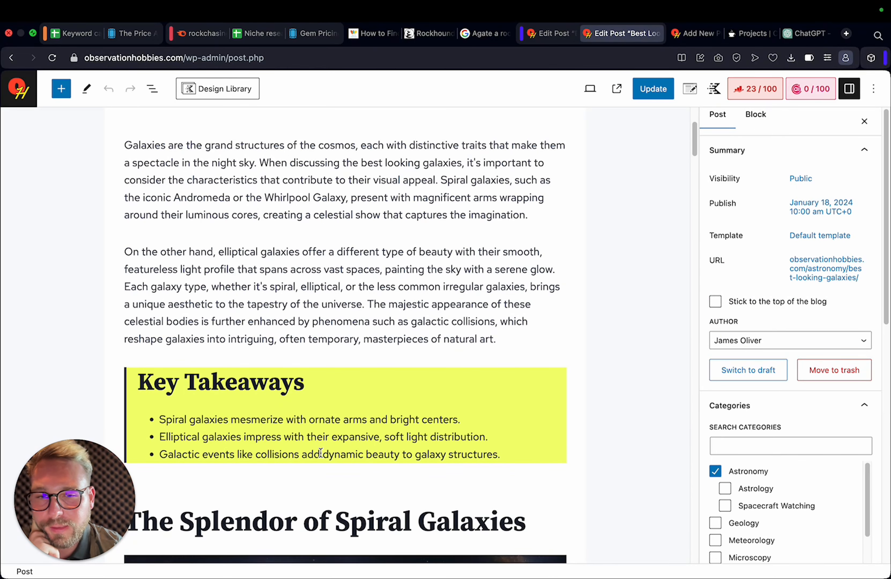
Replace the three bullets under Key Takeaways in the yellow quote block with the copied snippet paragraph
scroll(333, 403, "down", 1)
left_click(499, 420)
left_click_drag(513, 440, 149, 372)
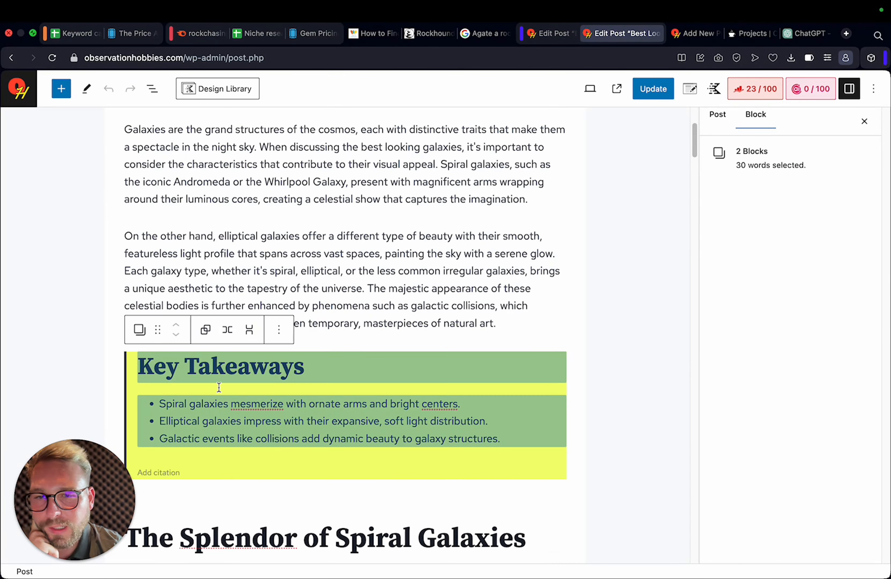
left_click(303, 404)
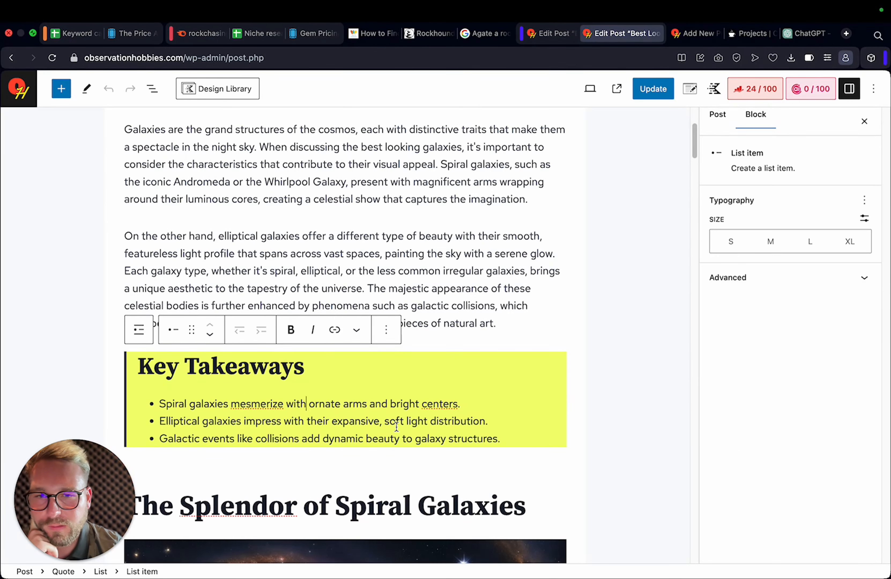
left_click_drag(514, 438, 158, 403)
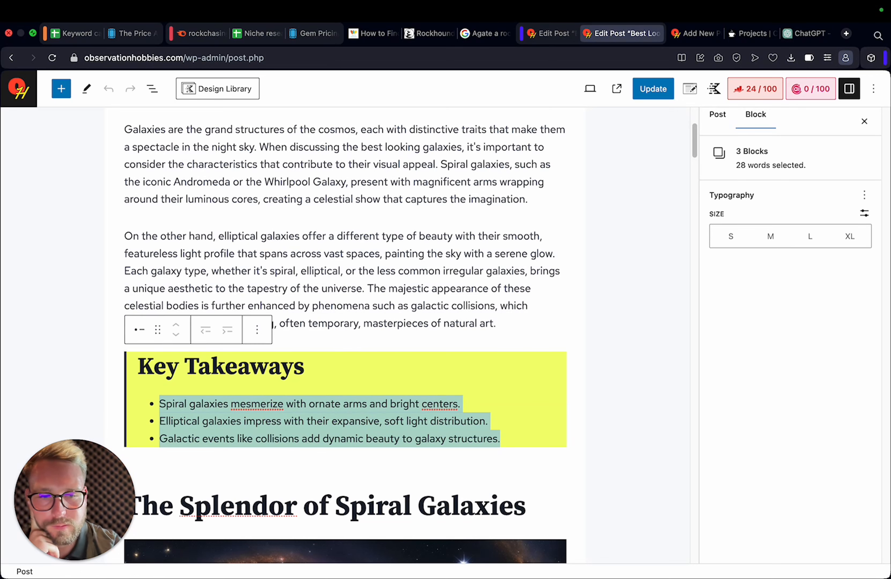
key("BackSpace")
key("BackSpace")
key("Return")
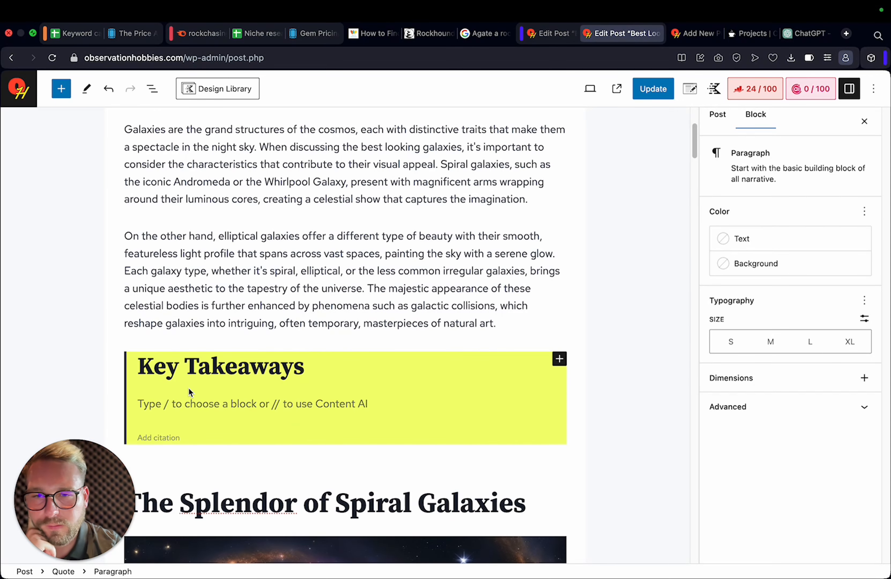
key("super+v")
Delete the Key Takeaways heading from the quote block and make the whole snippet paragraph bold
triple_click(219, 376)
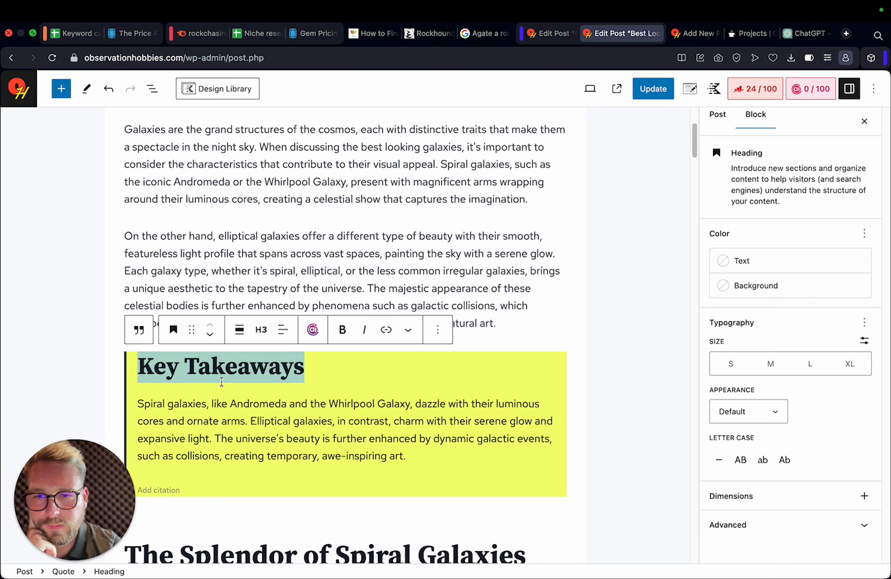
key("BackSpace")
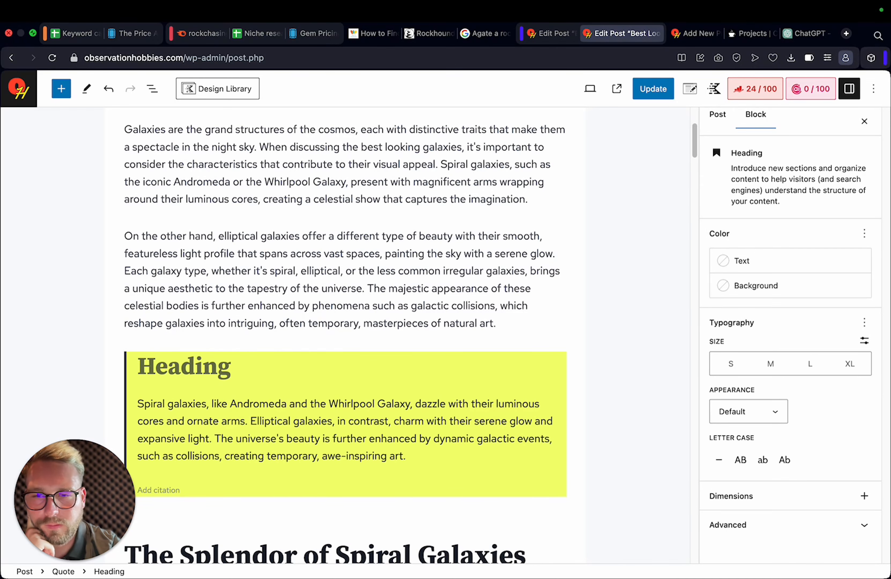
key("BackSpace")
left_click(303, 372)
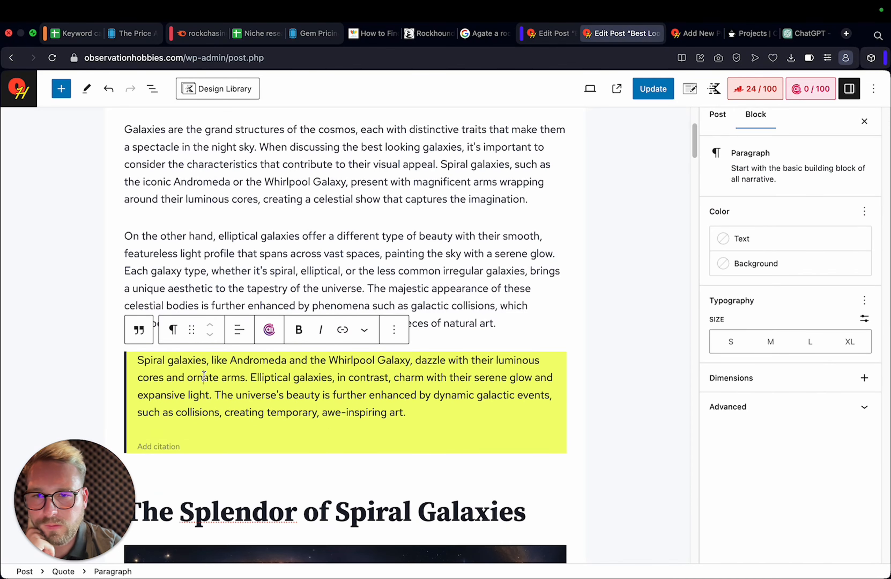
key("super+a")
key("super+b")
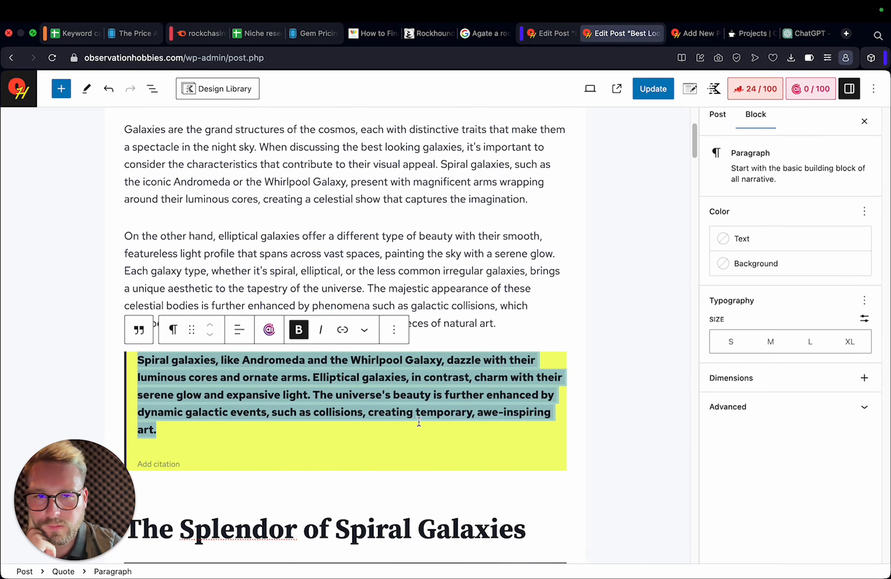
left_click(575, 451)
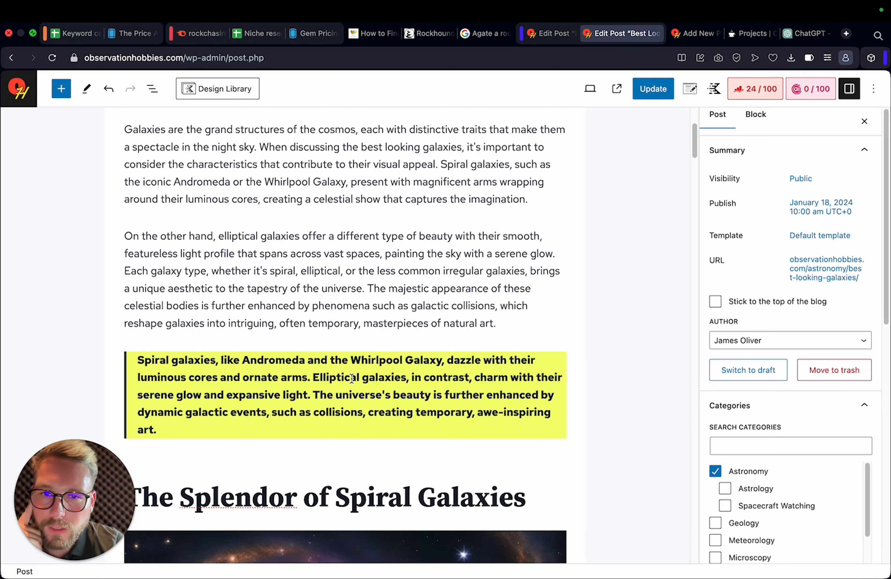
Examine the quote block's style, typography, appearance and advanced settings
left_click(240, 357)
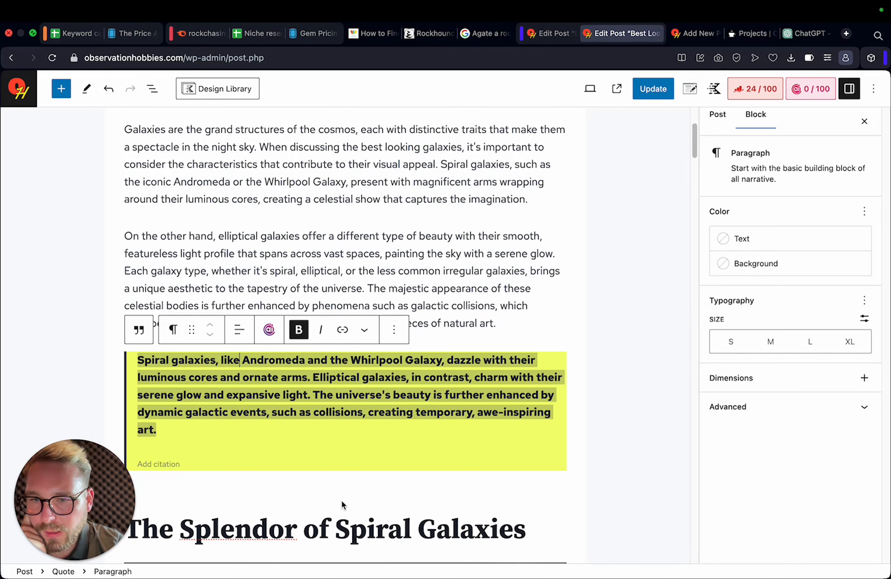
left_click(63, 571)
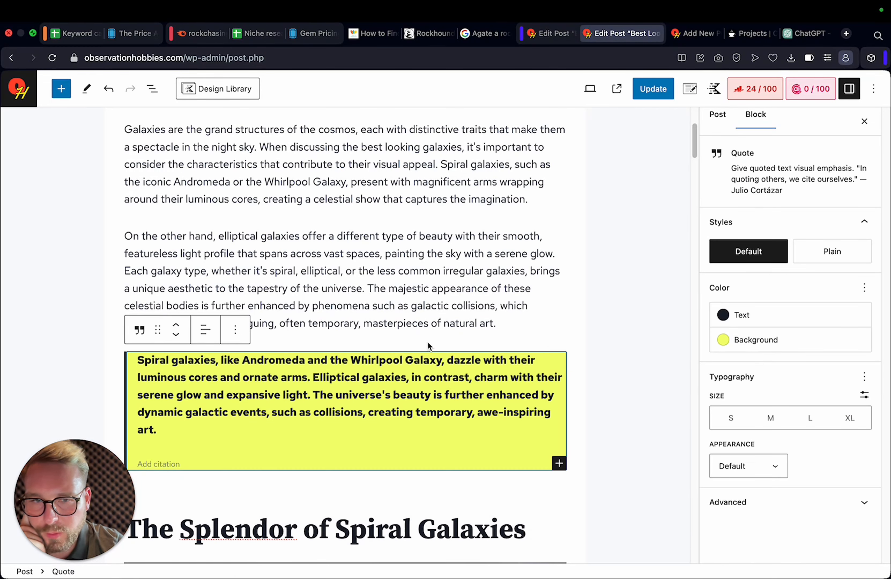
left_click(776, 503)
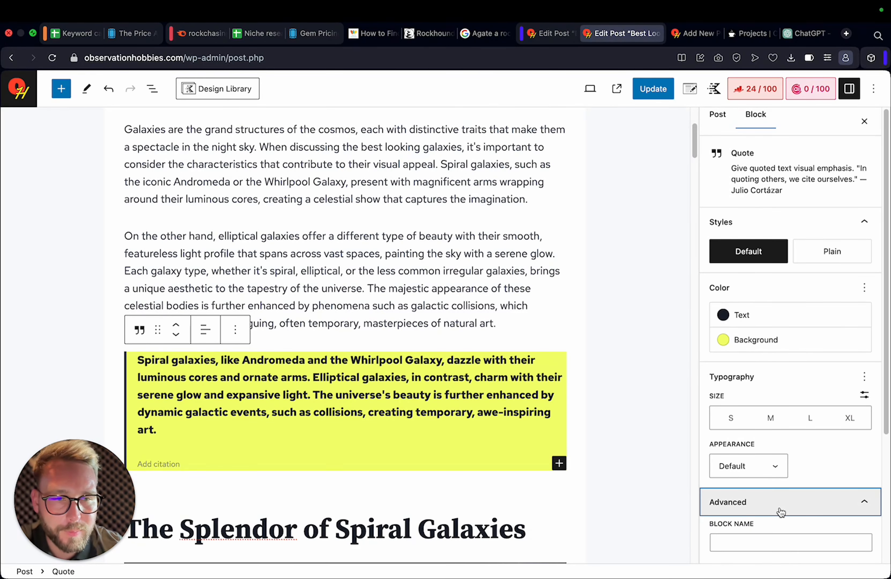
scroll(780, 448, "down", 1)
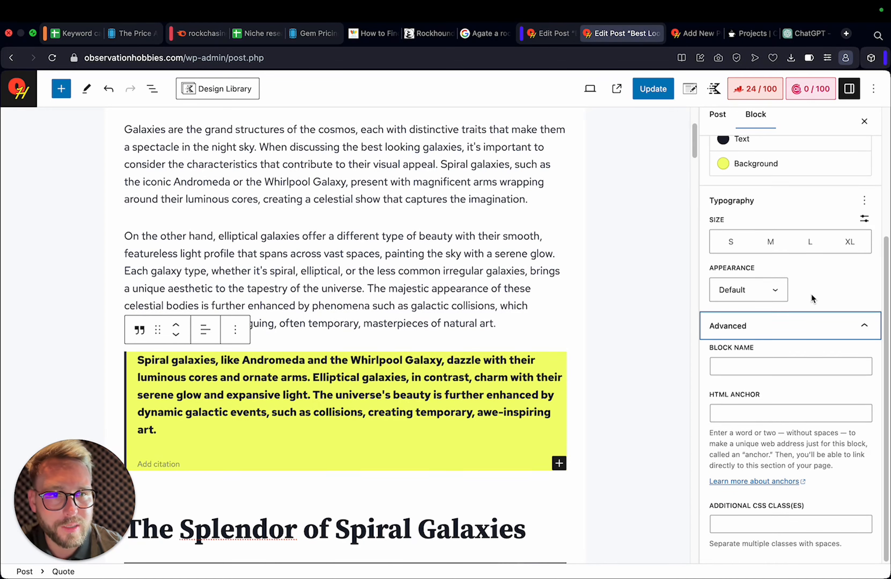
scroll(814, 304, "up", 6)
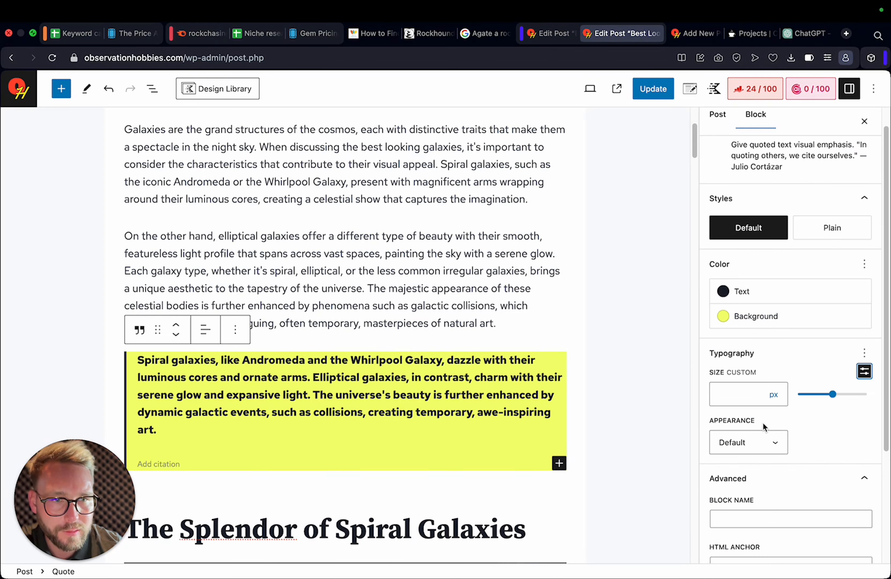
scroll(849, 467, "down", 2)
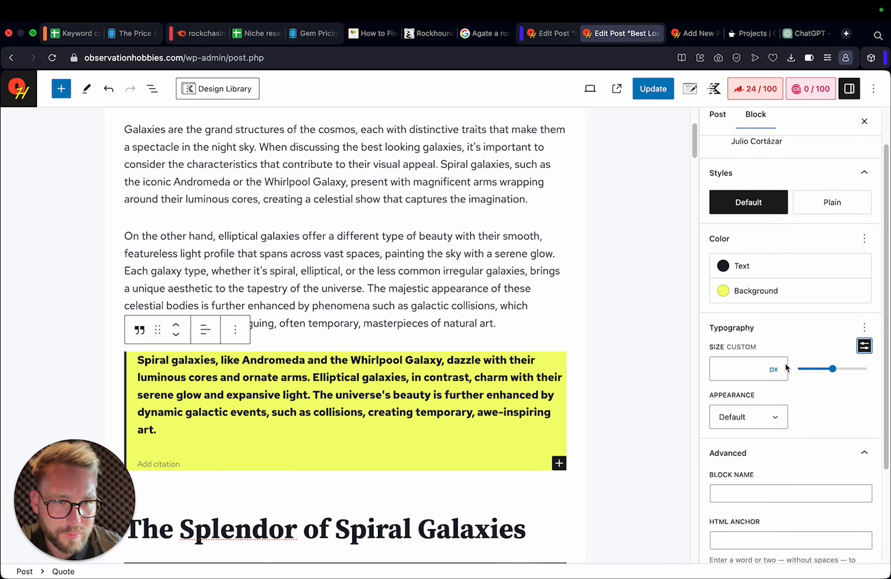
left_click(770, 418)
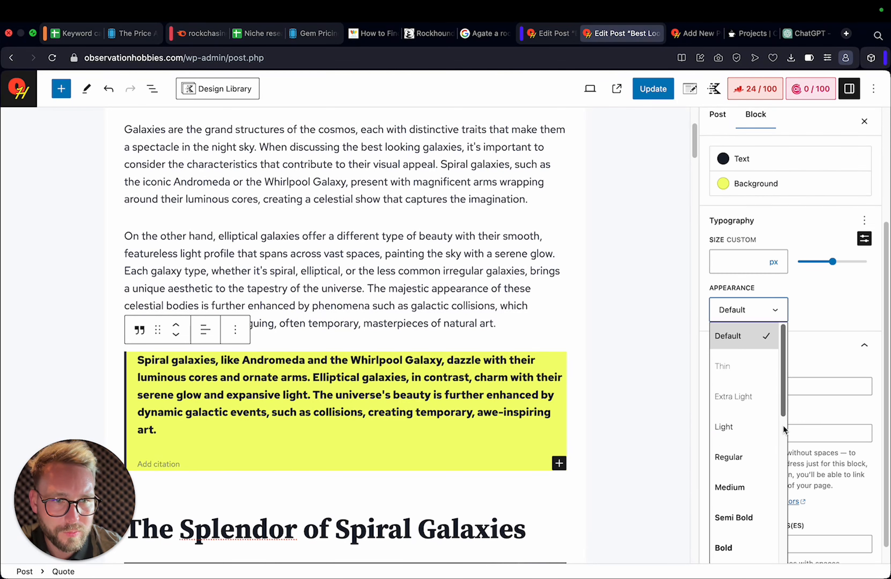
left_click(856, 417)
scroll(858, 422, "up", 5)
mouse_move(833, 265)
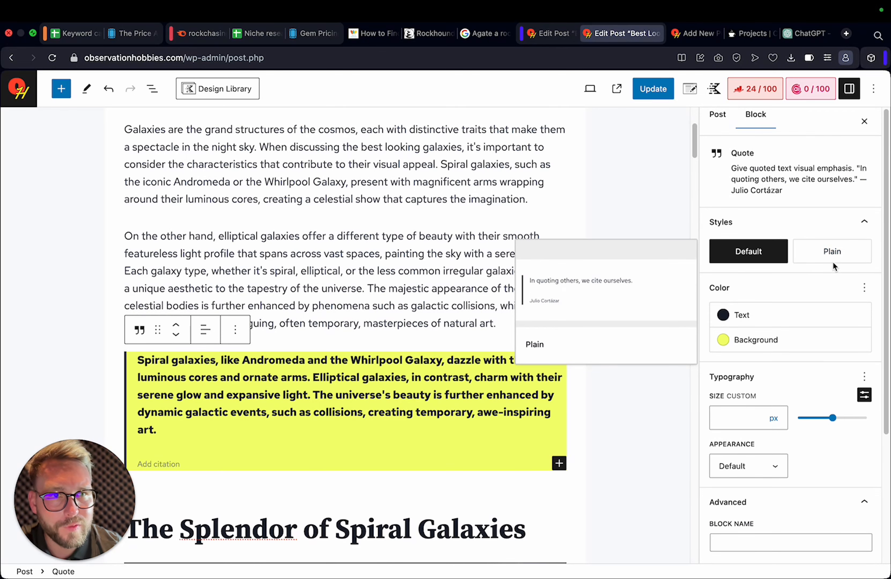
left_click(279, 324)
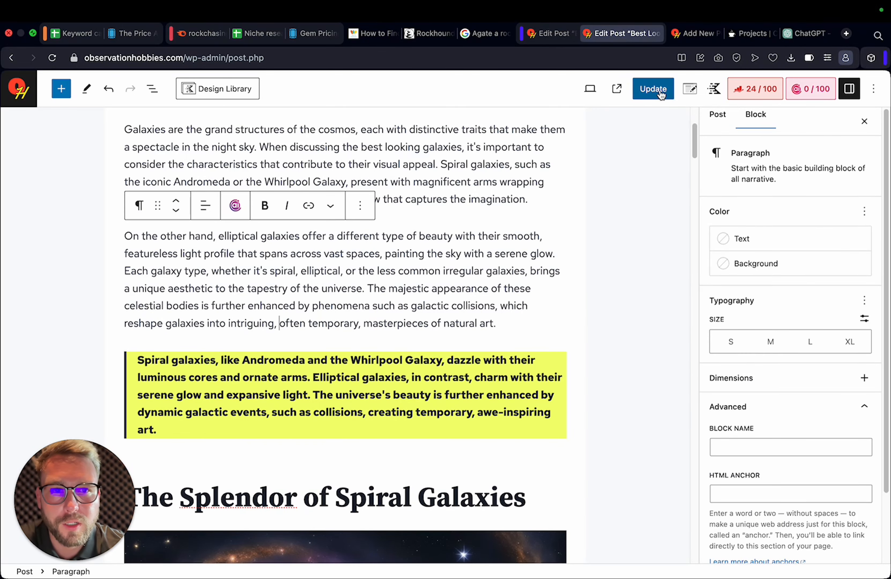
Update the galaxies post and open its live page in a new tab
left_click(651, 91)
scroll(440, 317, "up", 5)
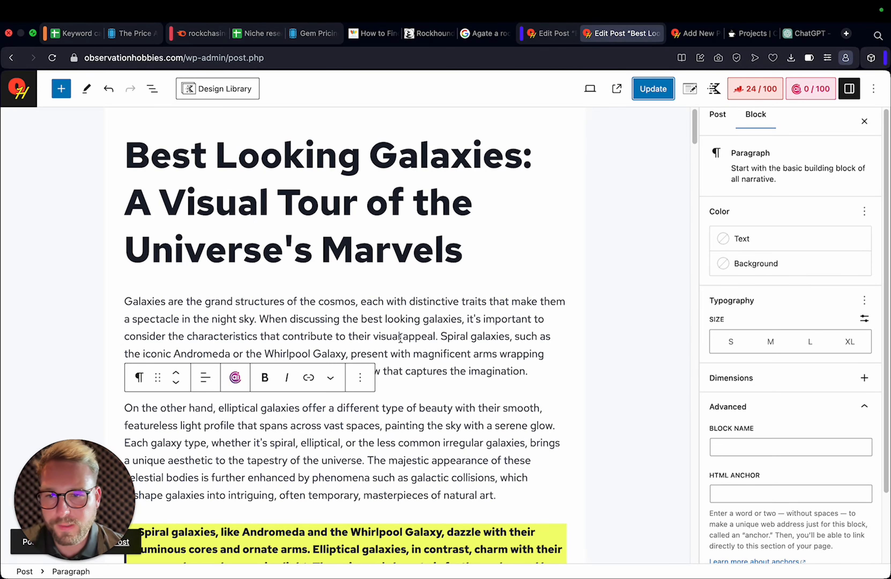
left_click_drag(112, 498, 112, 462)
left_click(120, 548)
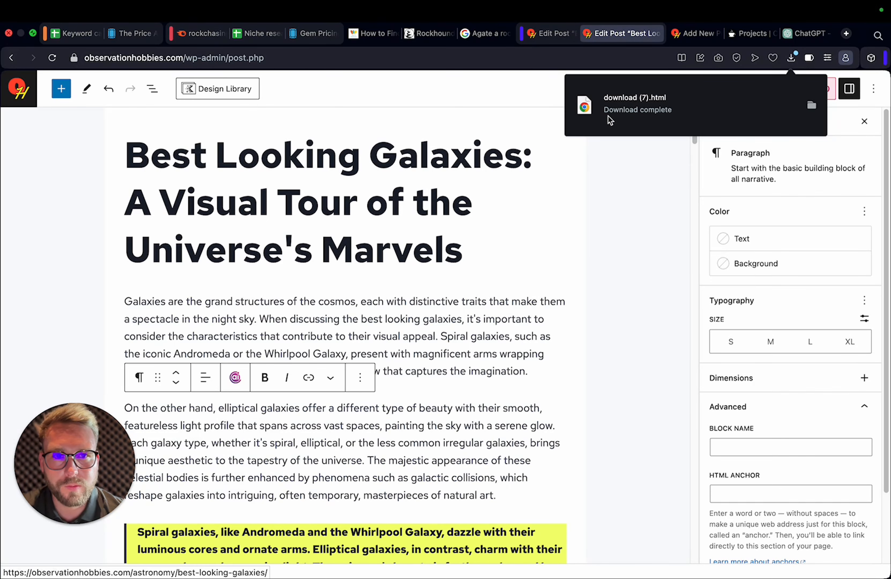
left_click(618, 88)
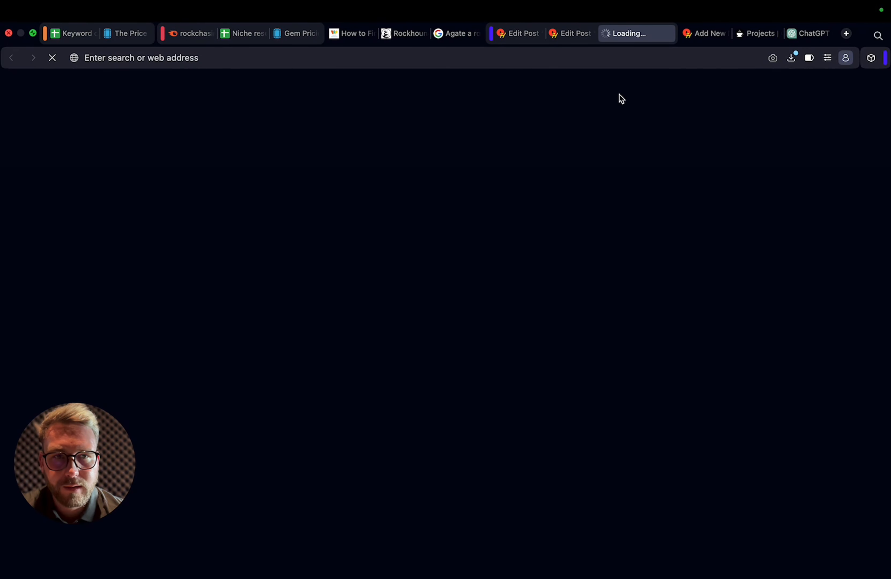
Review the updated live galaxies article from its title through the closing questions to the Similar Posts section
scroll(499, 344, "down", 10)
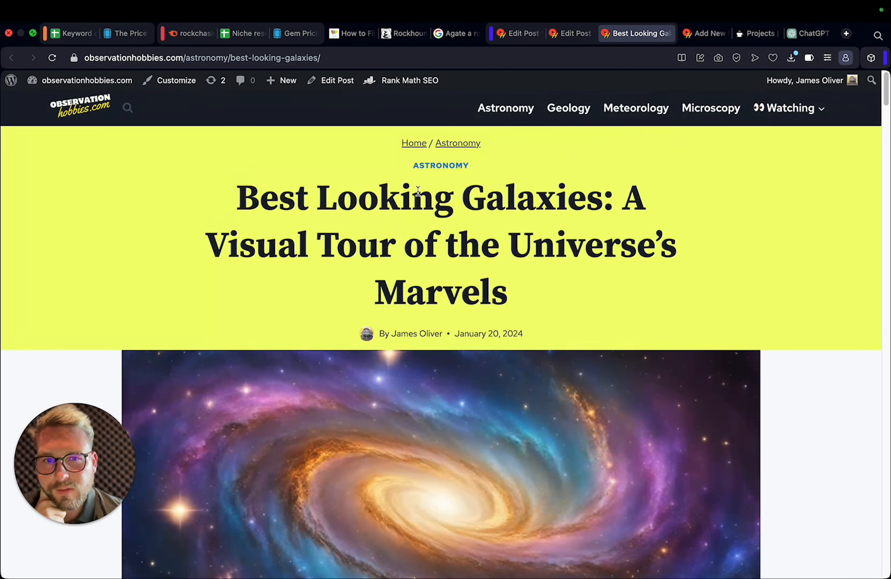
scroll(409, 386, "down", 15)
scroll(408, 383, "down", 20)
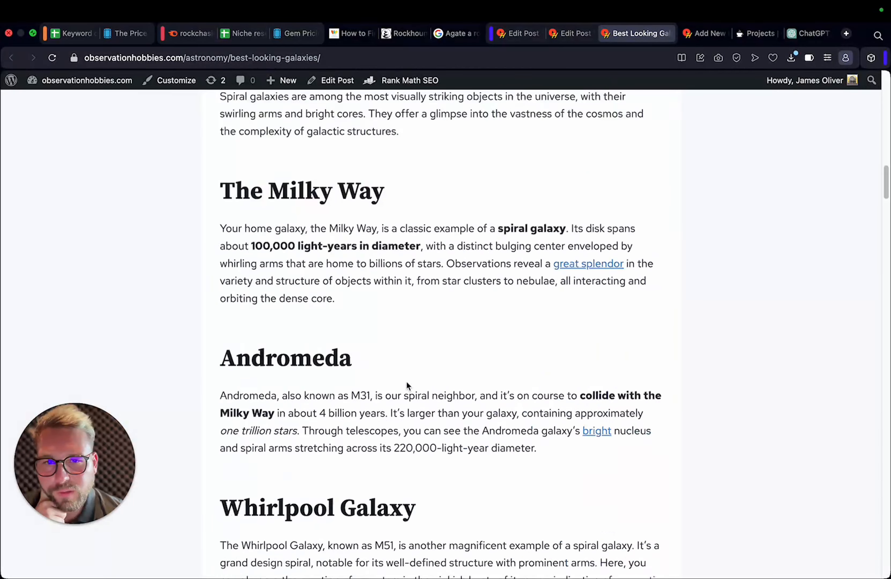
scroll(408, 381, "down", 20)
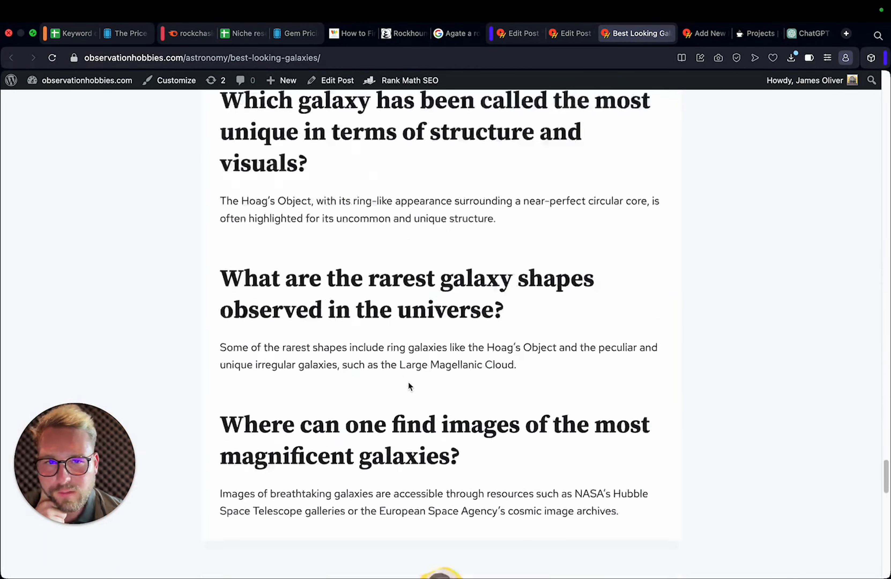
scroll(408, 382, "up", 8)
scroll(408, 382, "down", 4)
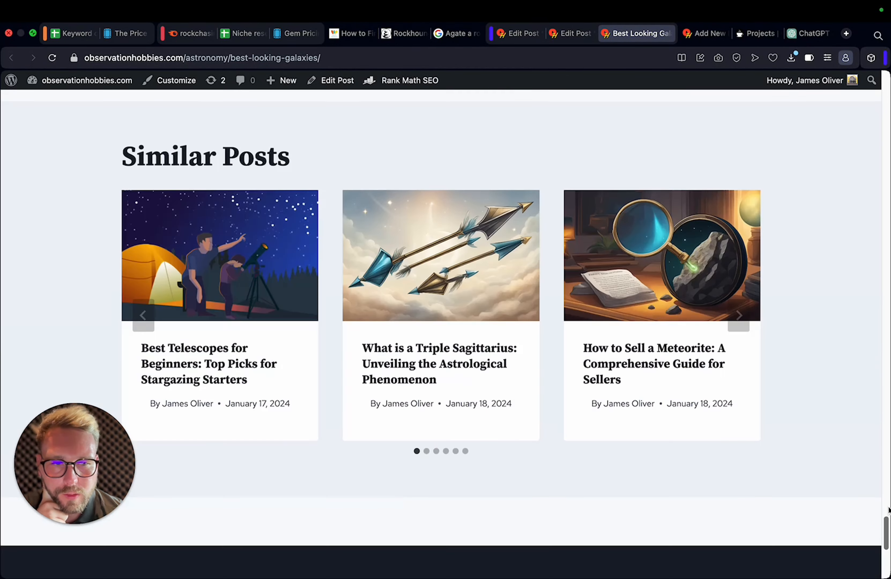
Return to the beginning of the live galaxies article and examine the main keyword and the subtitle in its title
scroll(408, 382, "up", 20)
scroll(423, 233, "up", 15)
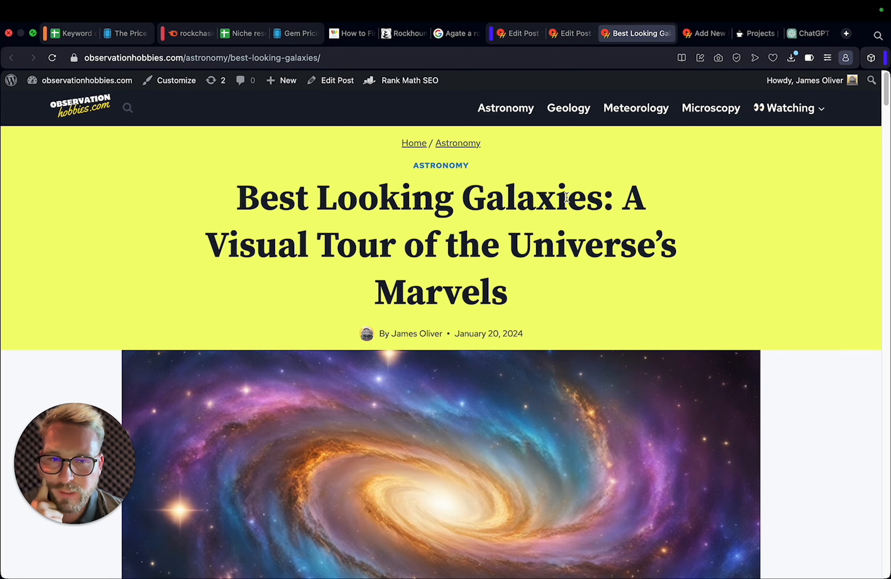
left_click_drag(600, 205, 237, 205)
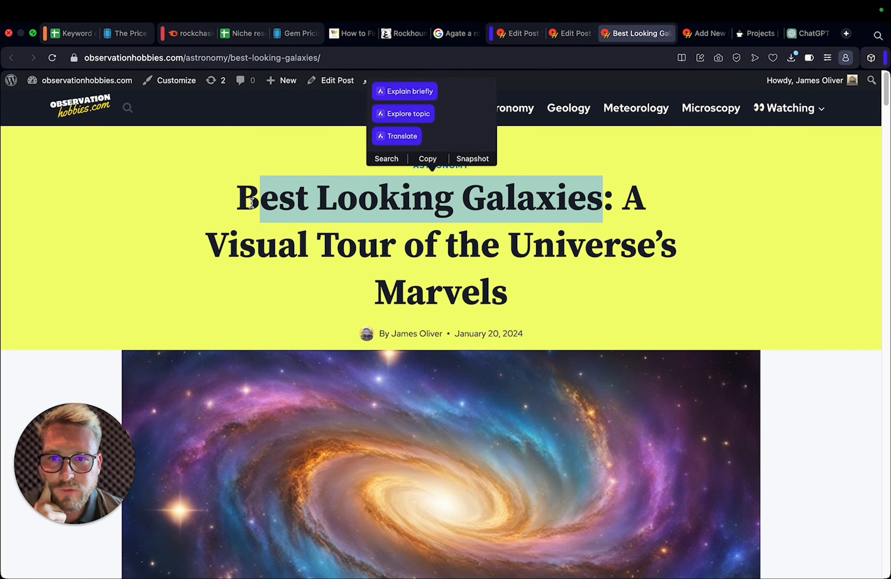
left_click(298, 222)
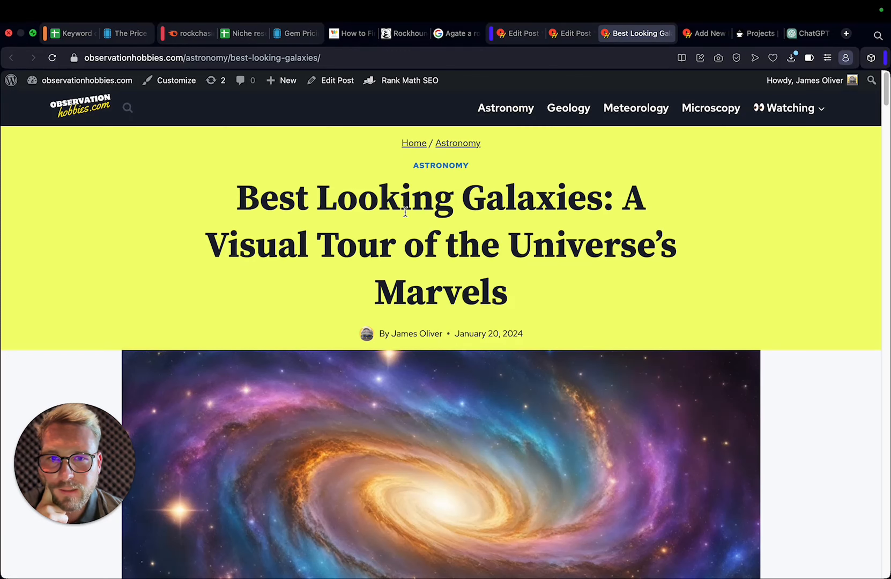
left_click_drag(605, 203, 239, 205)
left_click(516, 210)
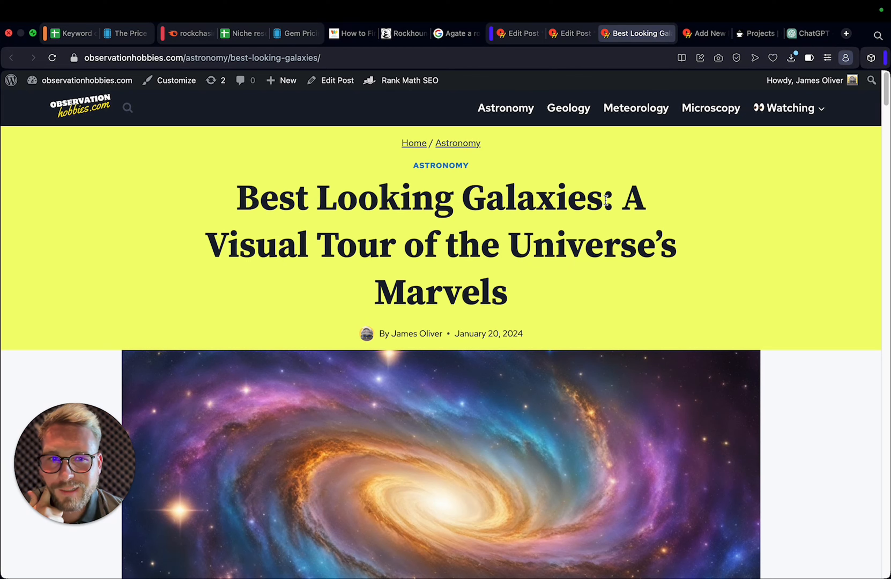
left_click_drag(605, 201, 568, 284)
left_click(568, 284)
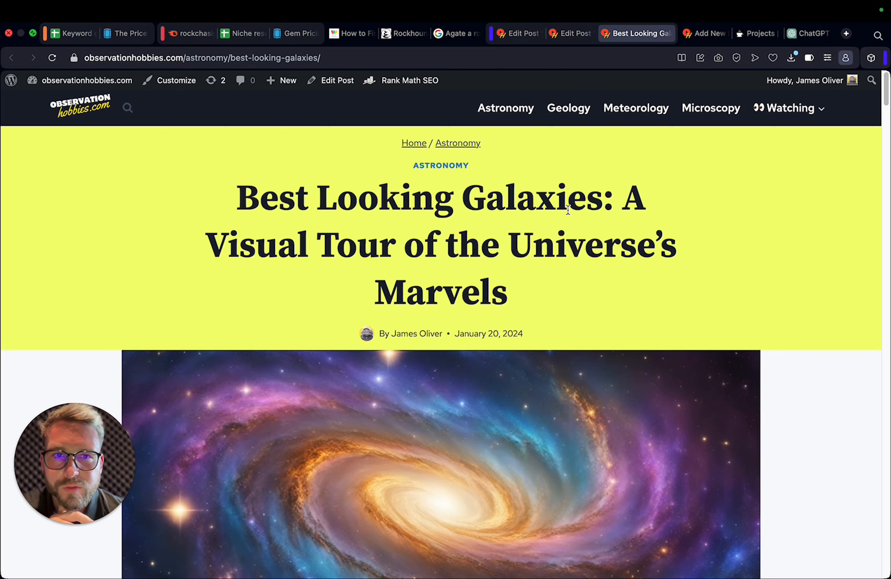
scroll(567, 216, "down", 10)
scroll(562, 218, "up", 10)
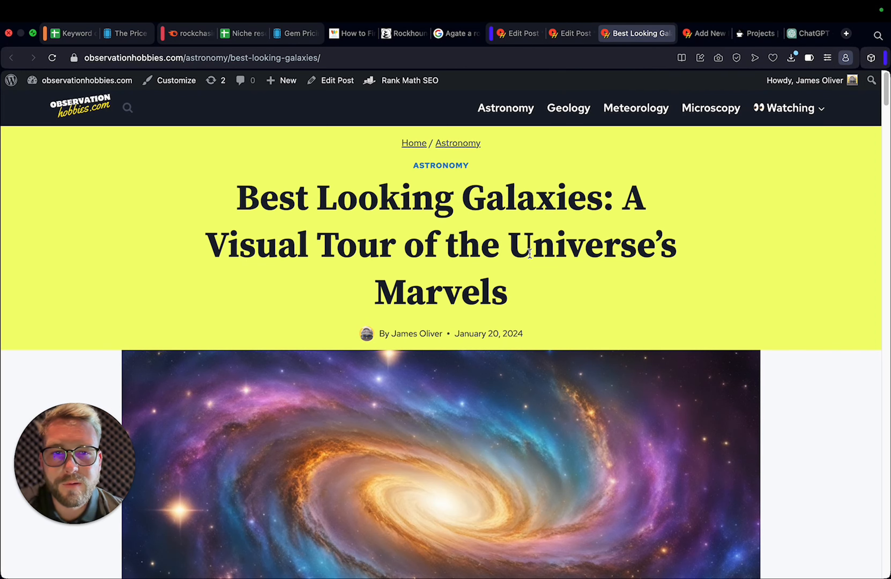
Switch to ChatGPT and open the SEO Intros GPT from the SEO FT Snippet conversation
left_click(800, 40)
left_click(529, 350)
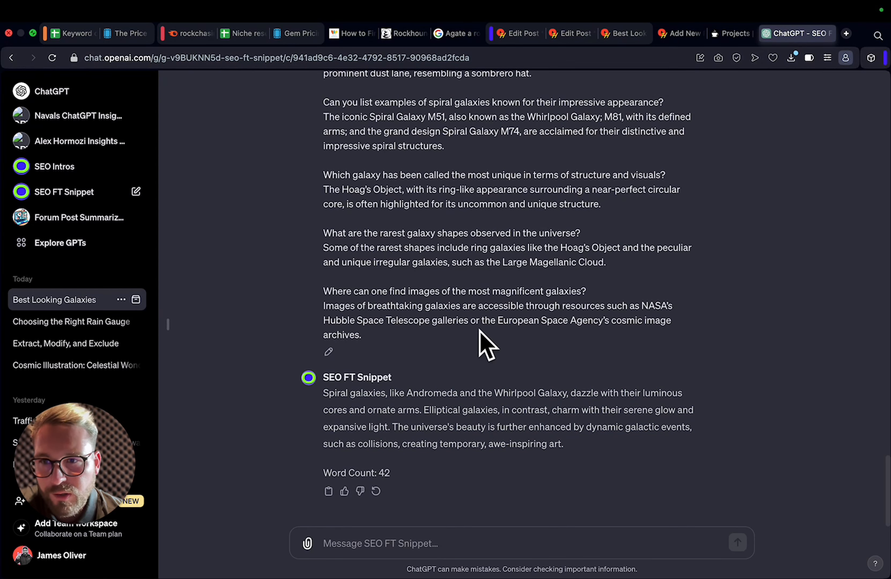
left_click(62, 177)
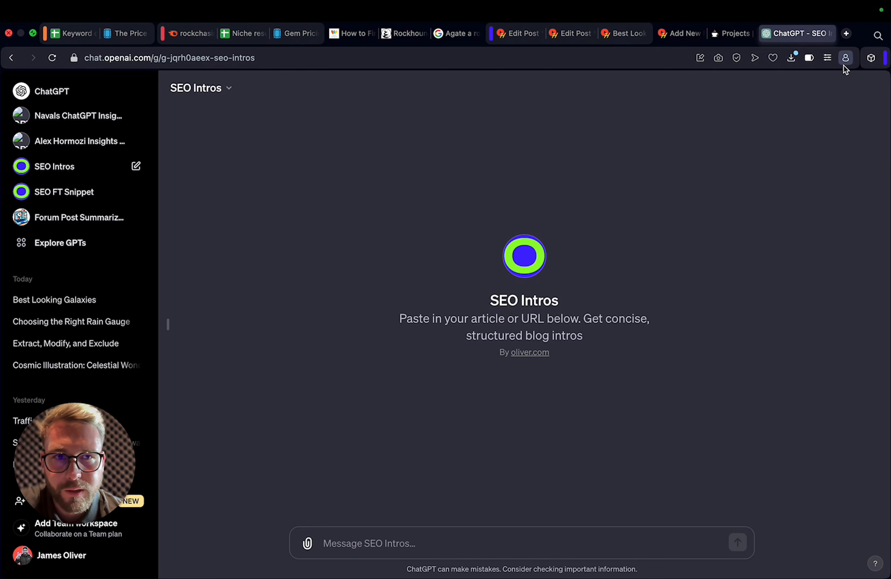
Switch to cuppa.sh and check the Obervation Hobbies project in the bulk-generated projects list
left_click(624, 33)
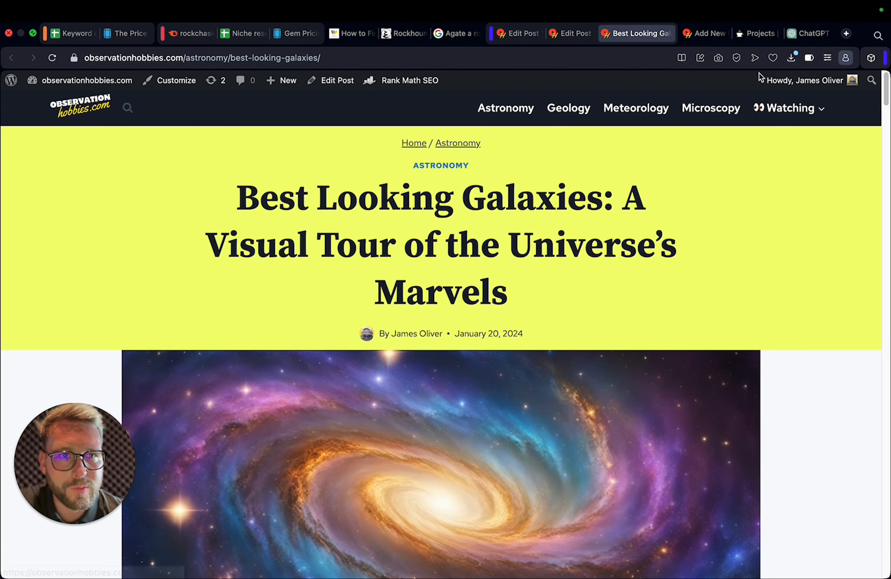
left_click(753, 34)
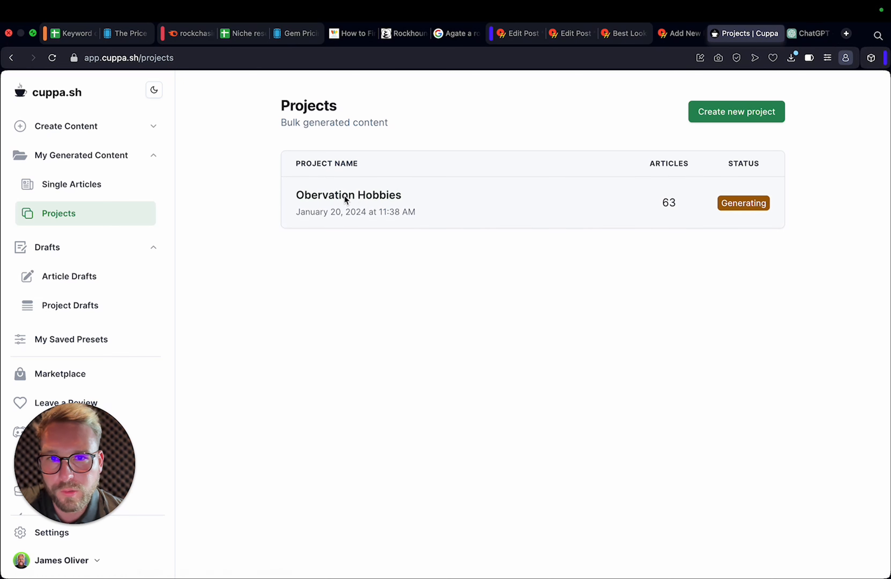